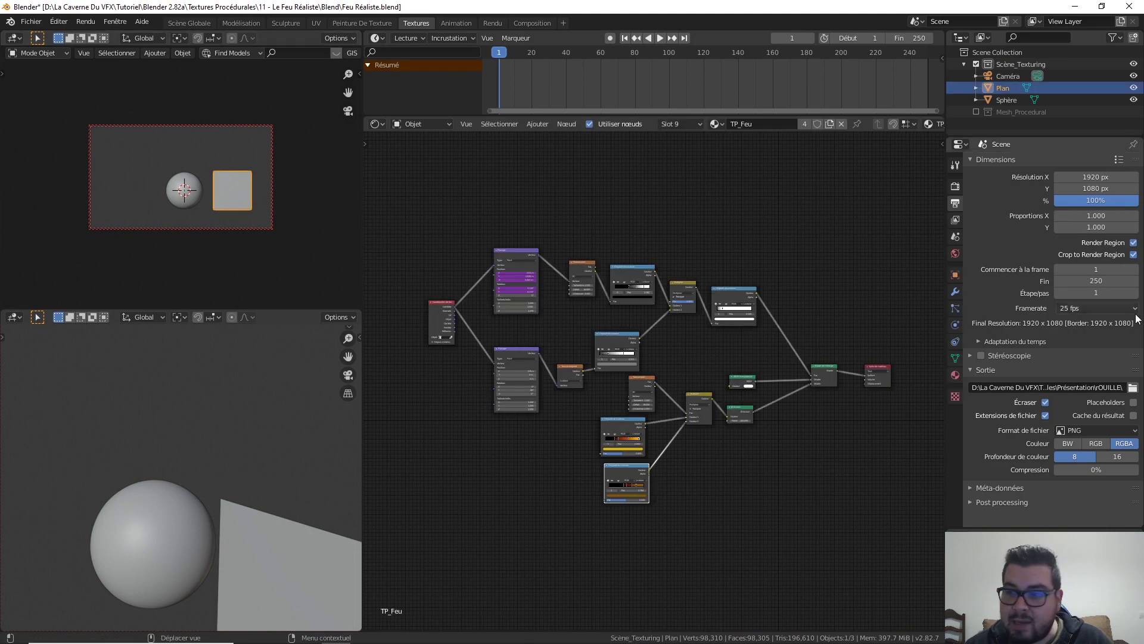
- Add a material slot to the plane with a new material named TP_Feu 2D
click(956, 374)
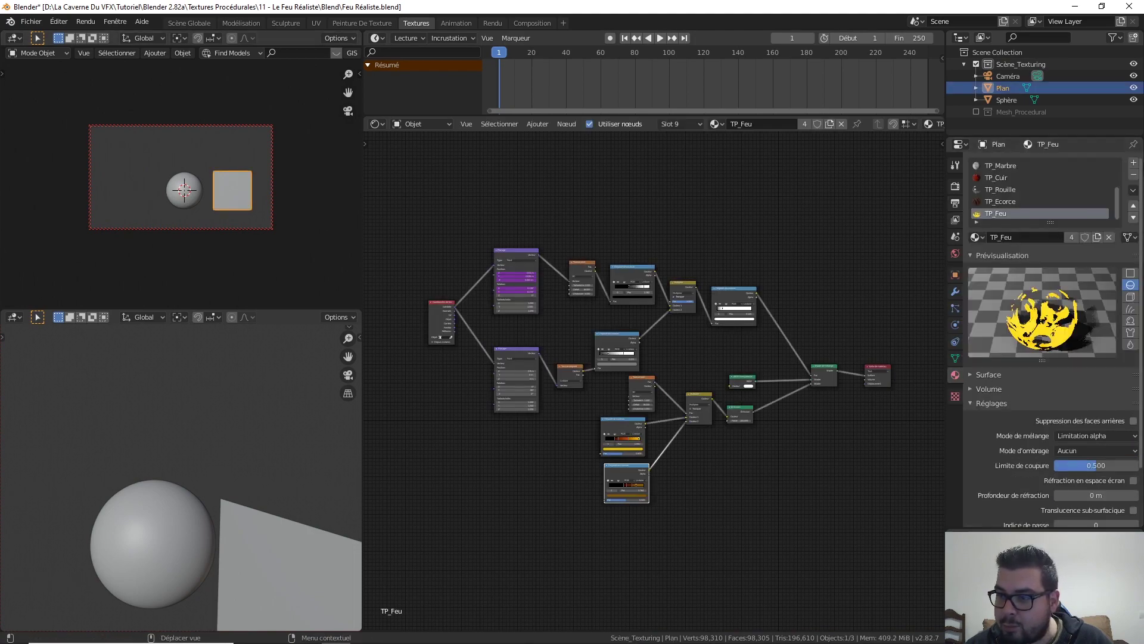
click(1133, 162)
click(1039, 239)
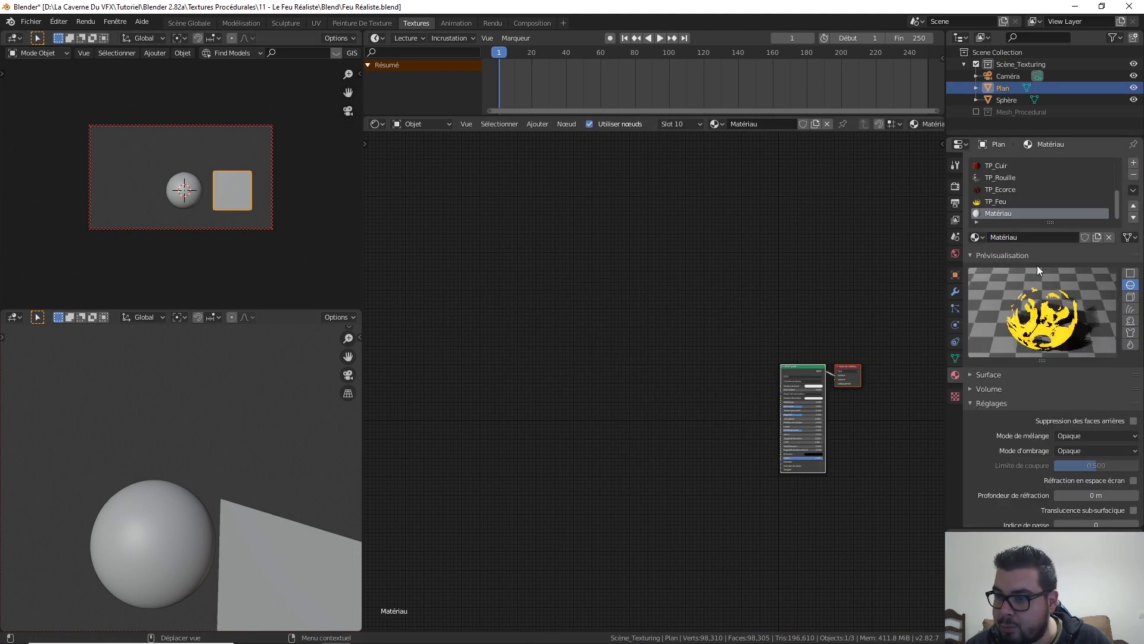
double_click(1021, 238)
text(TP_Feu 2D)
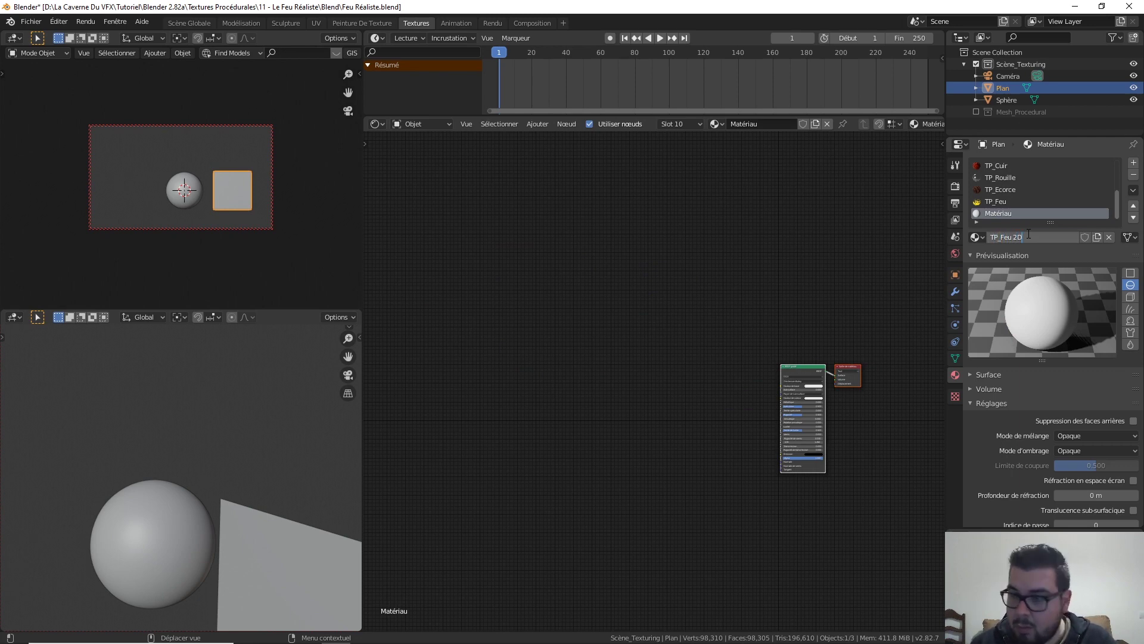
key(Return)
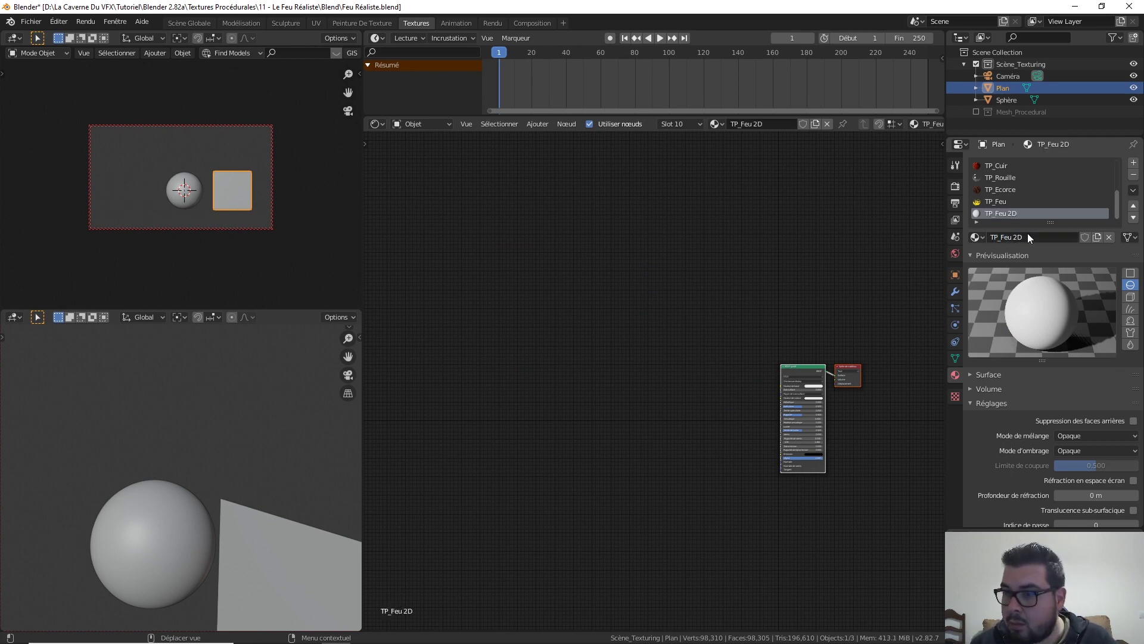
- Add a material slot with TP_Feu 2D to the sphere and assign it to all of the sphere's faces
click(181, 199)
click(1133, 162)
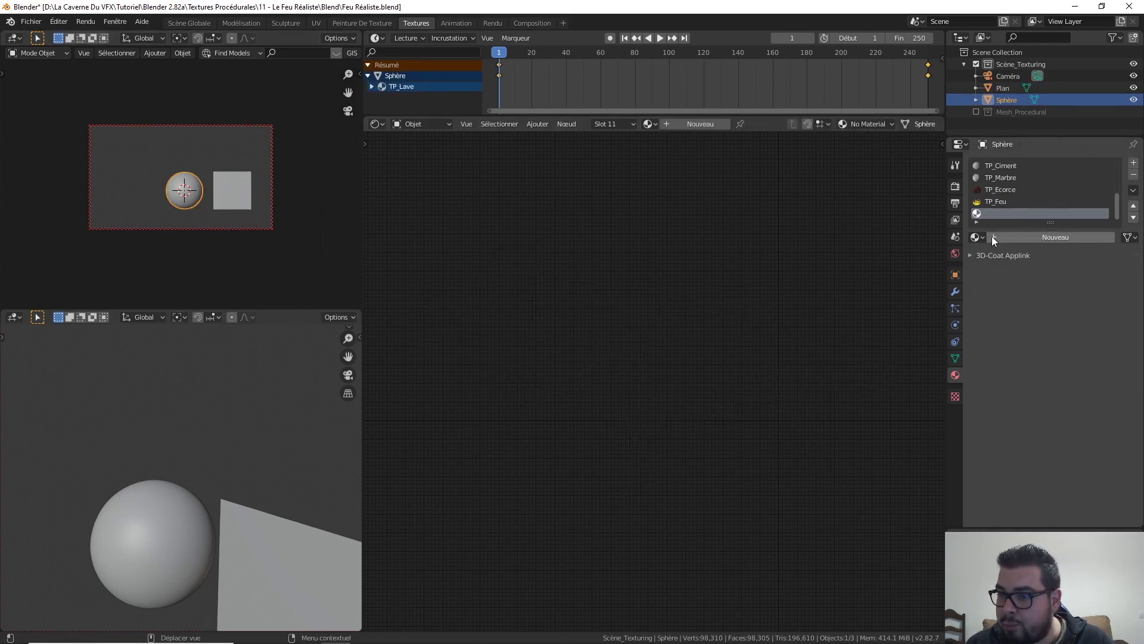
click(991, 236)
click(1019, 342)
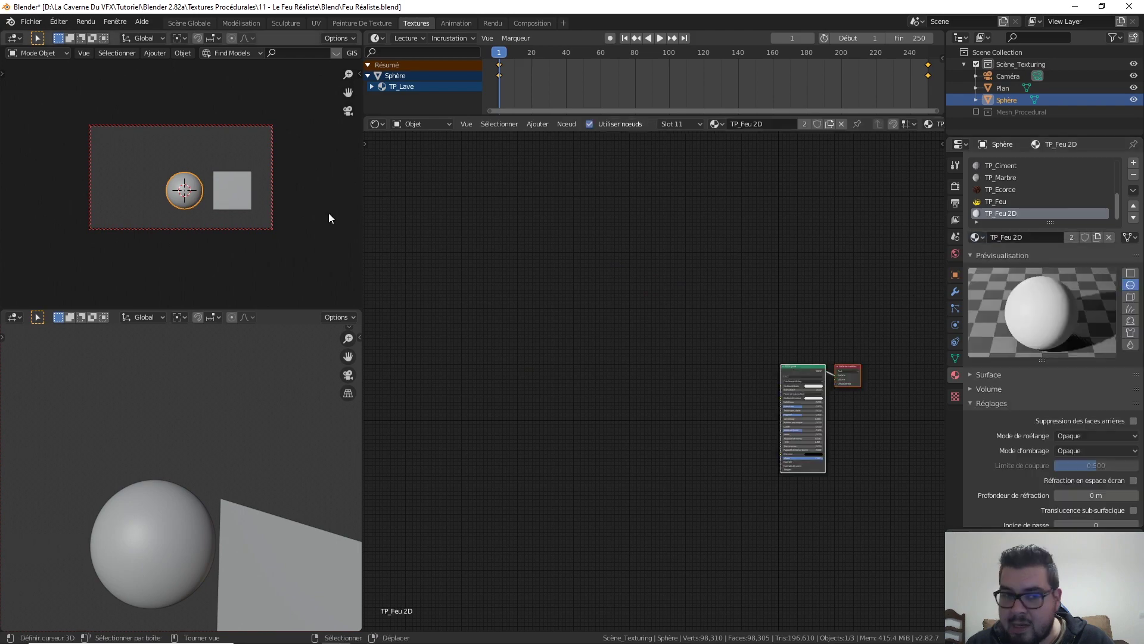
key(Tab)
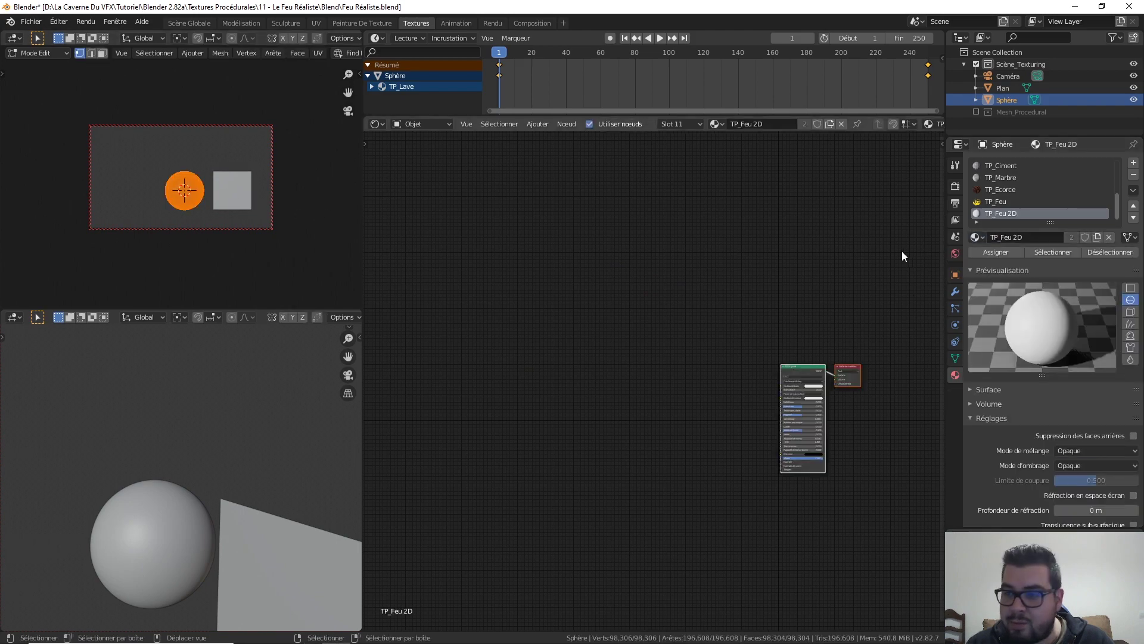
click(1002, 252)
key(Tab)
- Set both 3D viewports to the front view around the plane and switch them to rendered shading
click(241, 203)
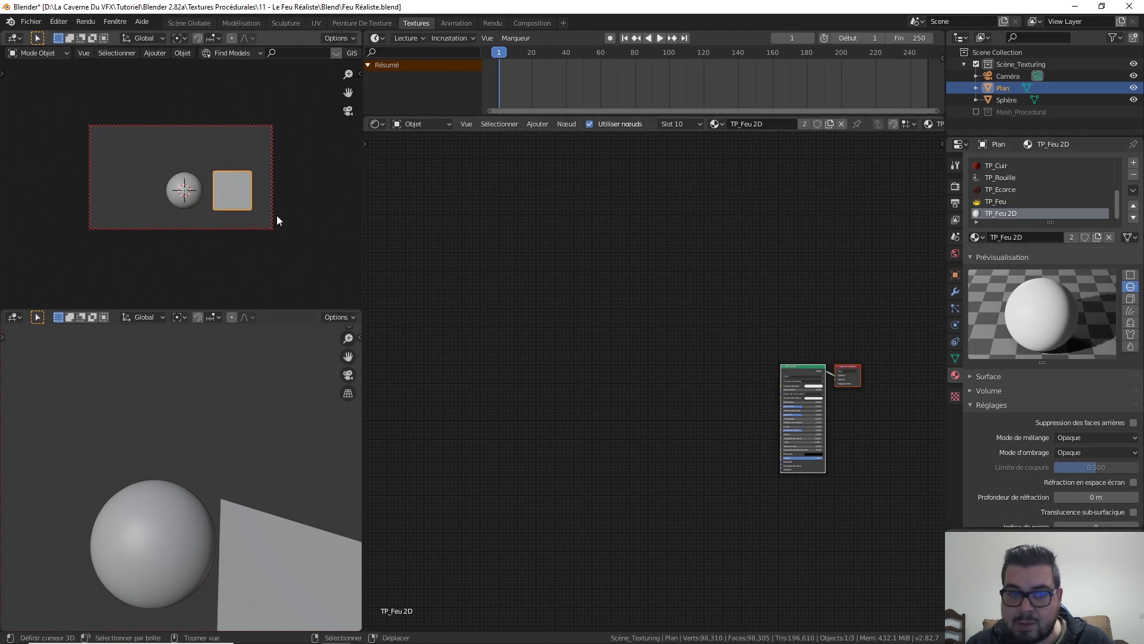
key(KP_1)
scroll(273, 215, up, 5)
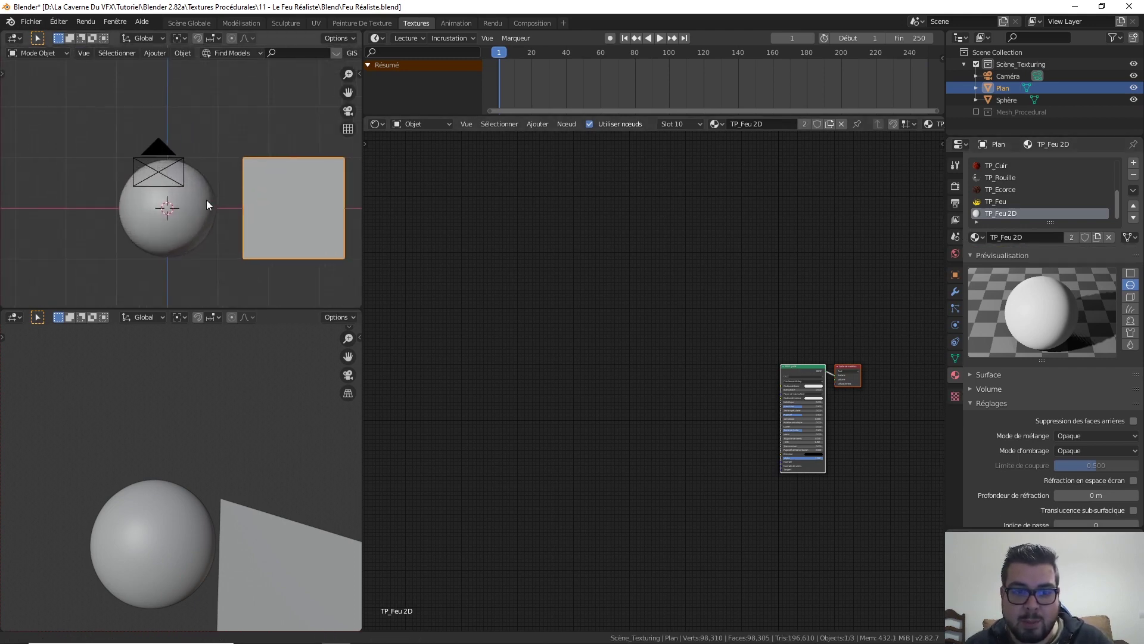
key(KP_Decimal)
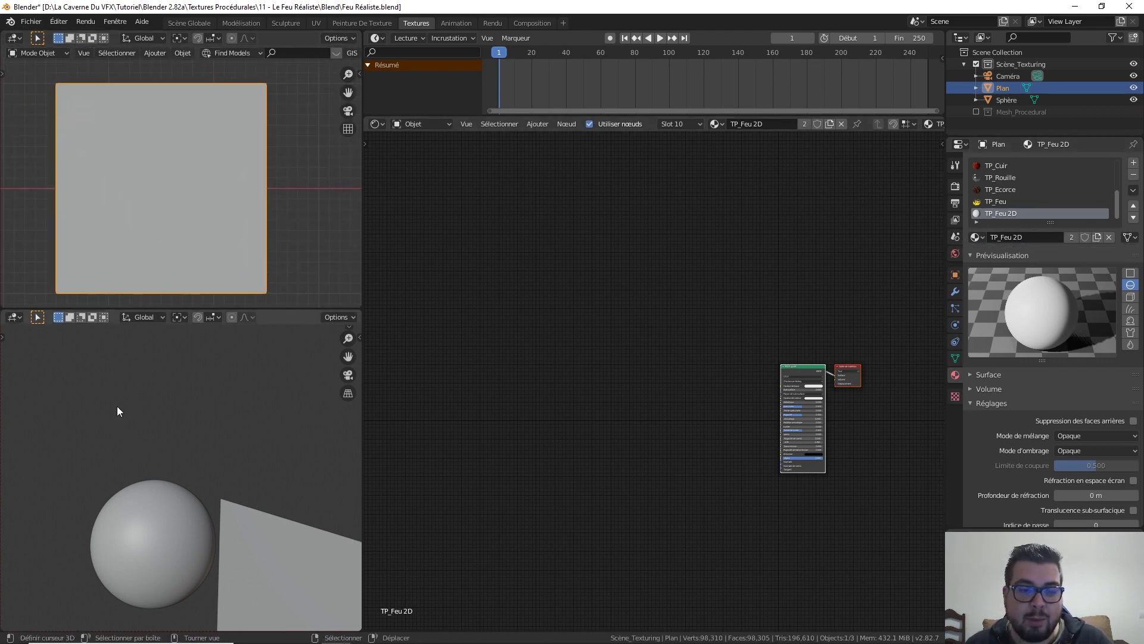
key(KP_1)
key(KP_Decimal)
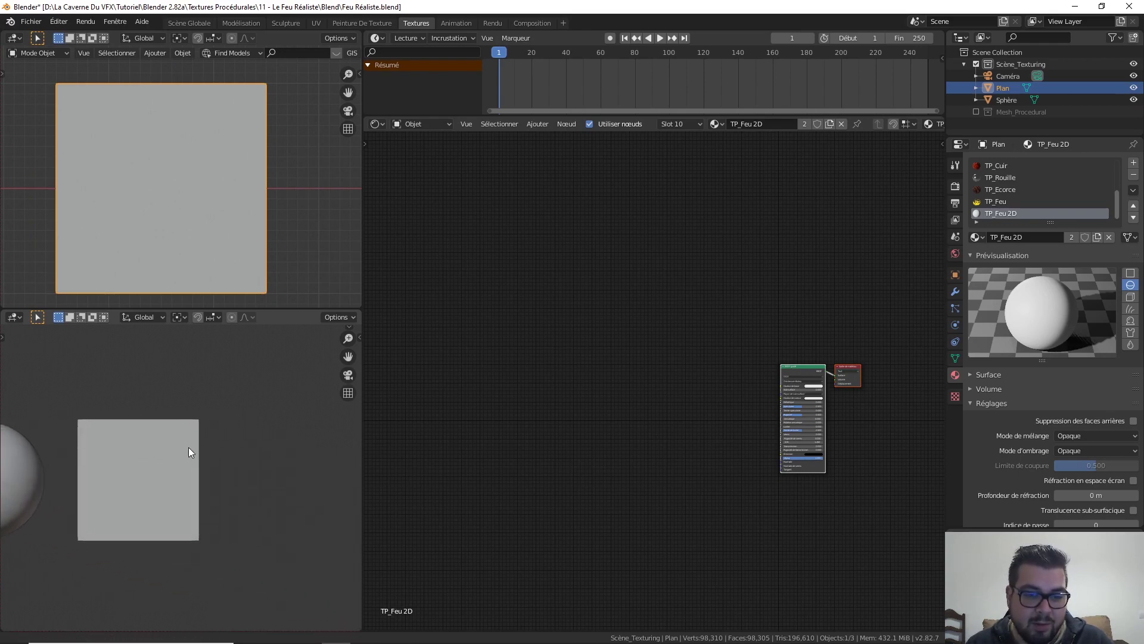
shift+middle_drag(180, 431, 229, 430)
scroll(225, 404, up, 3)
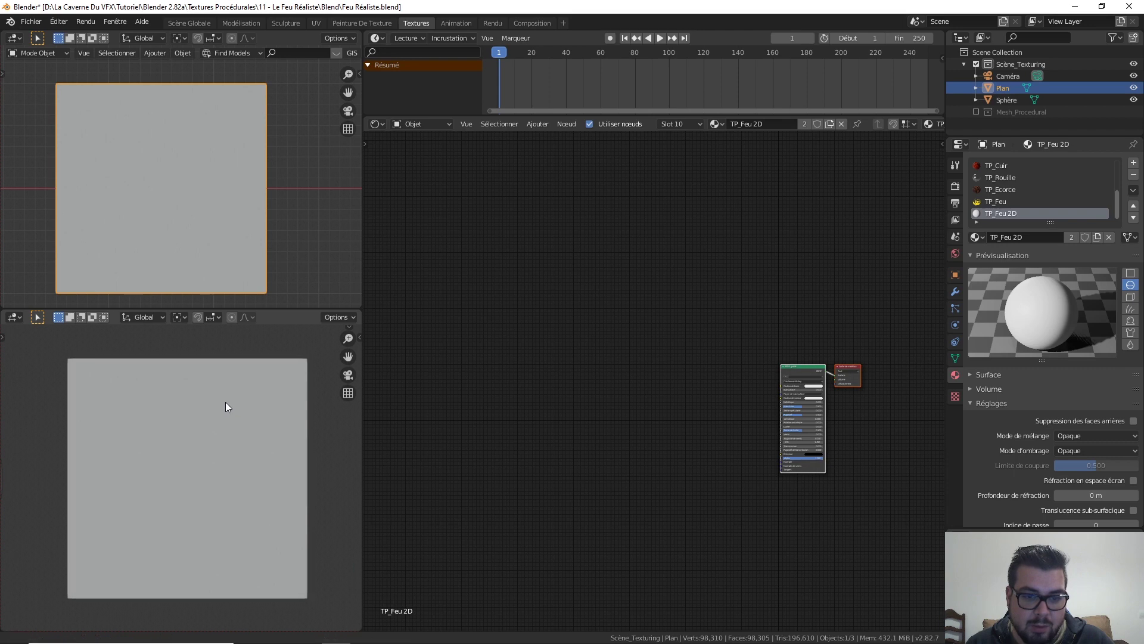
scroll(224, 400, up, 1)
key(z)
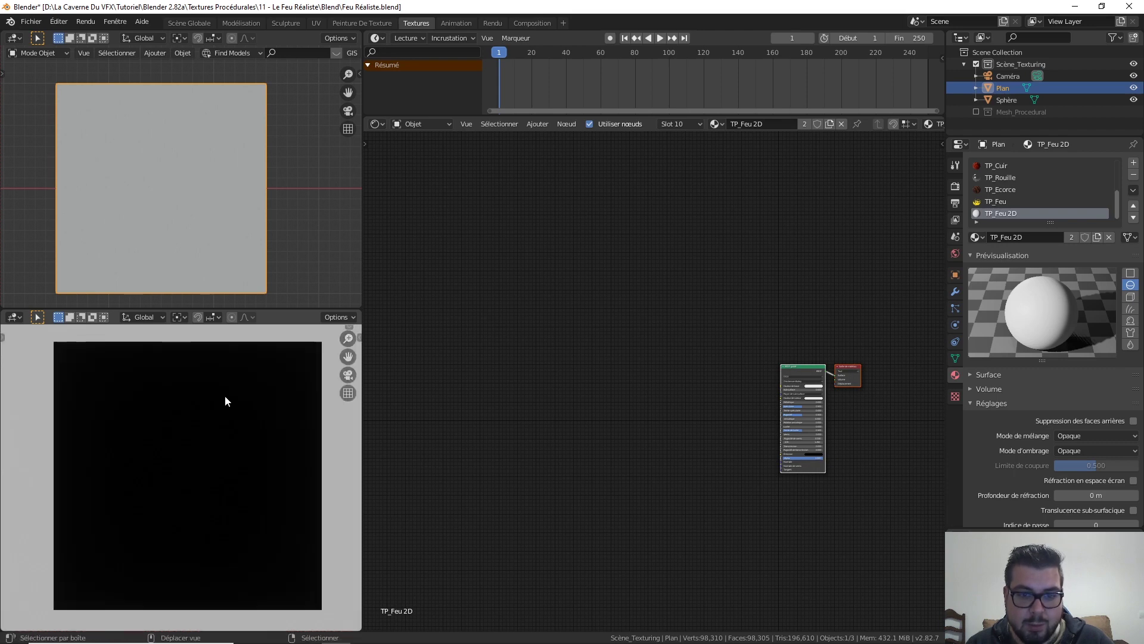
key(z)
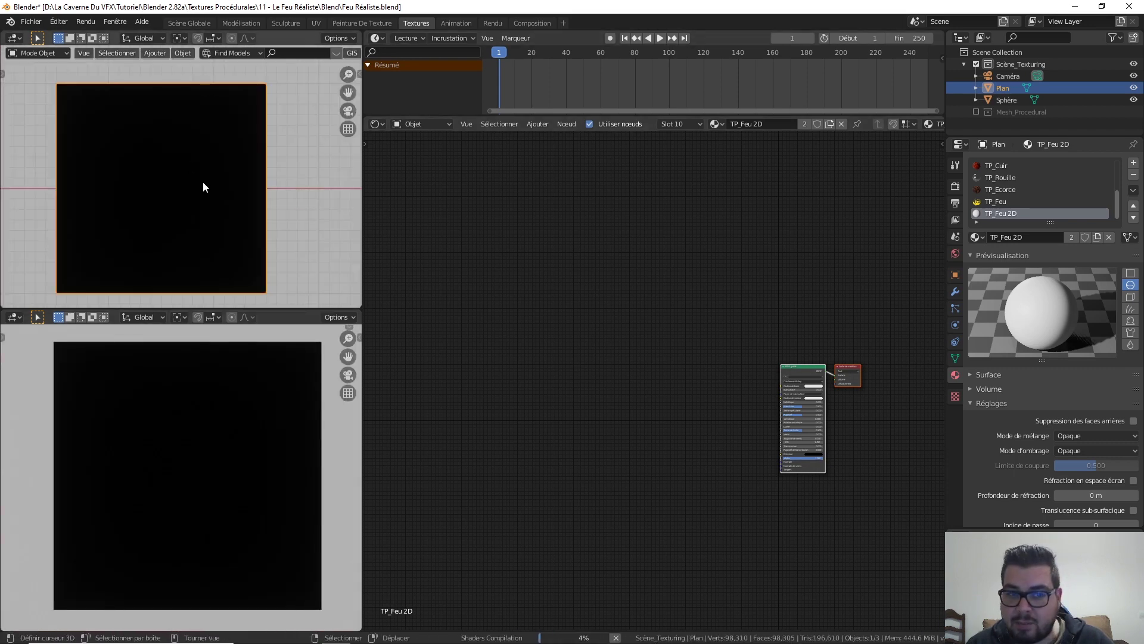
scroll(203, 187, down, 4)
click(1088, 435)
click(1086, 447)
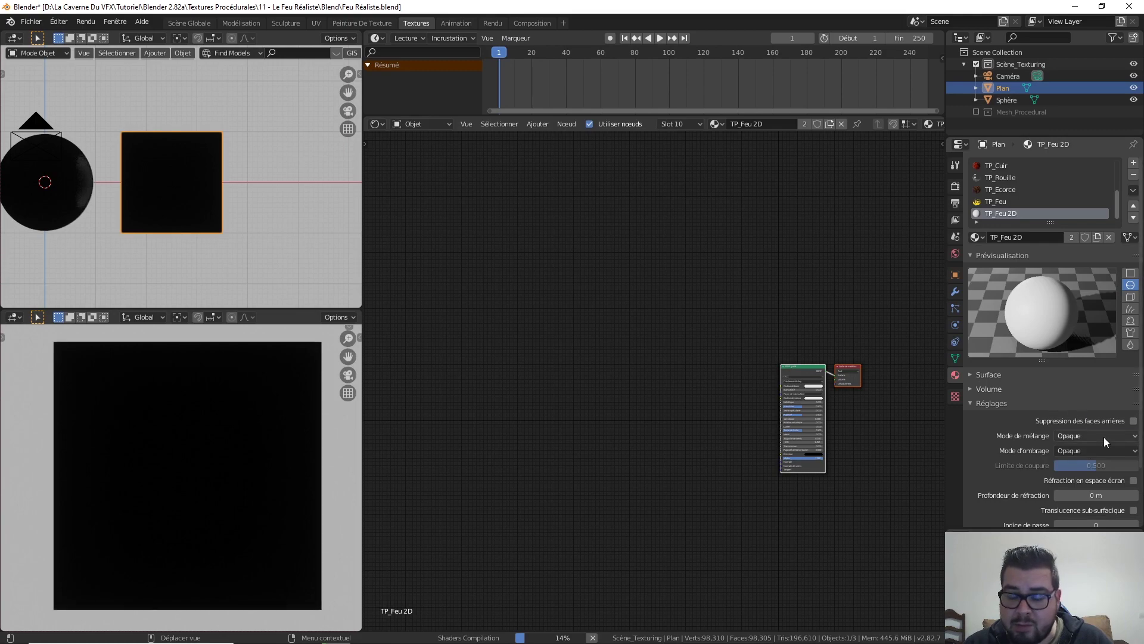
click(1104, 436)
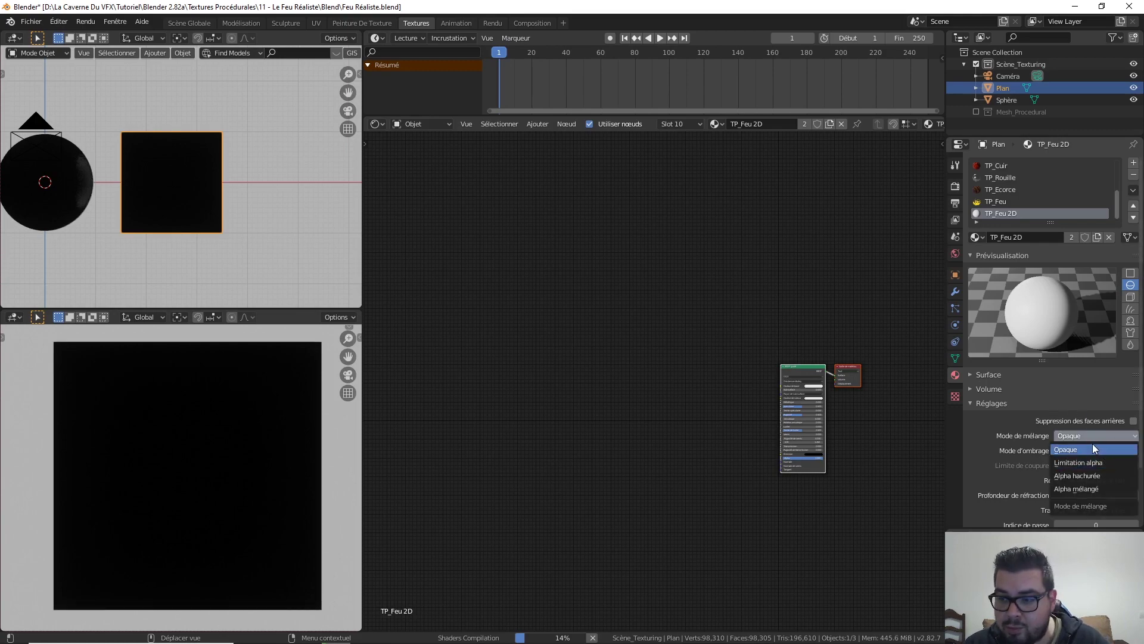
click(1092, 446)
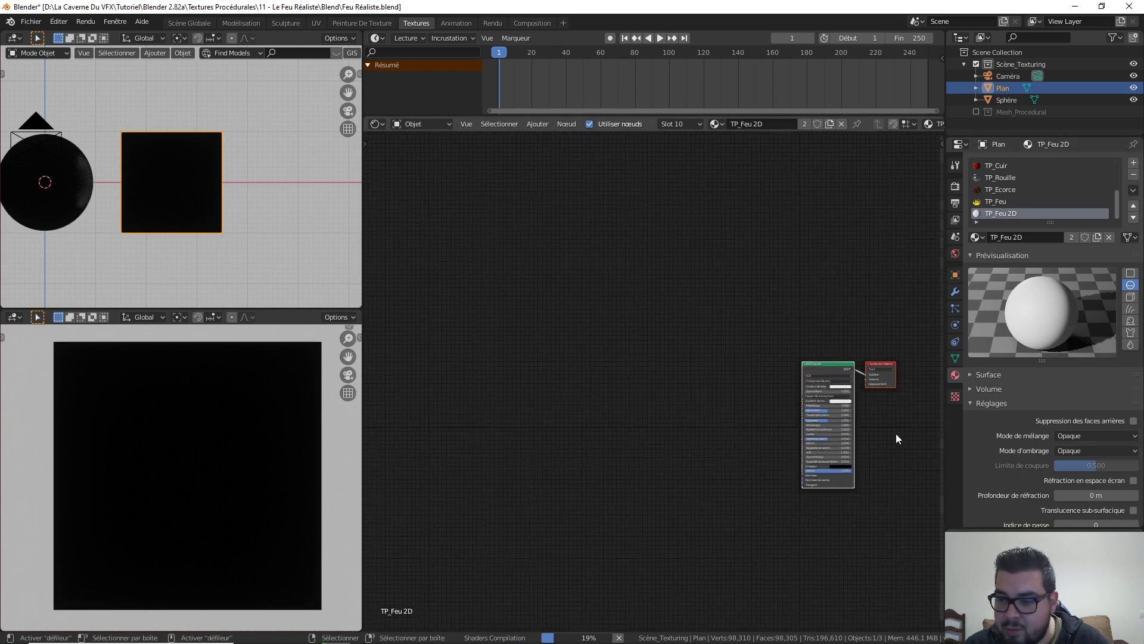
- Replace the default BSDF node with a Mix Shader (Shader de mélange) connected to the material output's Surface input
scroll(896, 433, up, 2)
scroll(797, 398, up, 3)
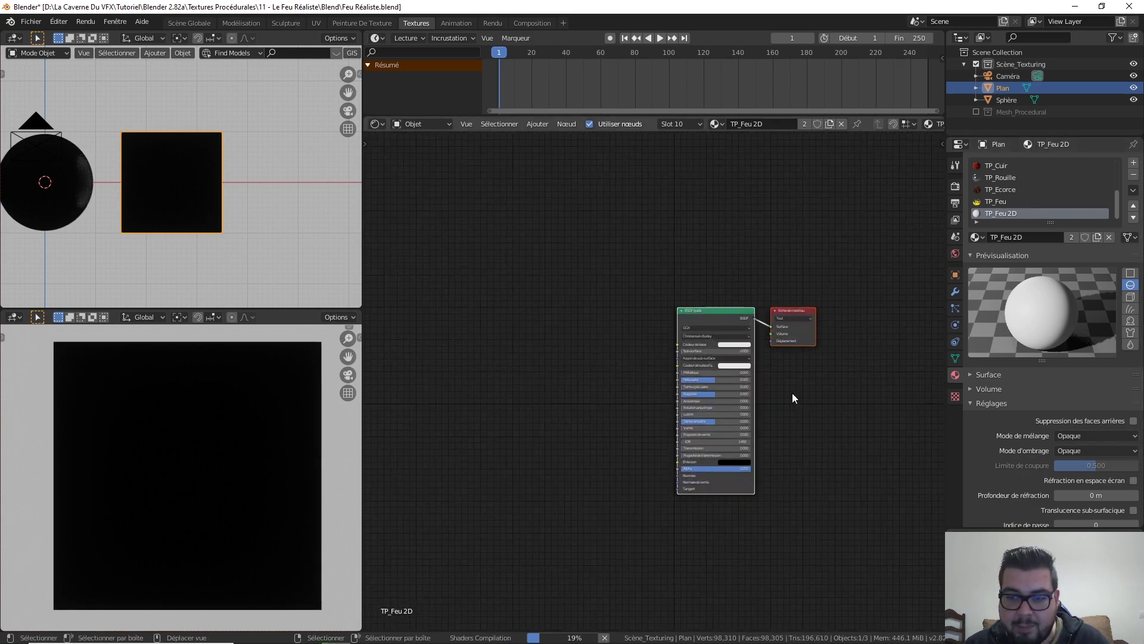
key(x)
key(shift+a)
mouse_move(656, 361)
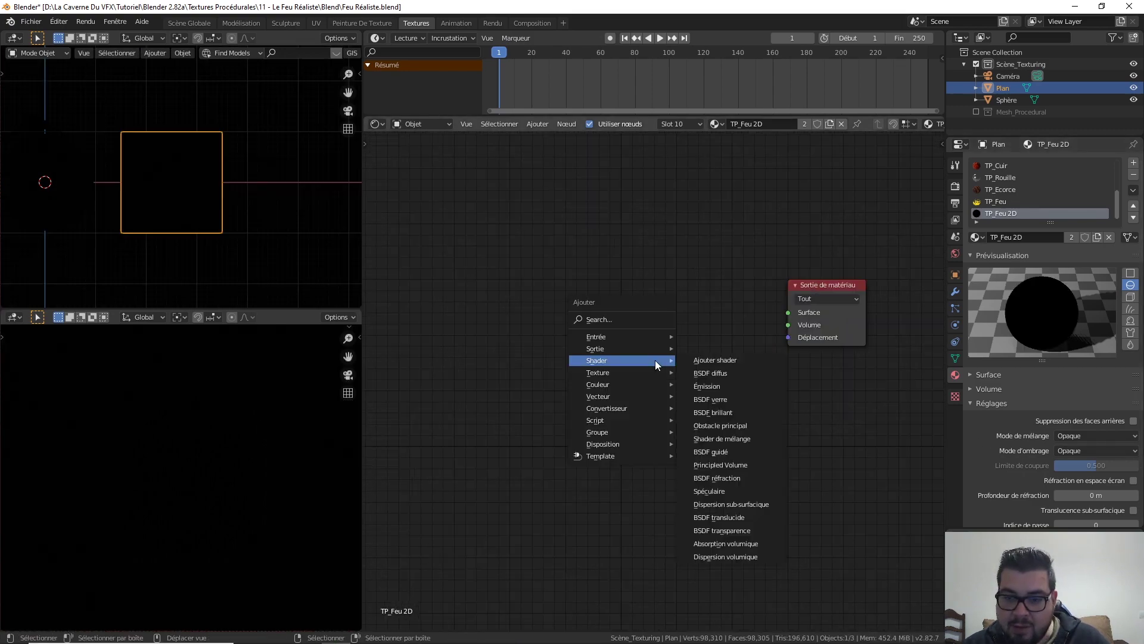
click(722, 438)
click(685, 314)
drag(707, 316, 788, 312)
- Add a Transparent BSDF (BSDF transparence) node and connect it to the mix shader's first Shader input
ctrl+scroll(592, 360, left, 2)
key(shift+a)
mouse_move(591, 362)
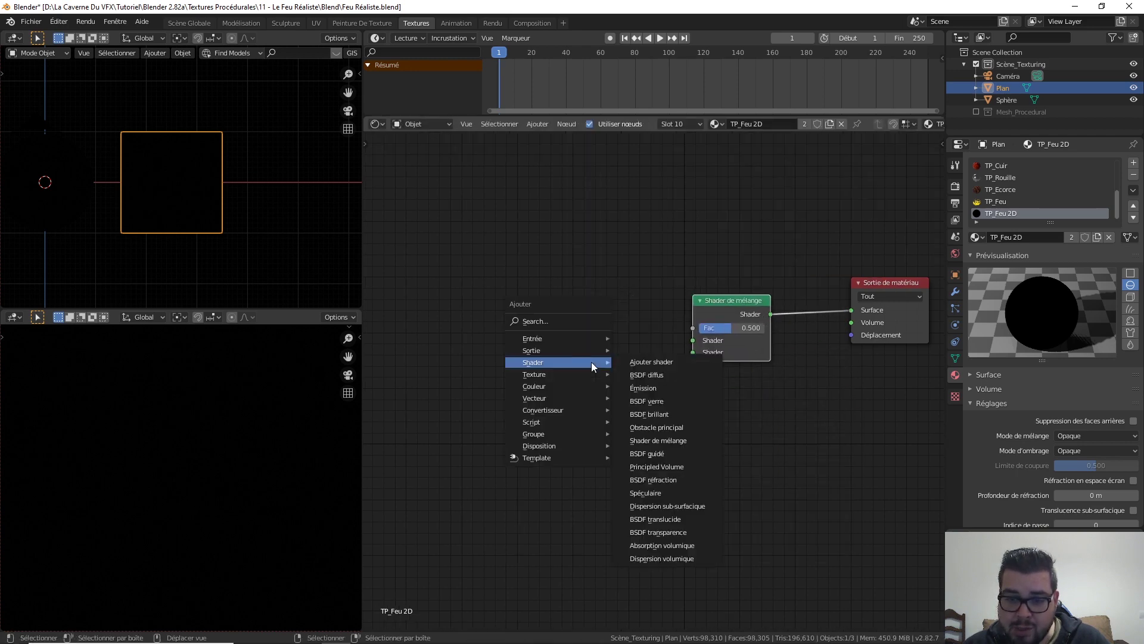
click(658, 531)
click(655, 347)
drag(633, 326, 692, 341)
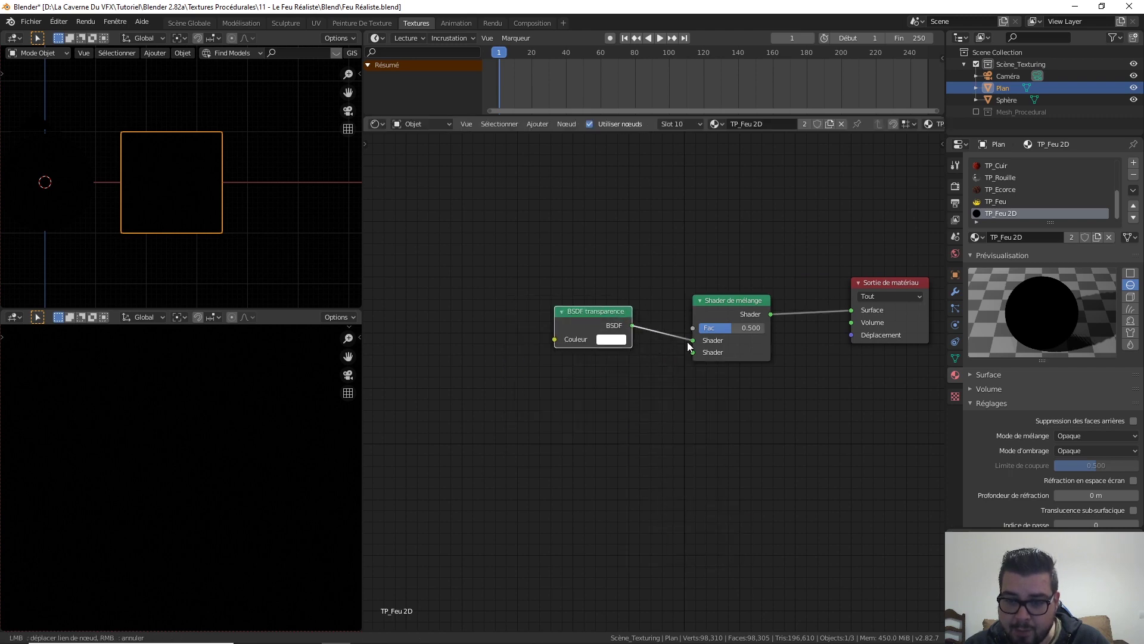
- Add an Emission node below the transparent one and connect it to the mix shader's second Shader input
key(shift+a)
mouse_move(565, 395)
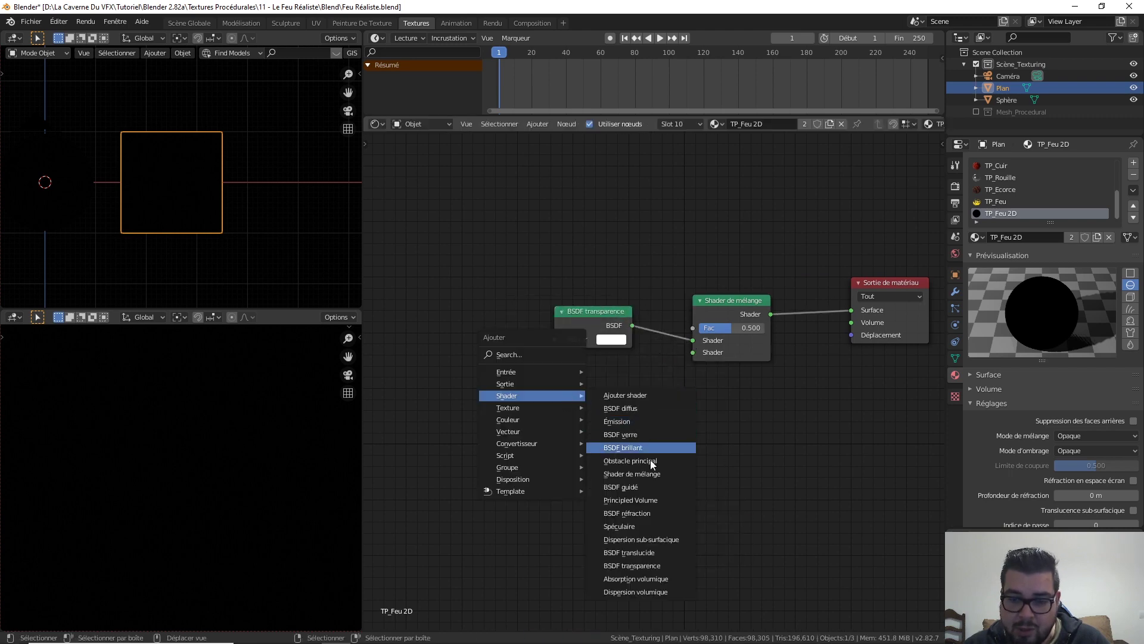
click(628, 421)
click(621, 406)
drag(633, 403, 689, 361)
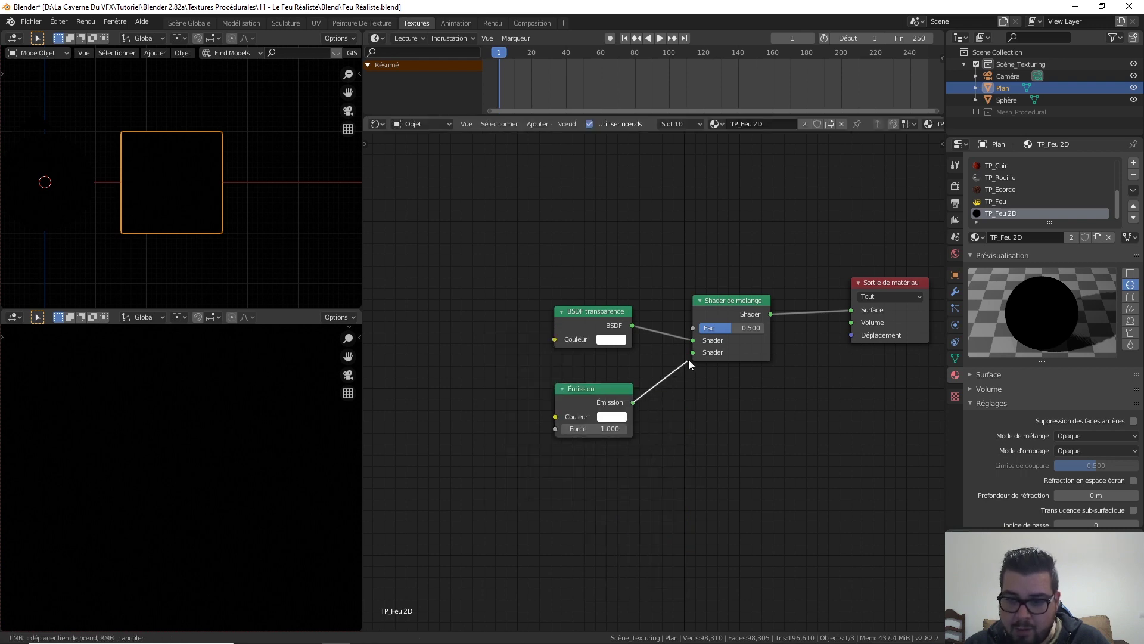
- Set the Emission node's colour to a saturated orange
scroll(712, 430, down, 2)
middle_drag(699, 424, 720, 410)
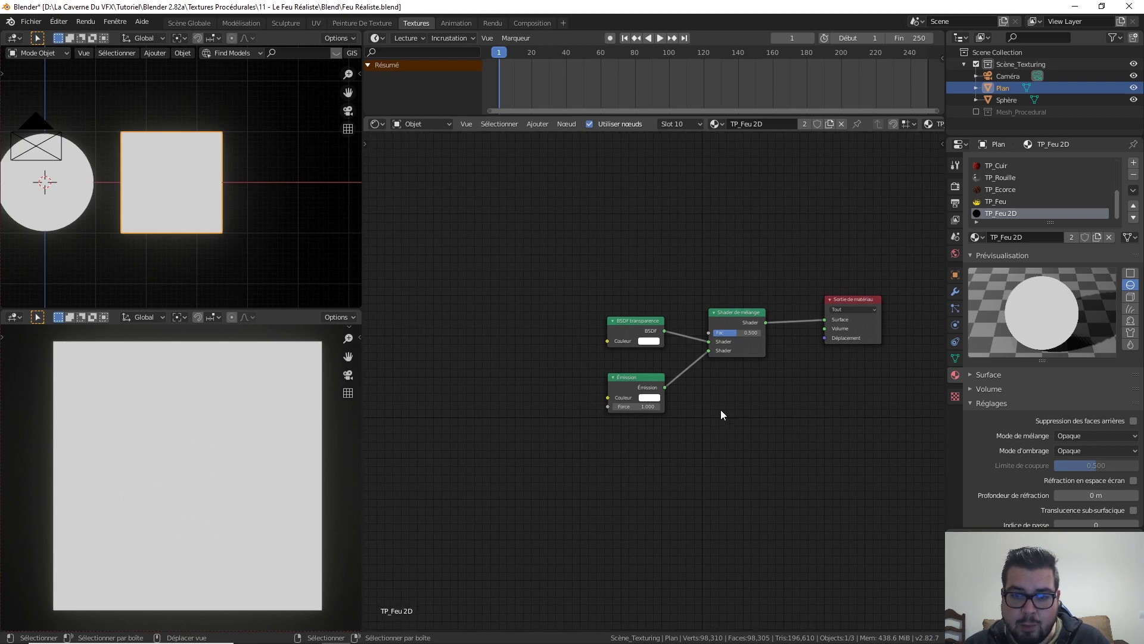
click(650, 397)
drag(672, 310, 662, 339)
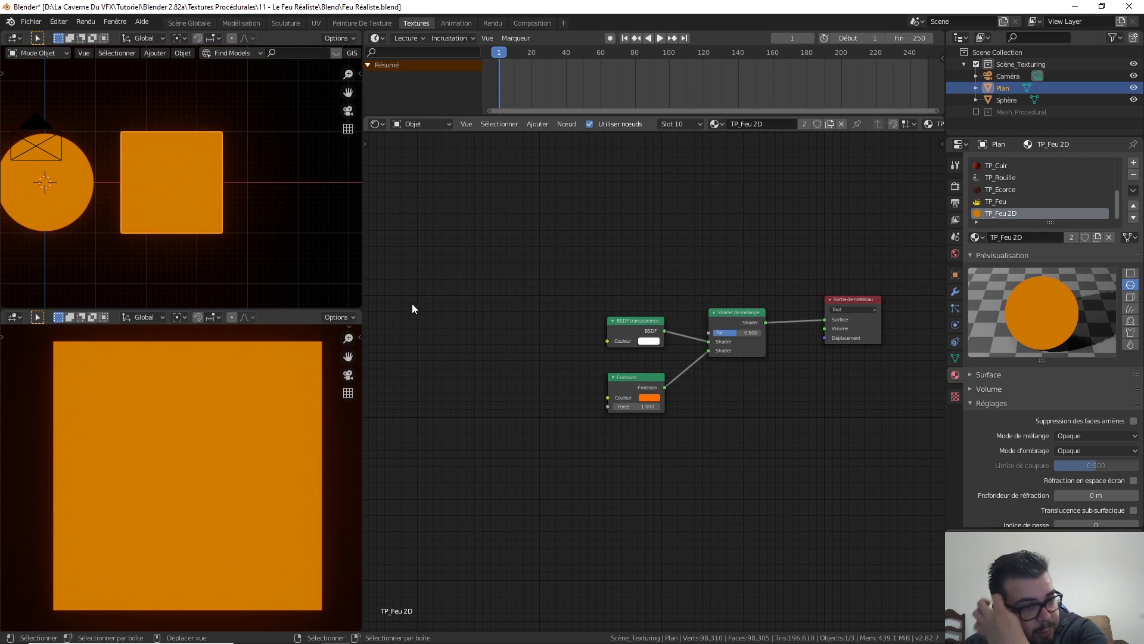
- Move the Transparent BSDF and Emission nodes together slightly down and away from the mix shader
middle_drag(613, 270, 656, 281)
scroll(664, 280, down, 1)
scroll(673, 291, down, 1)
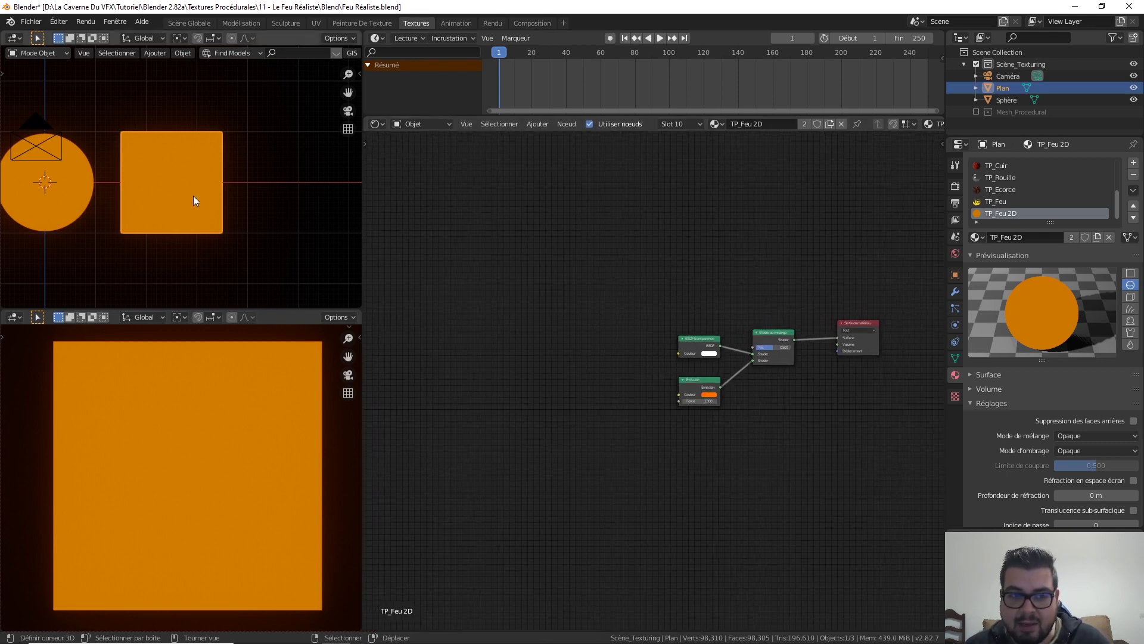
shift+click(705, 346)
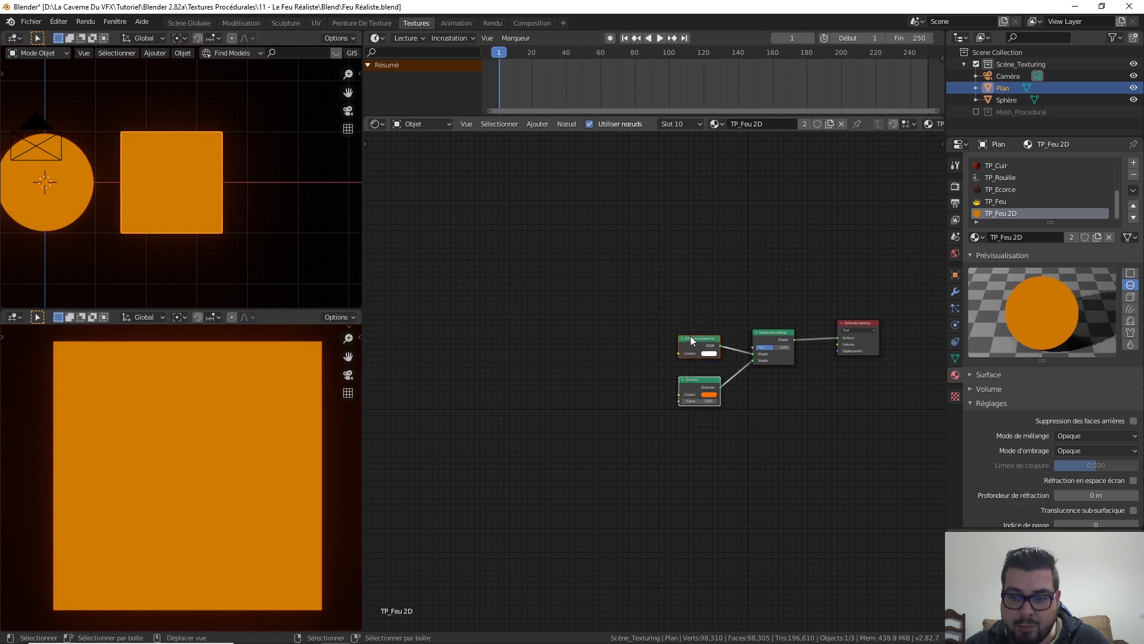
drag(692, 341, 682, 361)
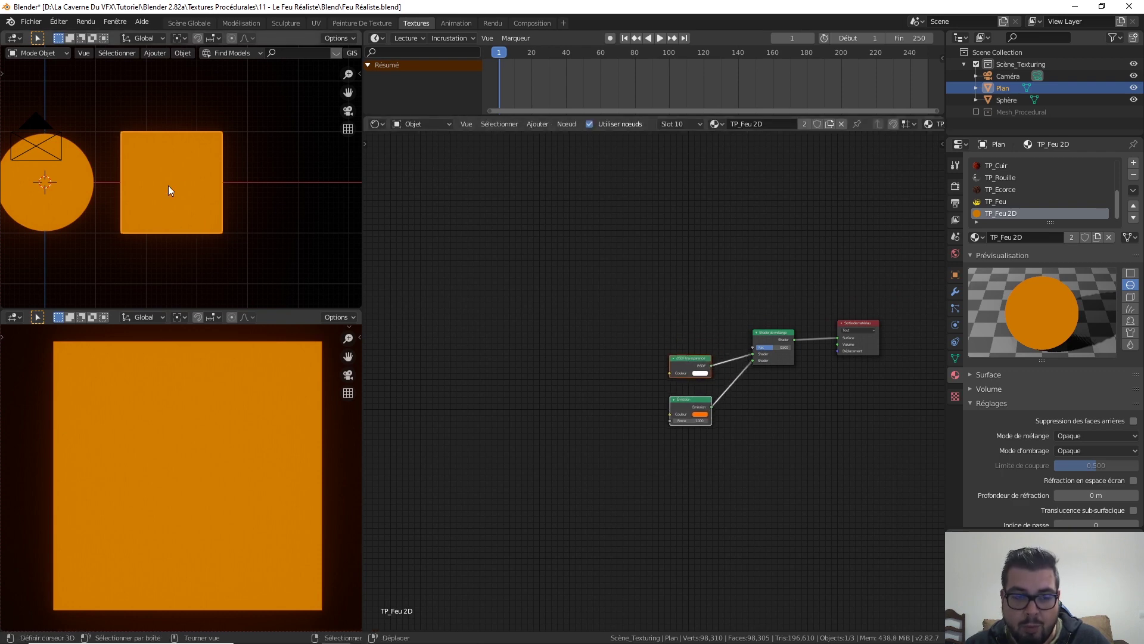
middle_drag(562, 334, 536, 334)
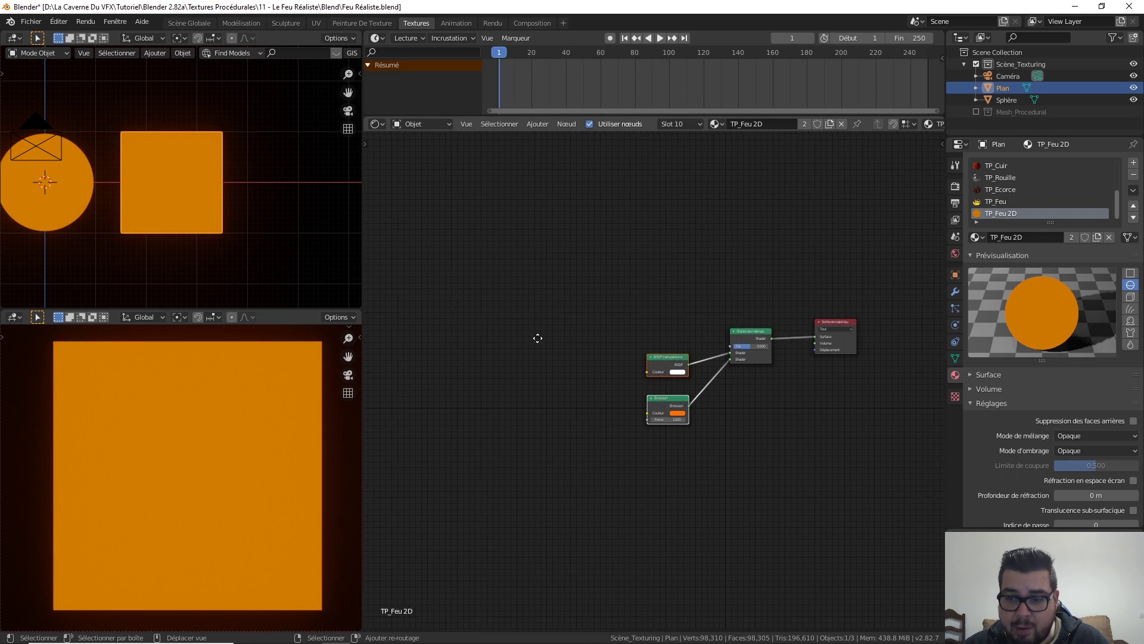
- Add a Gradient Texture (Texture dégradé) node ahead of the shaders and set its type to Spherical (Sphérique)
scroll(535, 291, up, 3)
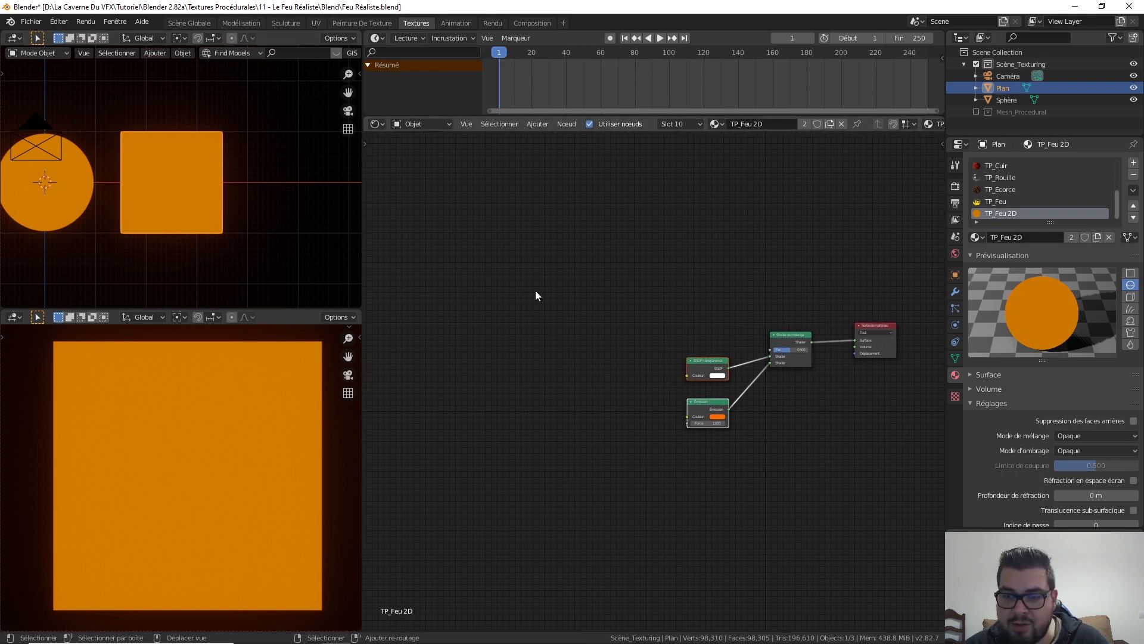
key(shift+a)
mouse_move(499, 263)
mouse_move(470, 275)
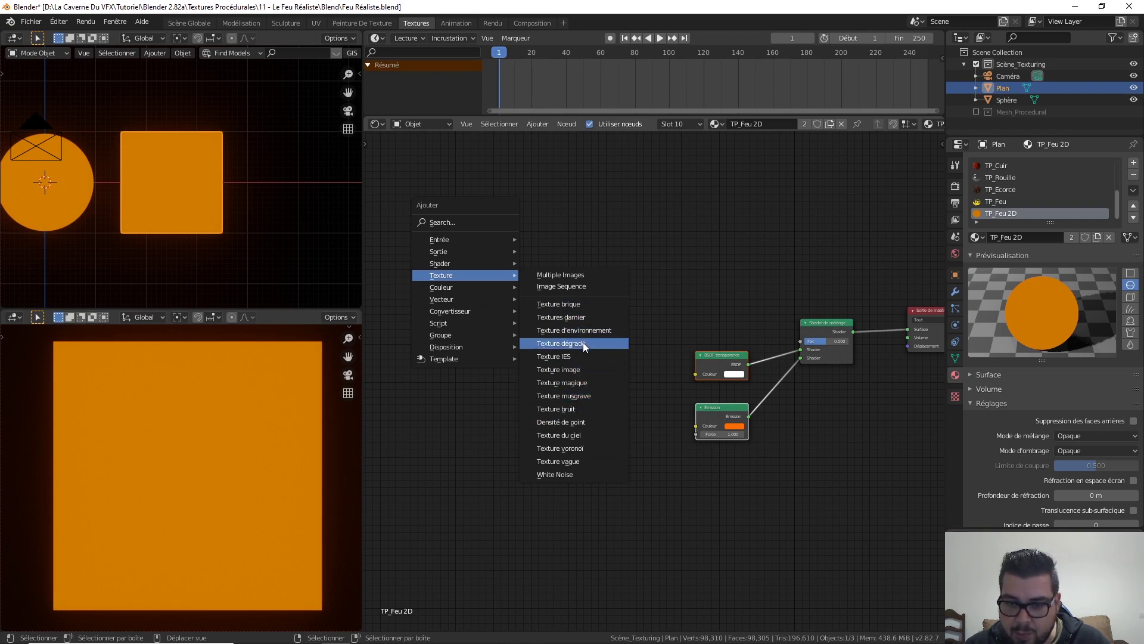
click(561, 343)
click(506, 247)
middle_drag(549, 274, 607, 292)
scroll(607, 291, up, 1)
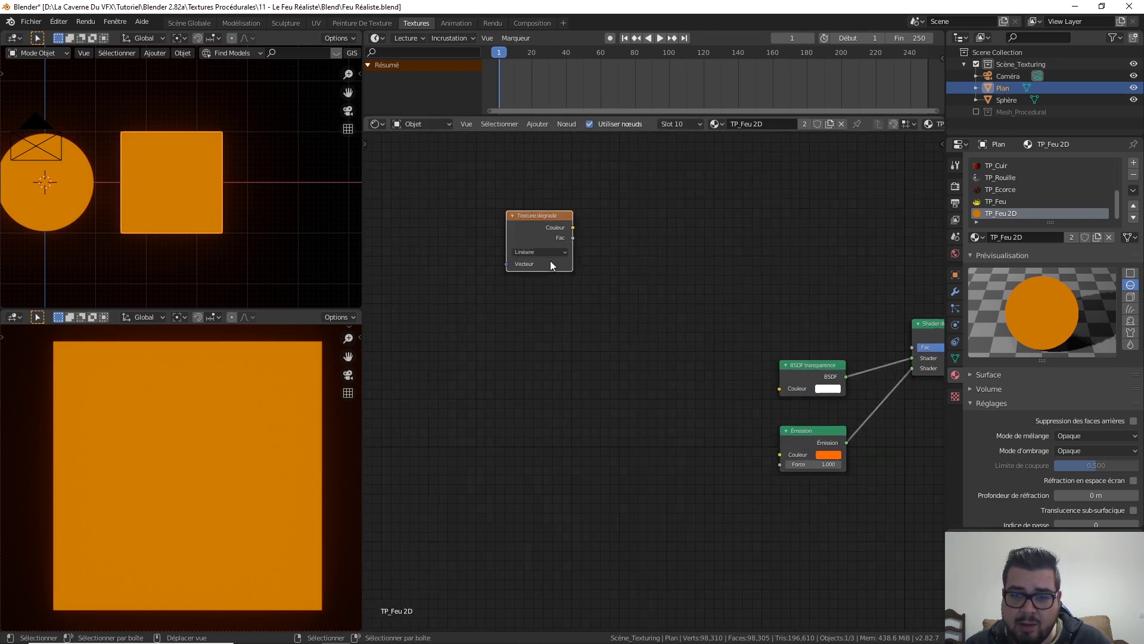
click(553, 252)
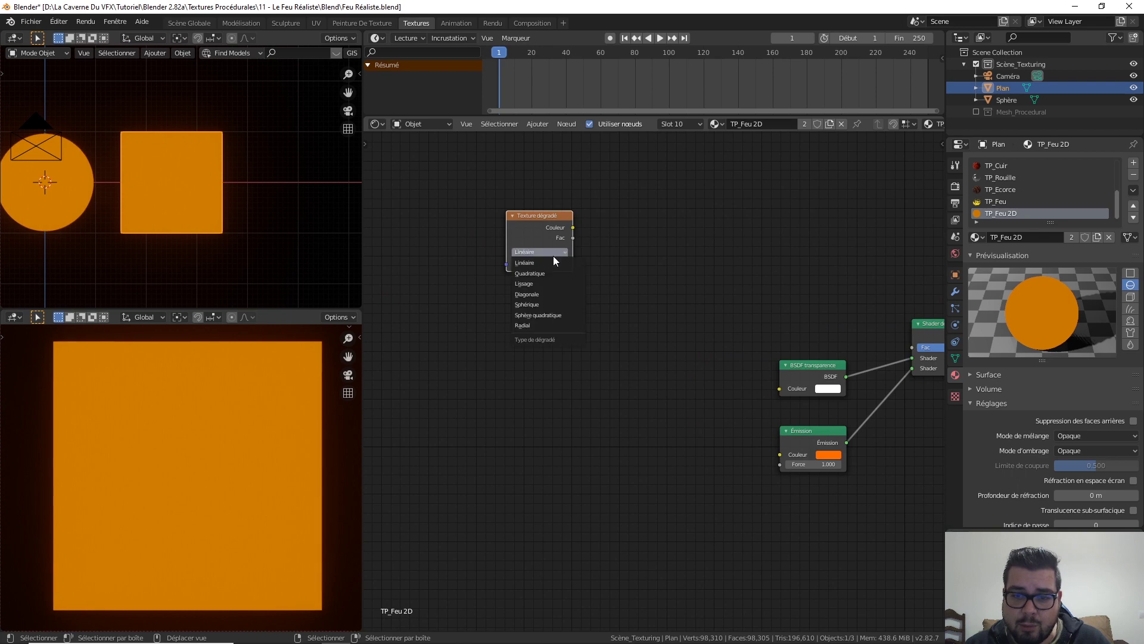
click(538, 303)
- Add a ColorRamp (Dégradé de couleurs) node between the gradient texture and the shader nodes
middle_drag(619, 261, 585, 313)
key(shift+a)
mouse_move(587, 333)
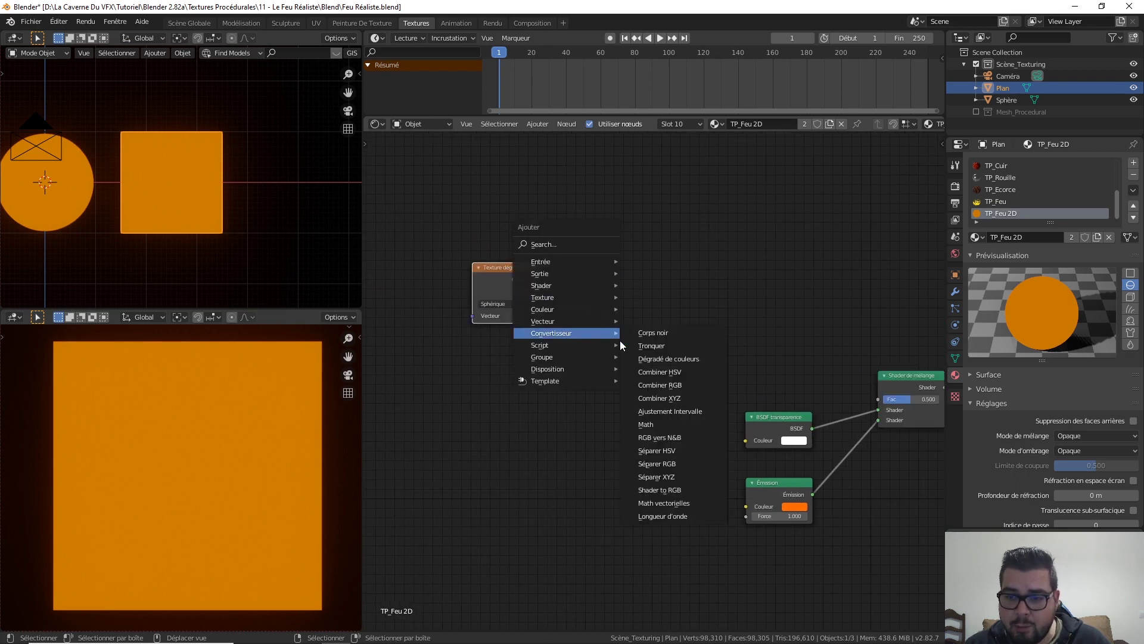
click(648, 357)
click(595, 246)
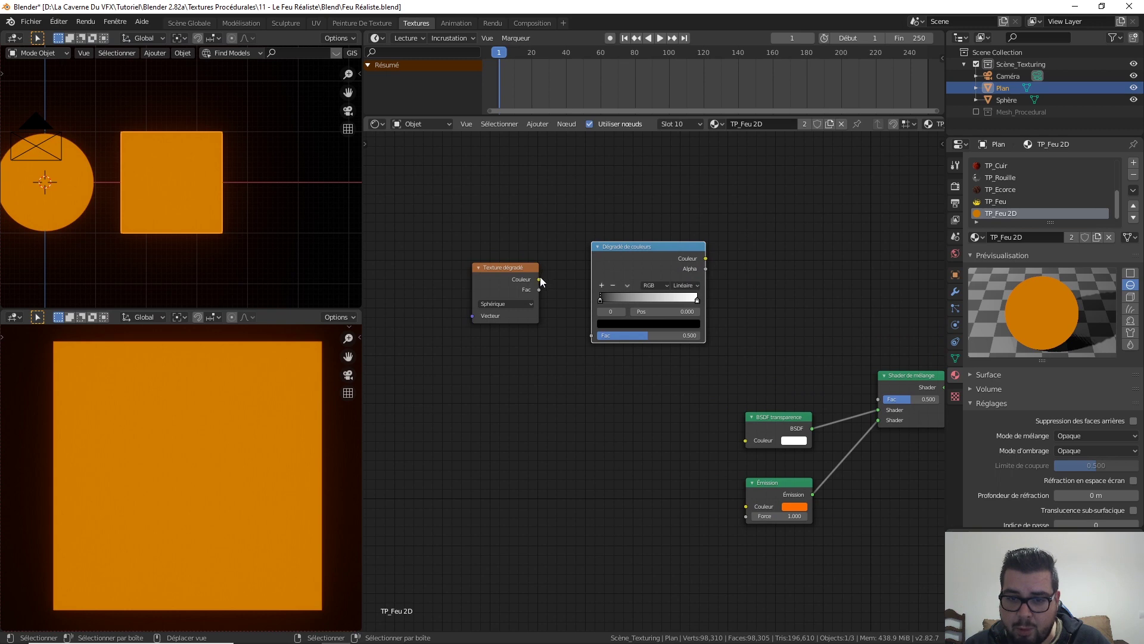
- Connect the gradient texture's Couleur output to the ColorRamp's Fac, and the ramp's Couleur output to the mix shader's Fac
drag(539, 279, 595, 335)
middle_drag(695, 252, 635, 238)
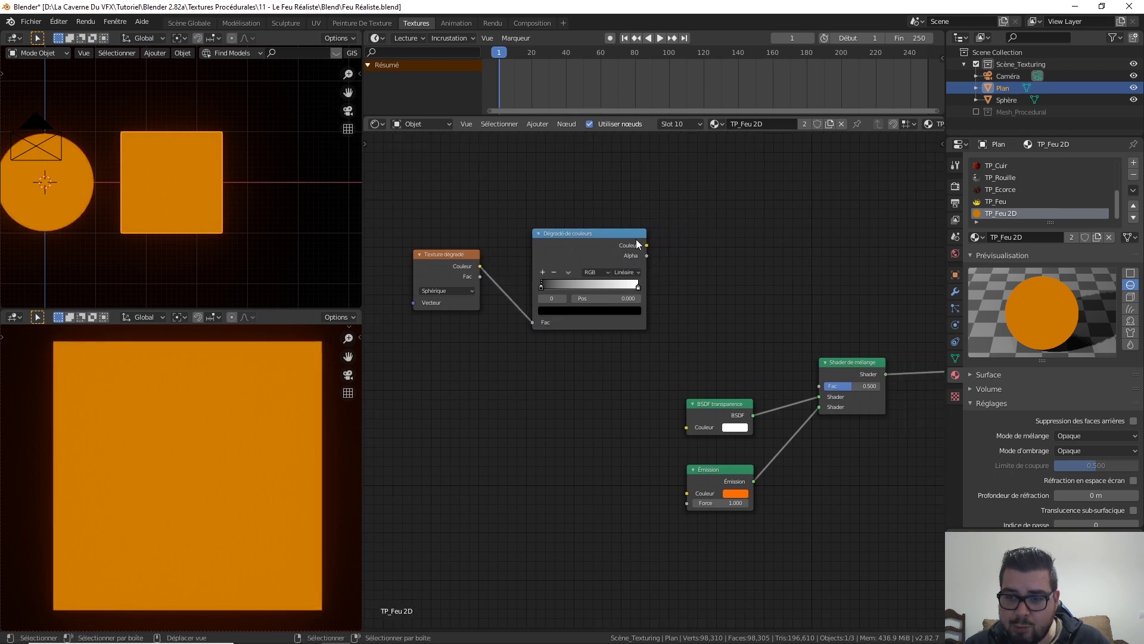
drag(647, 245, 820, 386)
middle_drag(711, 247, 758, 259)
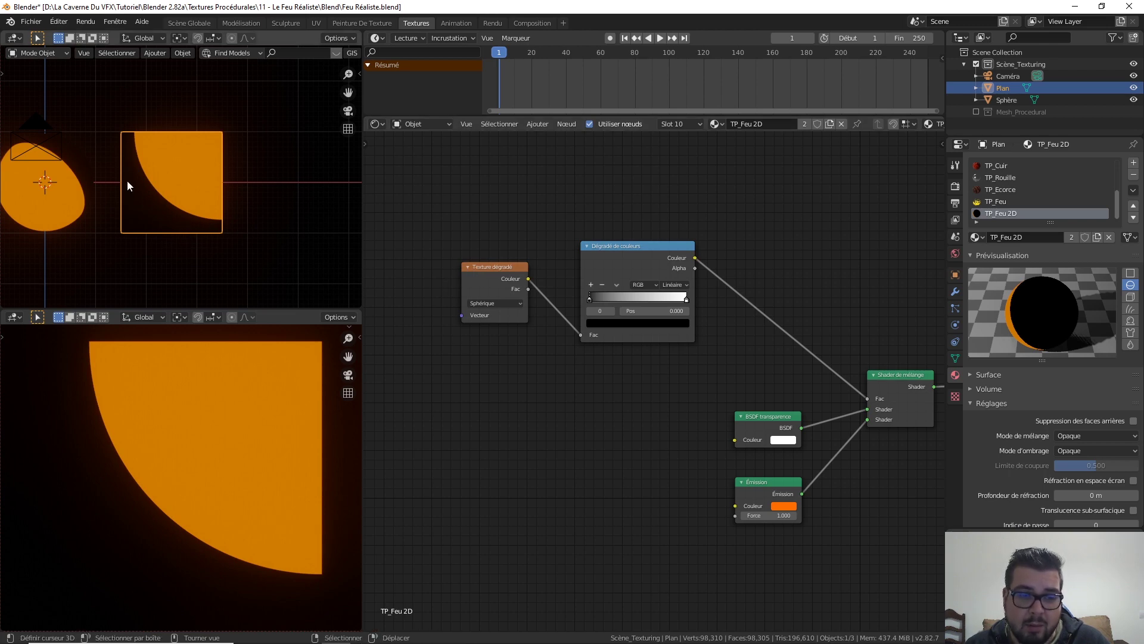
- Add Texture Coordinate and Mapping (Placage) nodes ahead of the gradient texture, feeding the Mapping vector from the Object (Objet) coordinates
middle_drag(524, 248, 684, 252)
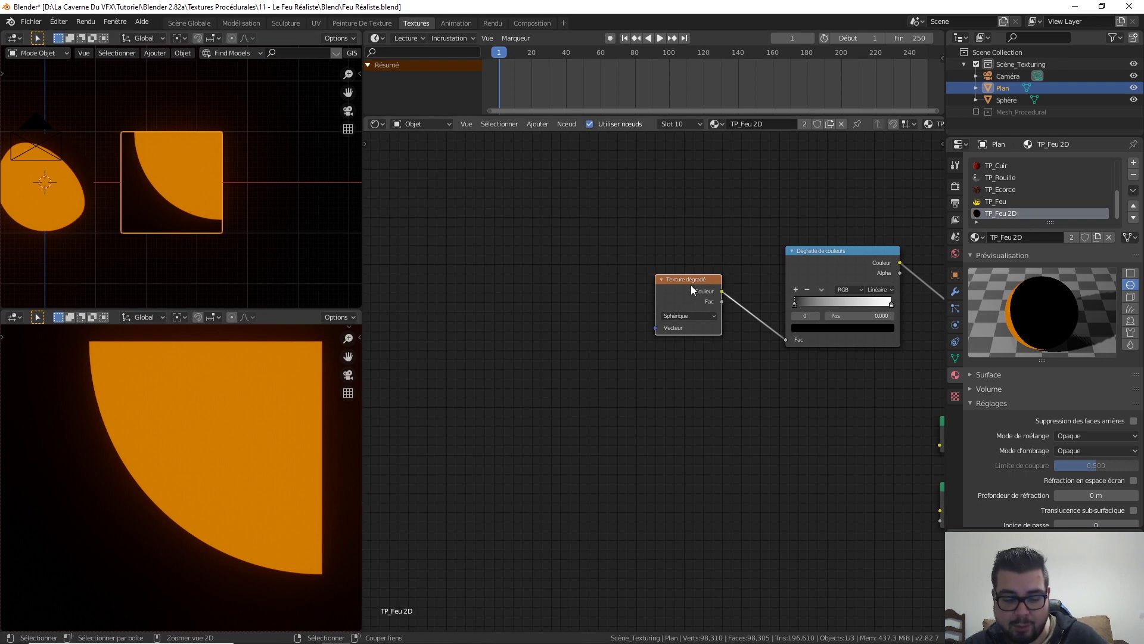
key(ctrl+t)
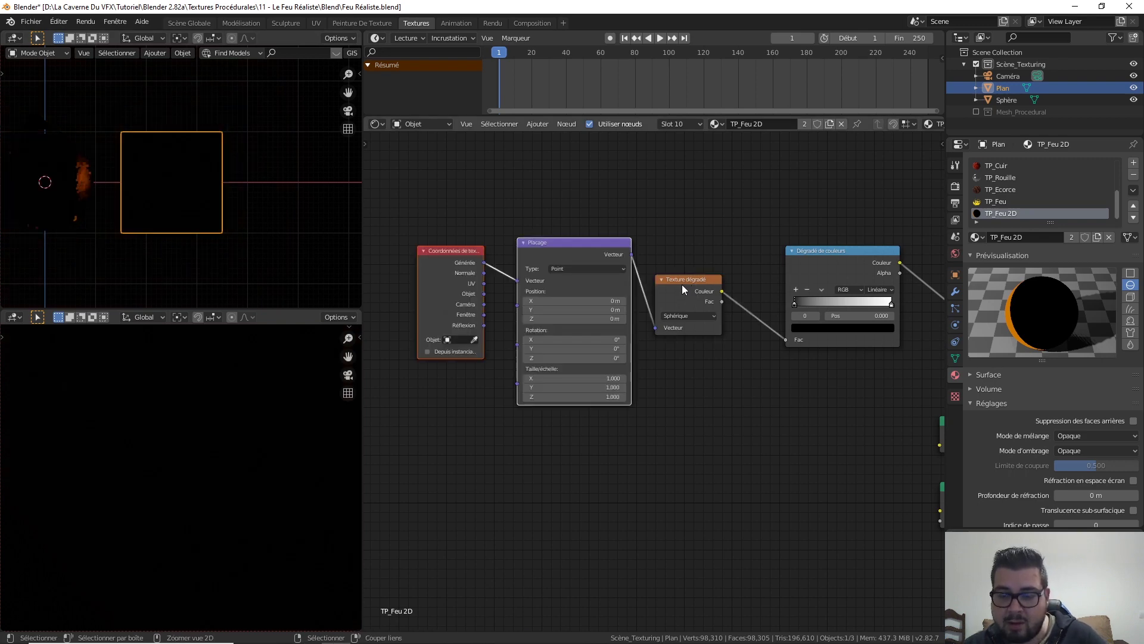
middle_drag(650, 226, 716, 231)
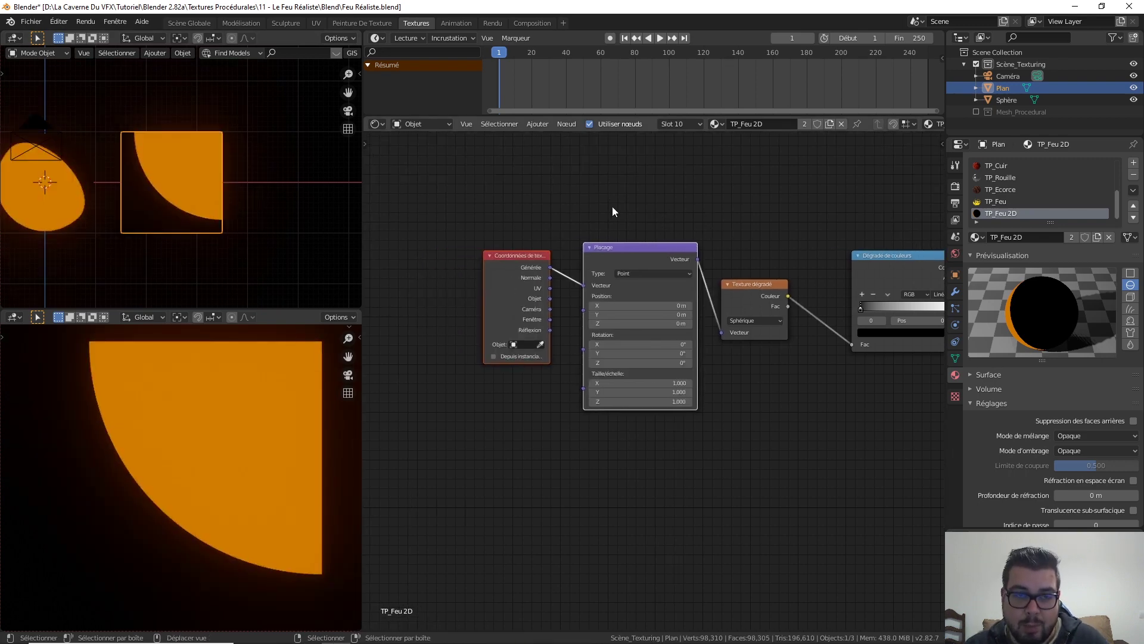
middle_drag(583, 227, 547, 233)
drag(516, 305, 549, 292)
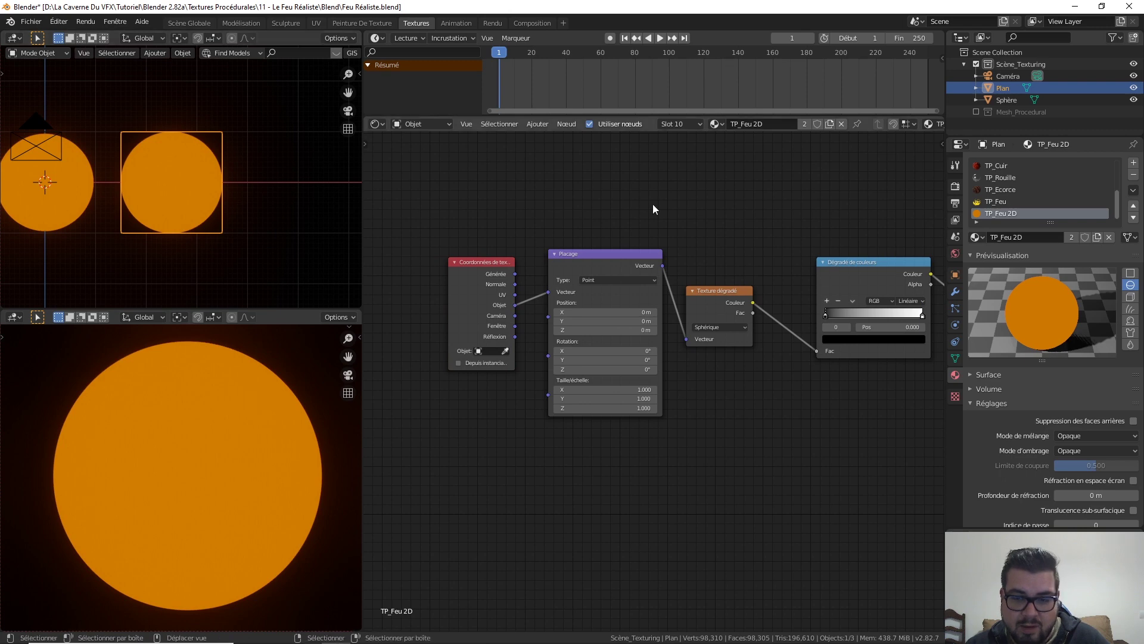
- Try raising the Mapping node's Y position to 0.3 m and bring it back to 0 m
scroll(709, 327, up, 2)
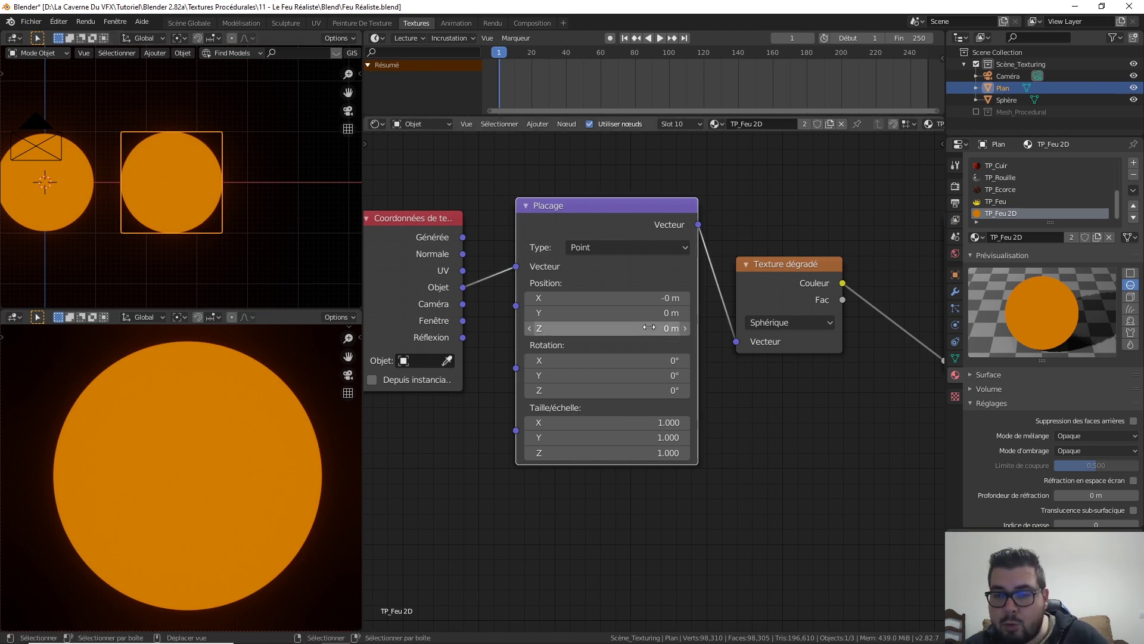
click(686, 313)
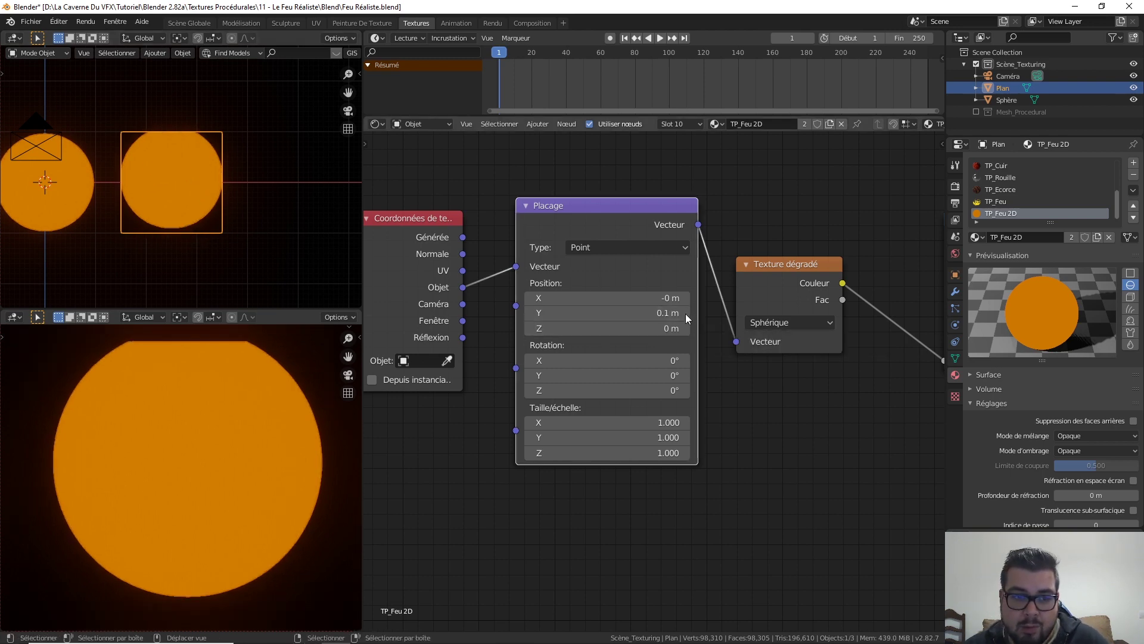
click(685, 313)
click(686, 313)
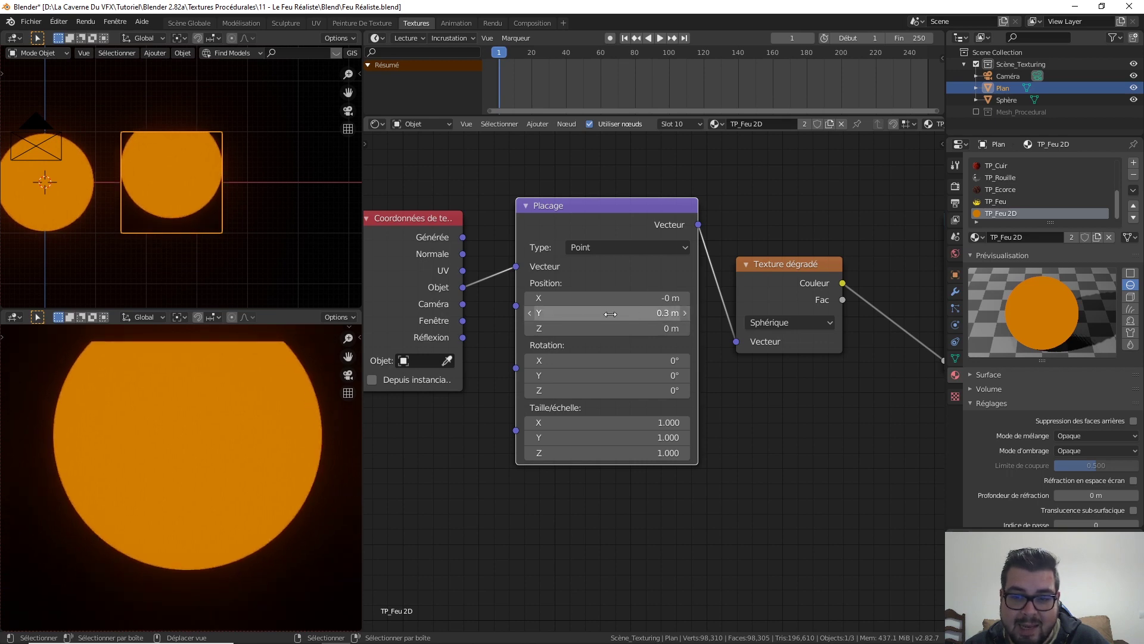
click(530, 313)
click(530, 313)
click(530, 313)
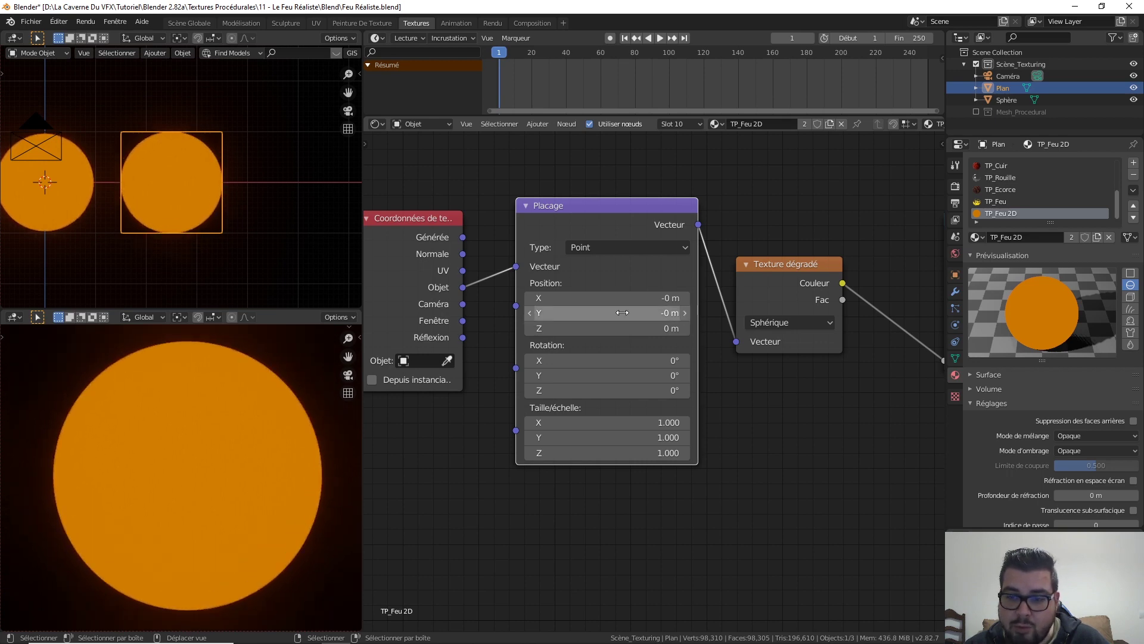
- Set the Mapping node's Y position to -1 m
drag(622, 312, 641, 316)
click(641, 316)
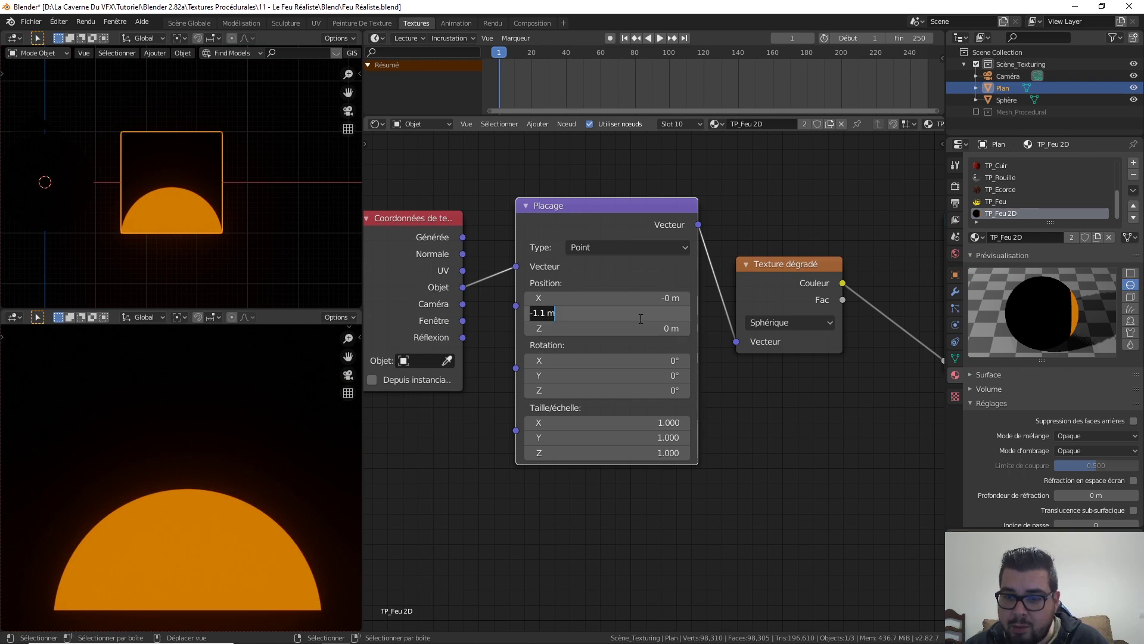
text(-1)
key(Return)
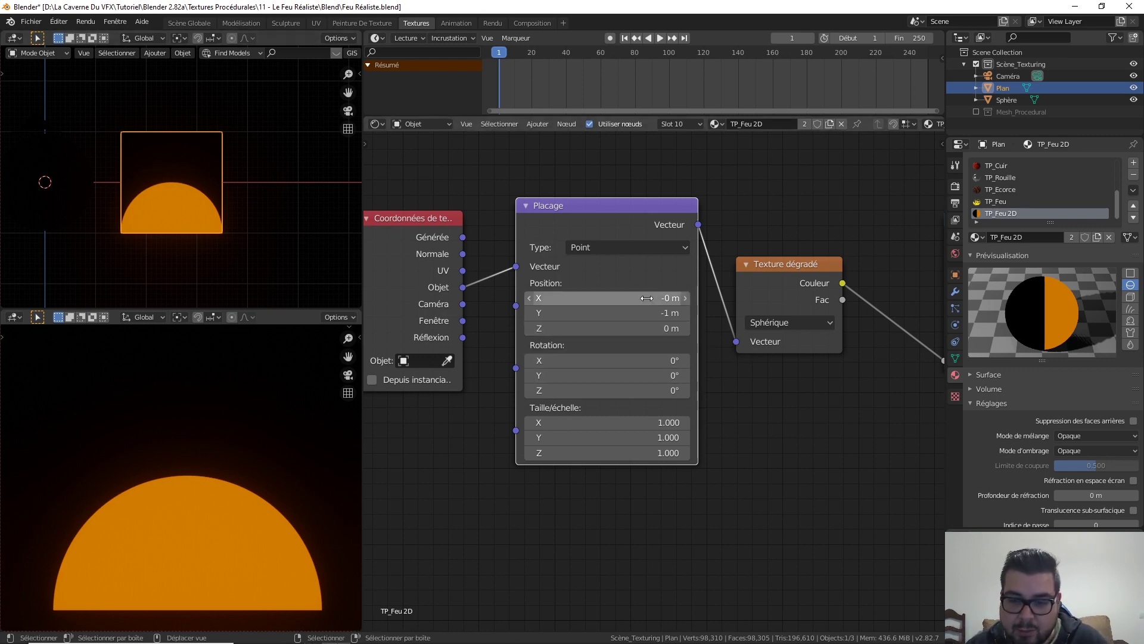
- Try X scale values of 0.9 and 1.5 in the Mapping node to change the gradient shape's width
click(536, 424)
text(0.9)
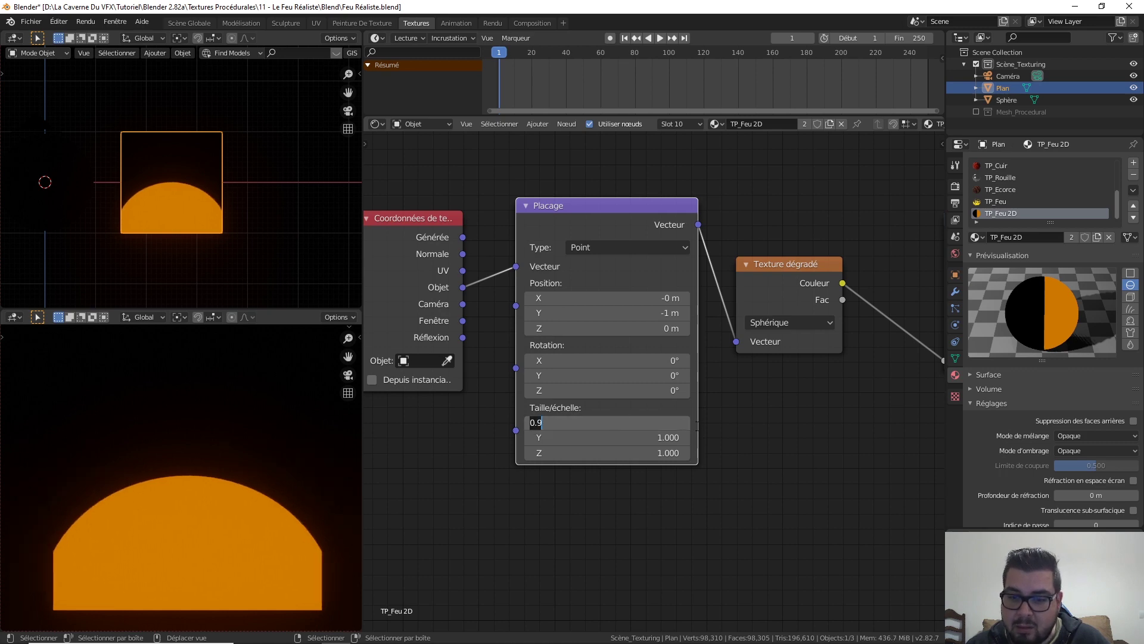
key(Return)
click(662, 422)
text(1.5)
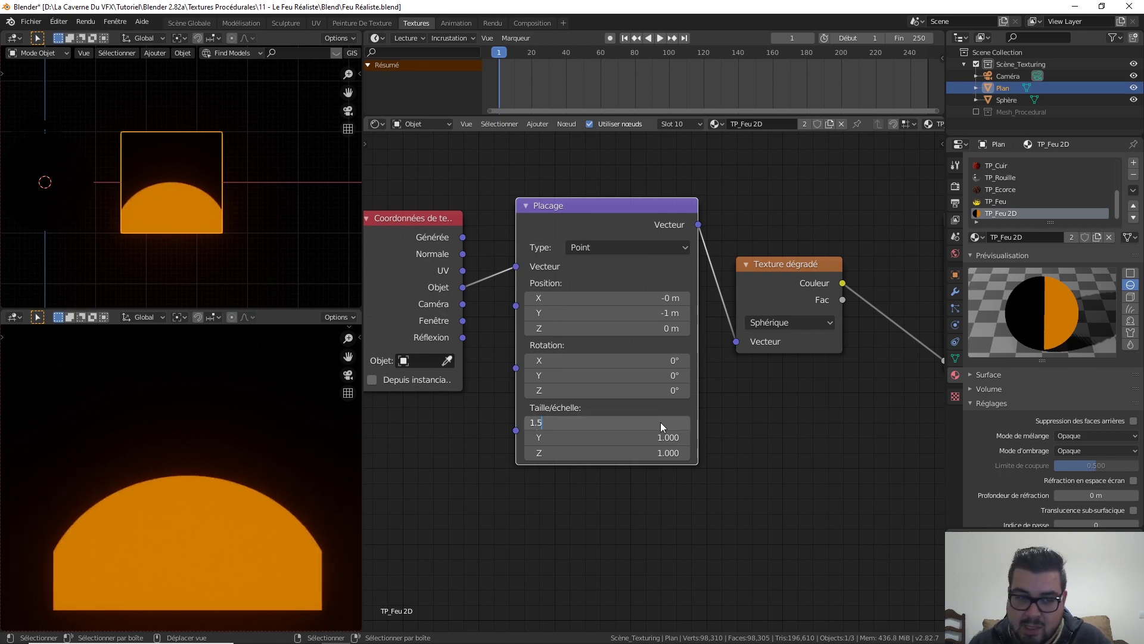
key(Return)
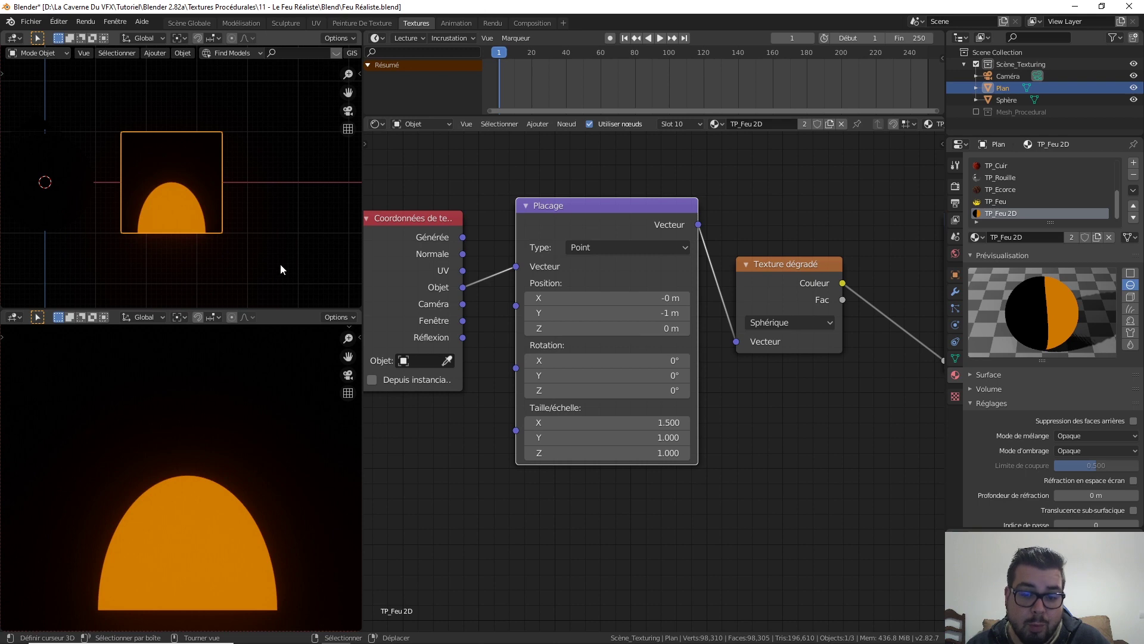
- Set the Mapping node's X scale to 2
scroll(237, 269, up, 1)
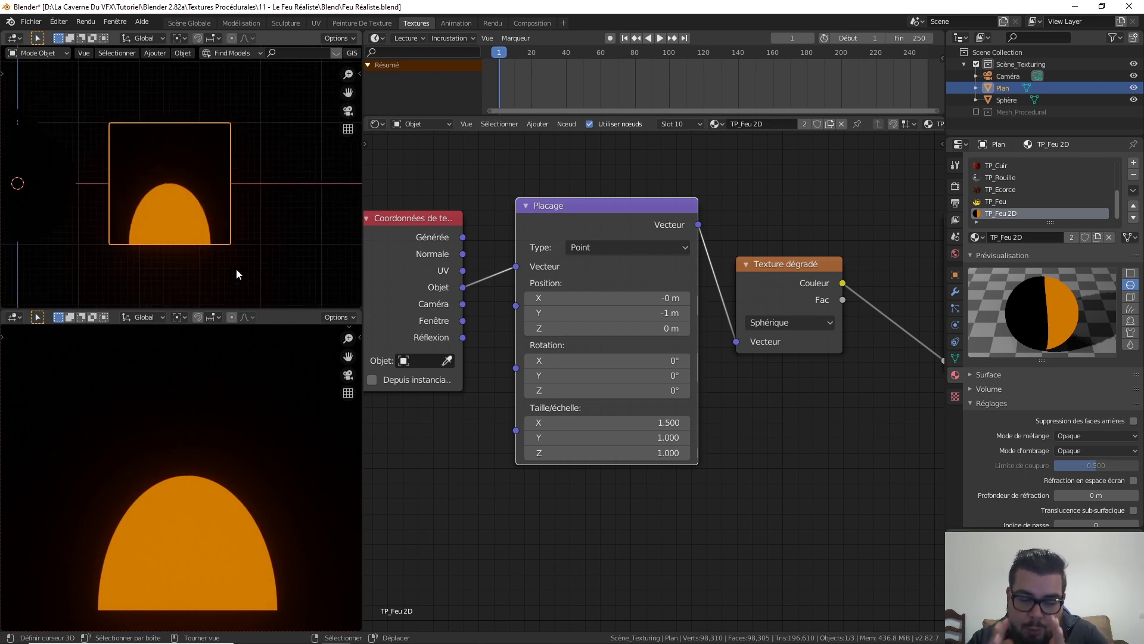
scroll(227, 266, up, 1)
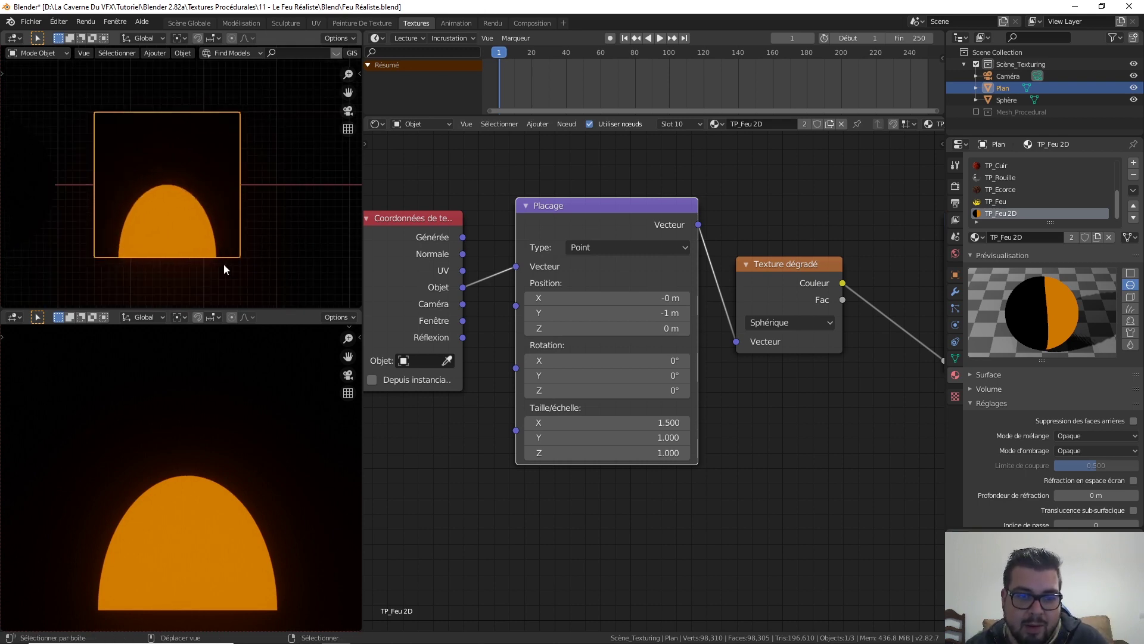
scroll(224, 263, up, 1)
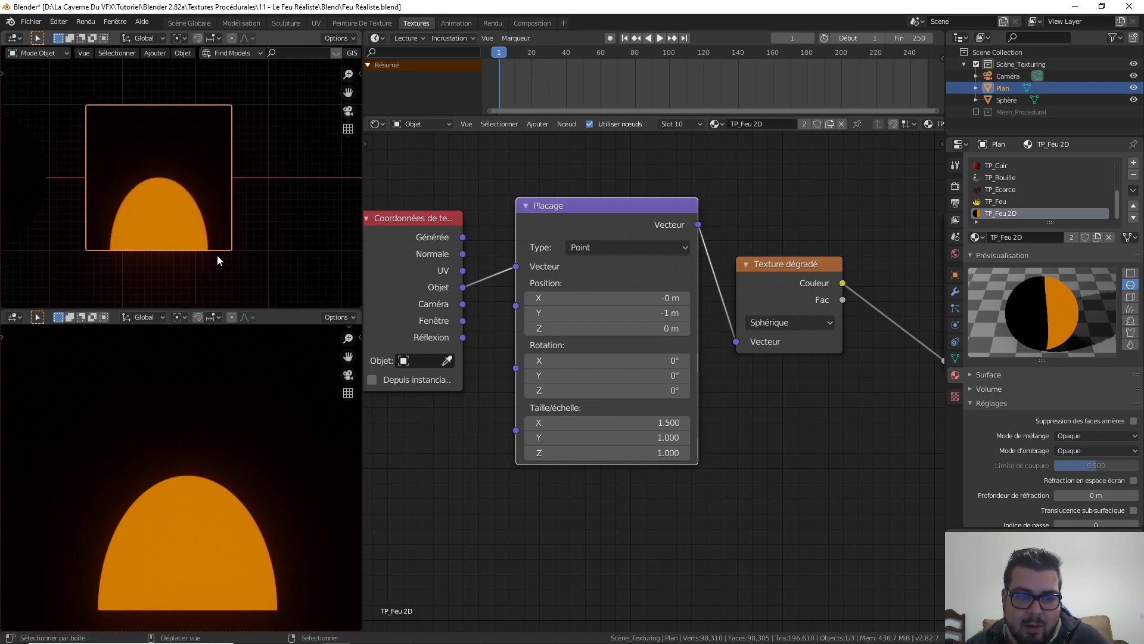
click(644, 423)
text(2)
key(Return)
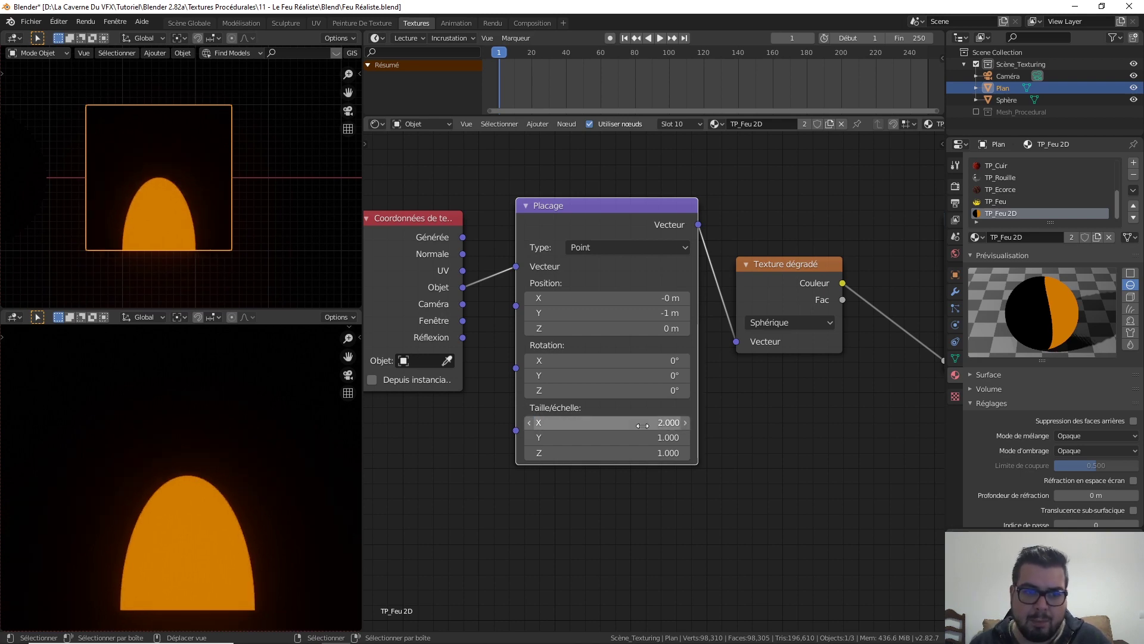
- Preview the ColorRamp's black-and-white output on the plane, and reconnect the mix shader to the material output
scroll(241, 244, up, 2)
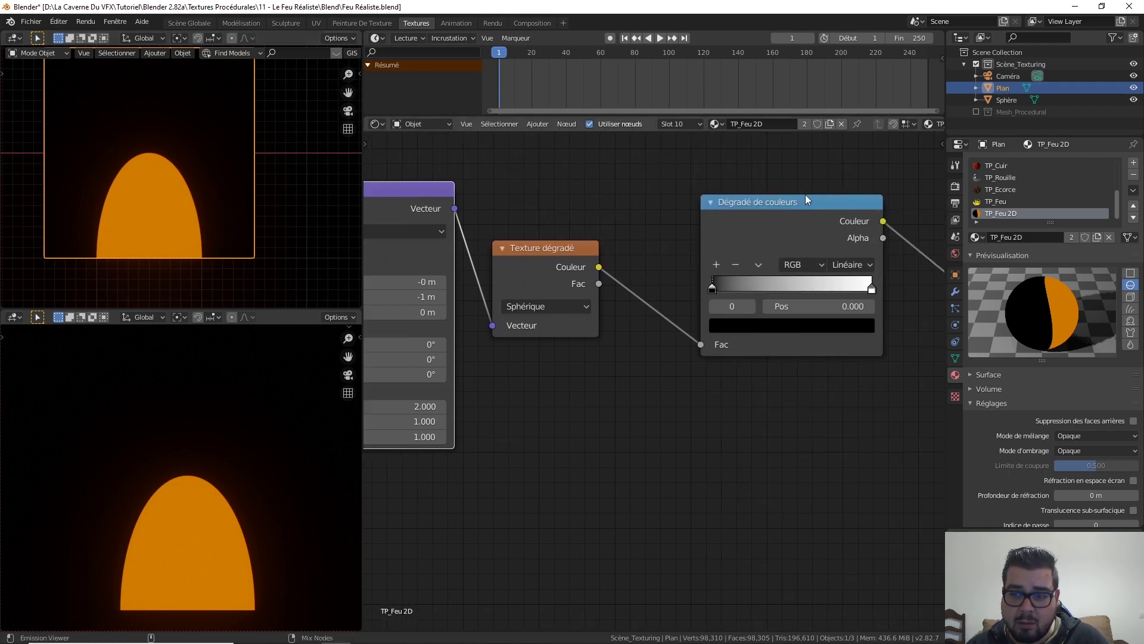
click(803, 200)
scroll(596, 465, right, 3)
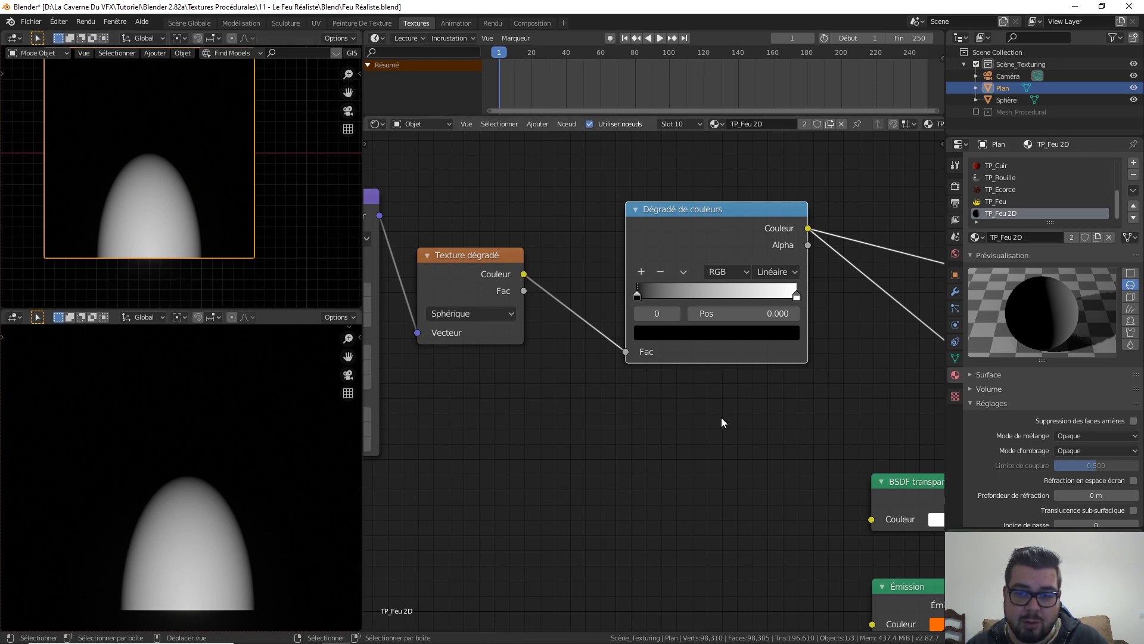
middle_drag(723, 421, 603, 383)
scroll(655, 369, down, 1)
middle_drag(717, 357, 640, 304)
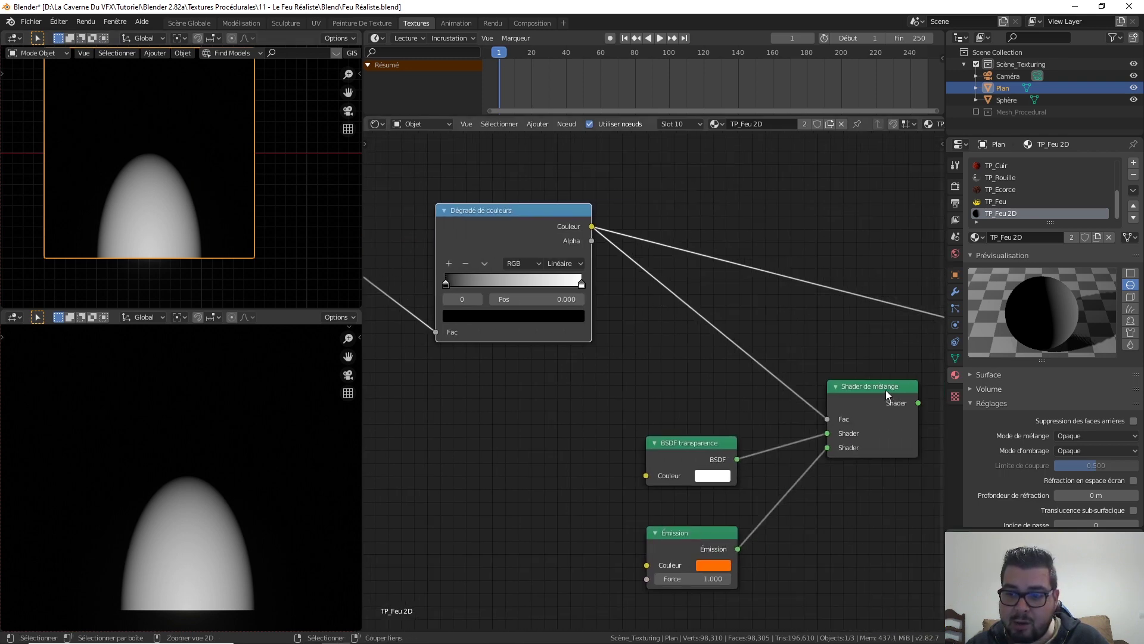
ctrl+shift+click(878, 388)
- Set the material's blend mode (Mode de mélange) to Alpha Clip (Limitation alpha)
middle_drag(890, 344, 827, 338)
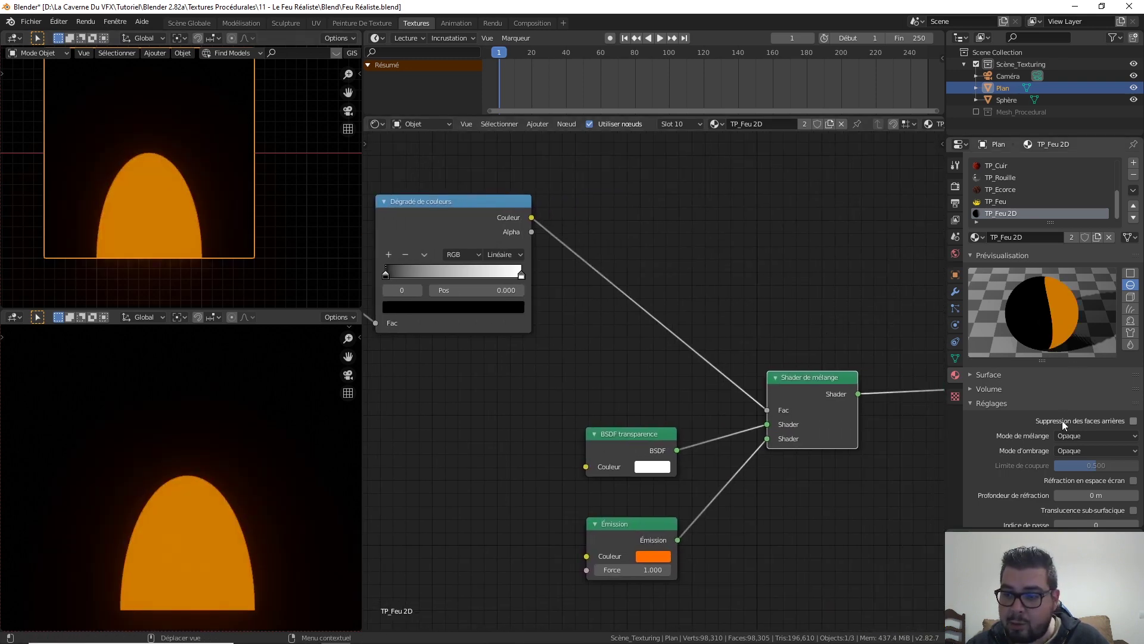
click(1105, 434)
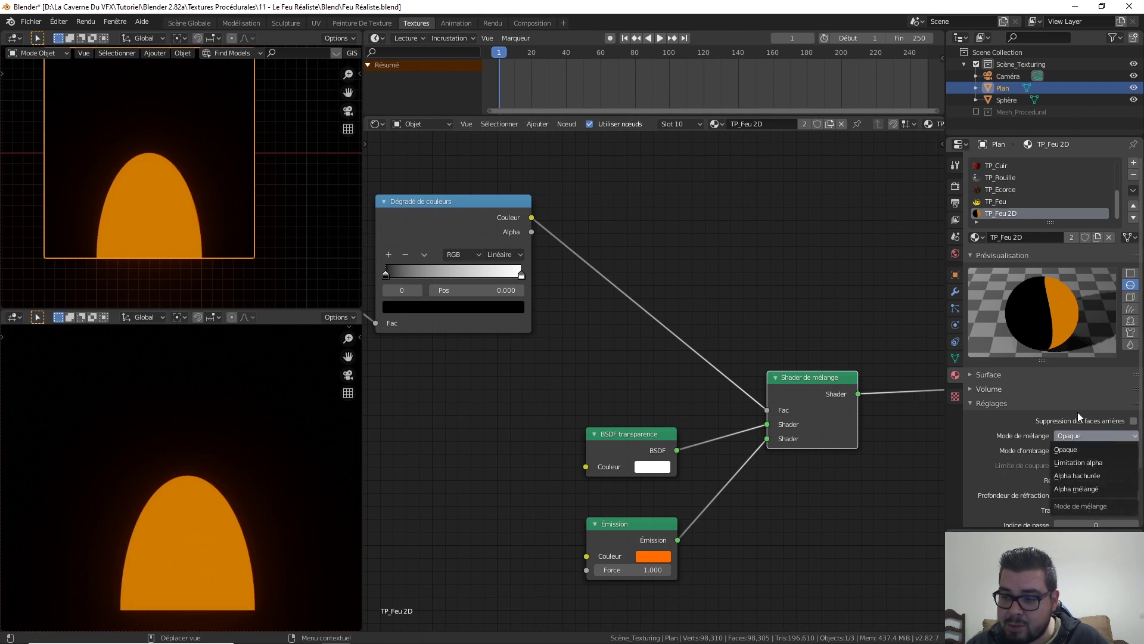
click(1082, 462)
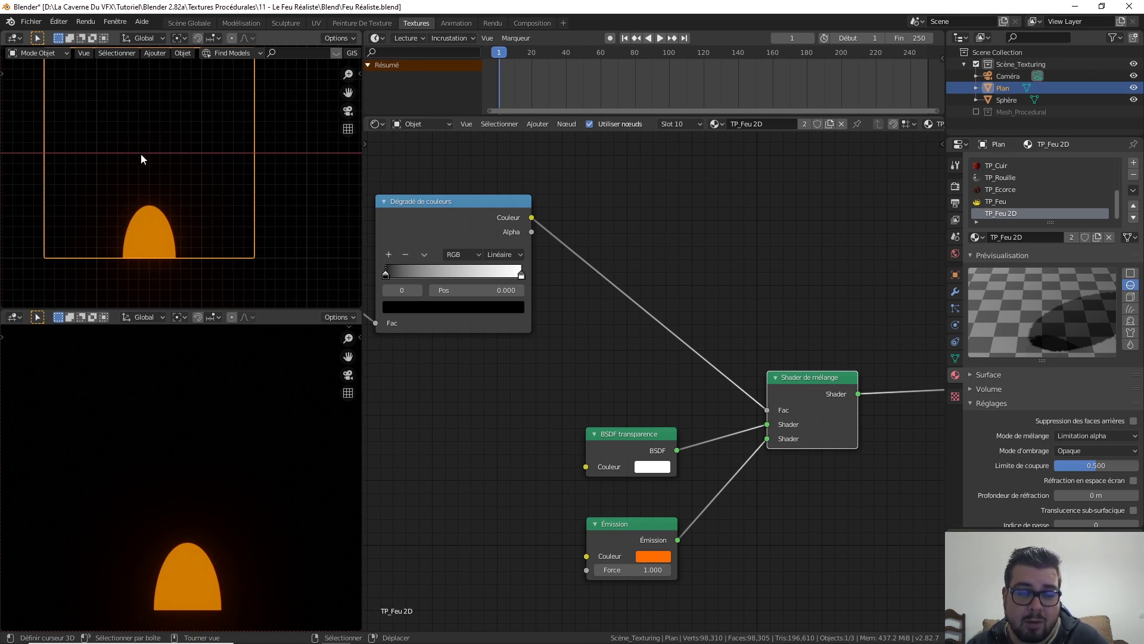
- Set the ColorRamp's white stop position to 0.28
middle_drag(438, 362, 709, 382)
scroll(613, 358, up, 2)
drag(733, 280, 624, 274)
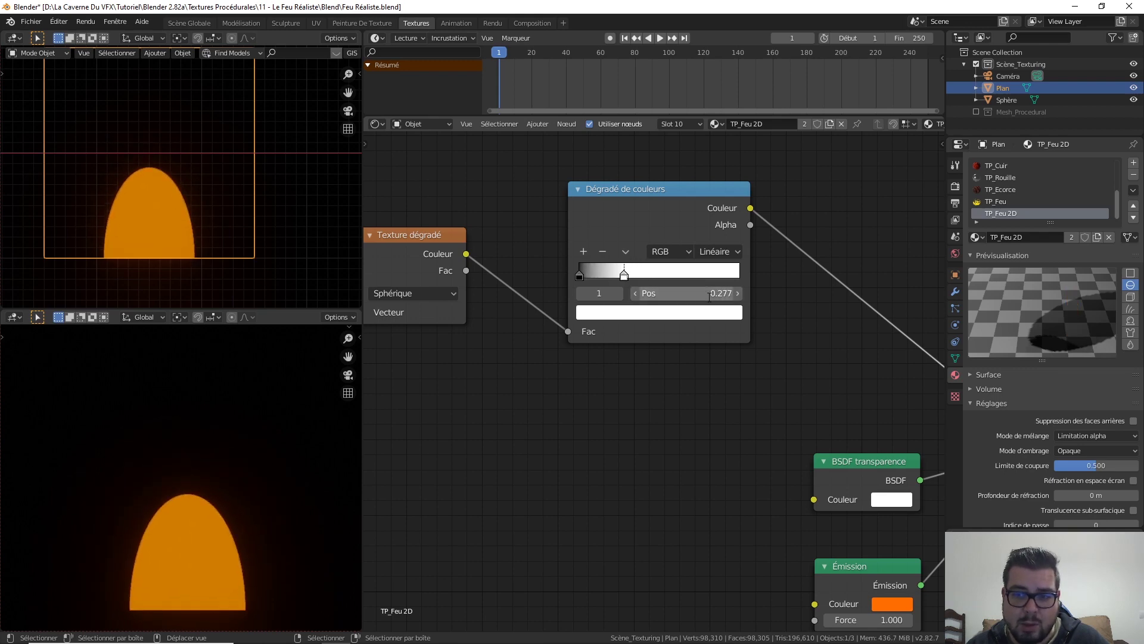
click(702, 295)
text(0.28)
key(Return)
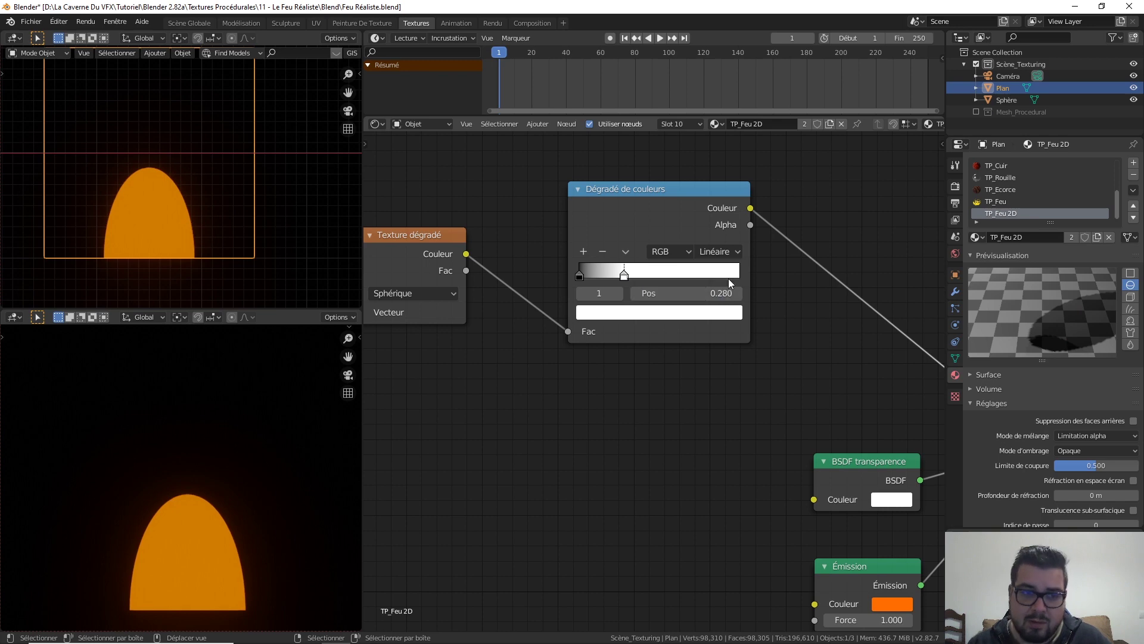
- Add a Noise Texture (Texture bruit) node below the gradient texture
scroll(639, 387, down, 1)
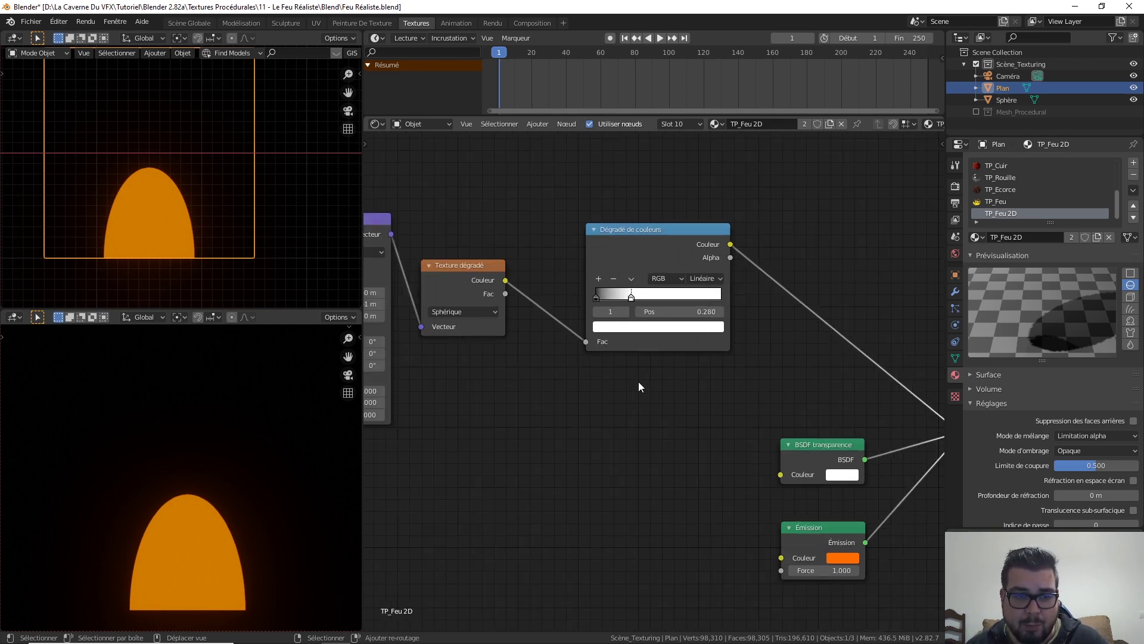
middle_drag(638, 384, 763, 366)
scroll(710, 384, down, 1)
scroll(763, 368, down, 1)
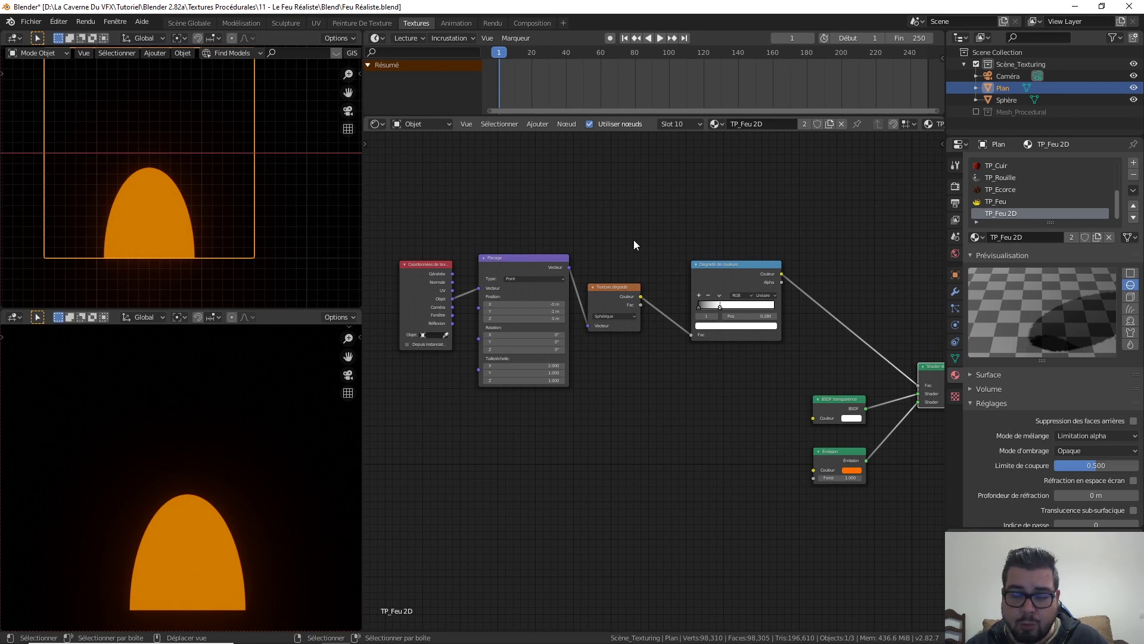
mouse_move(640, 238)
middle_down()
mouse_move(669, 222)
mouse_move(636, 228)
middle_up()
key(shift+a)
mouse_move(647, 337)
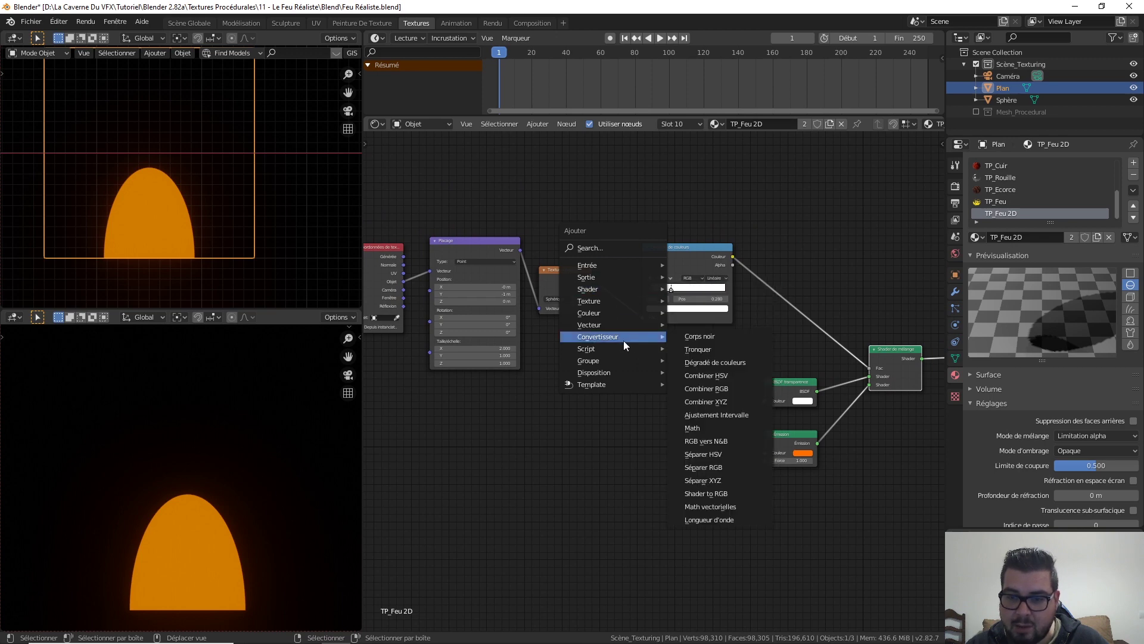
mouse_move(599, 301)
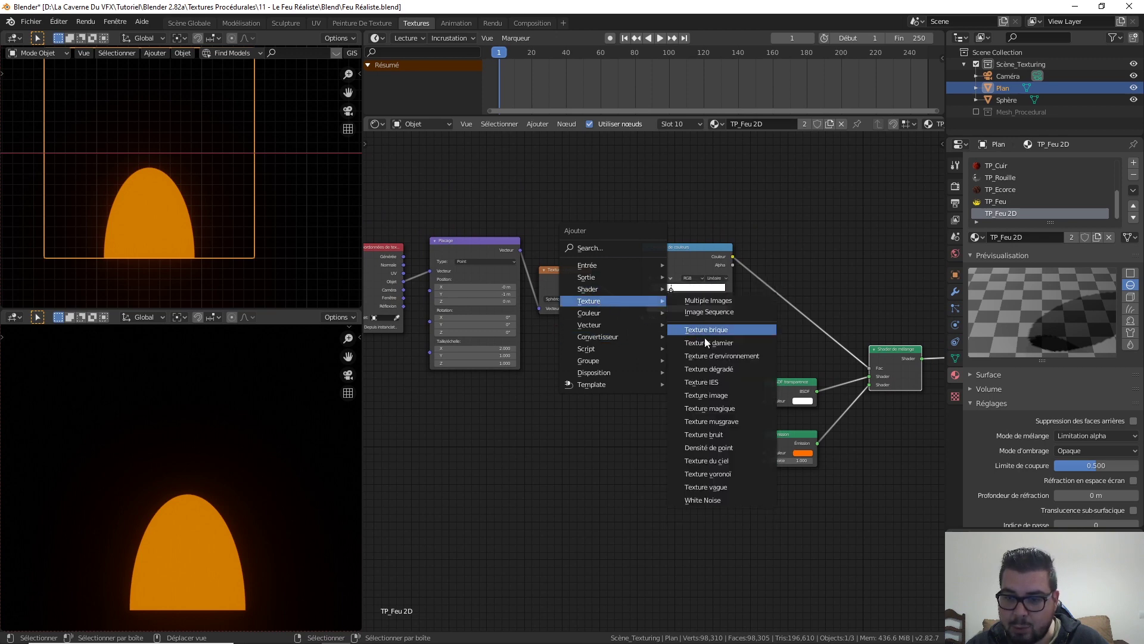
click(716, 437)
click(639, 359)
- Insert a MixRGB (Mélanger RGB) node on the link between the gradient texture and the ColorRamp
key(shift+a)
mouse_move(652, 381)
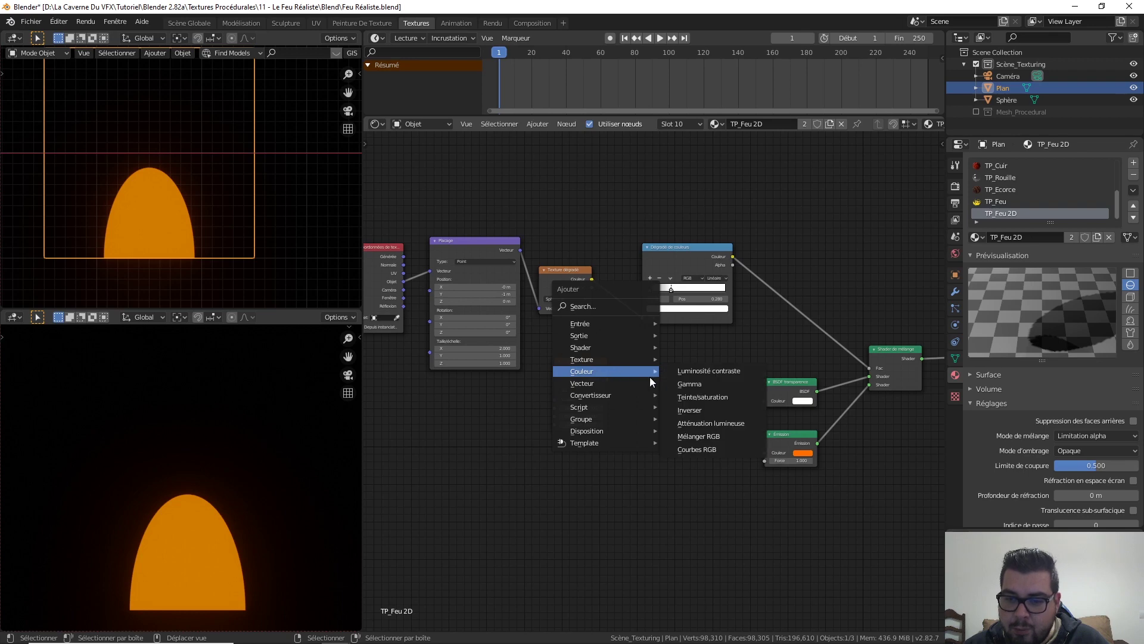
click(700, 437)
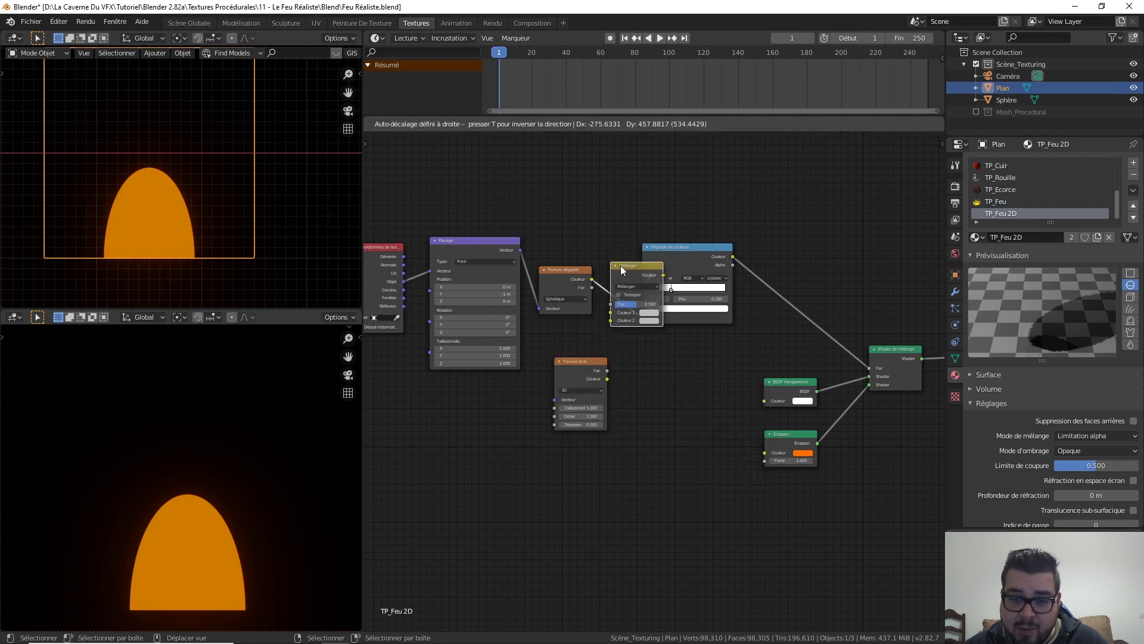
click(632, 266)
- Connect the noise texture's Fac output to the MixRGB node's Couleur 2 input
drag(607, 370, 624, 322)
drag(623, 366, 623, 365)
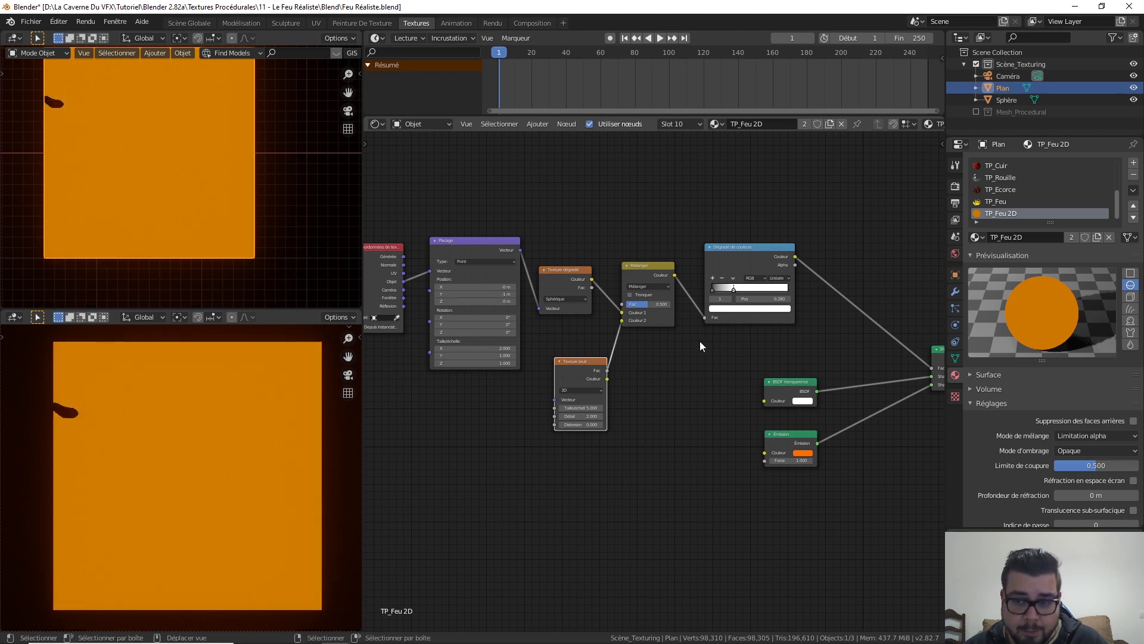
middle_drag(700, 340, 680, 350)
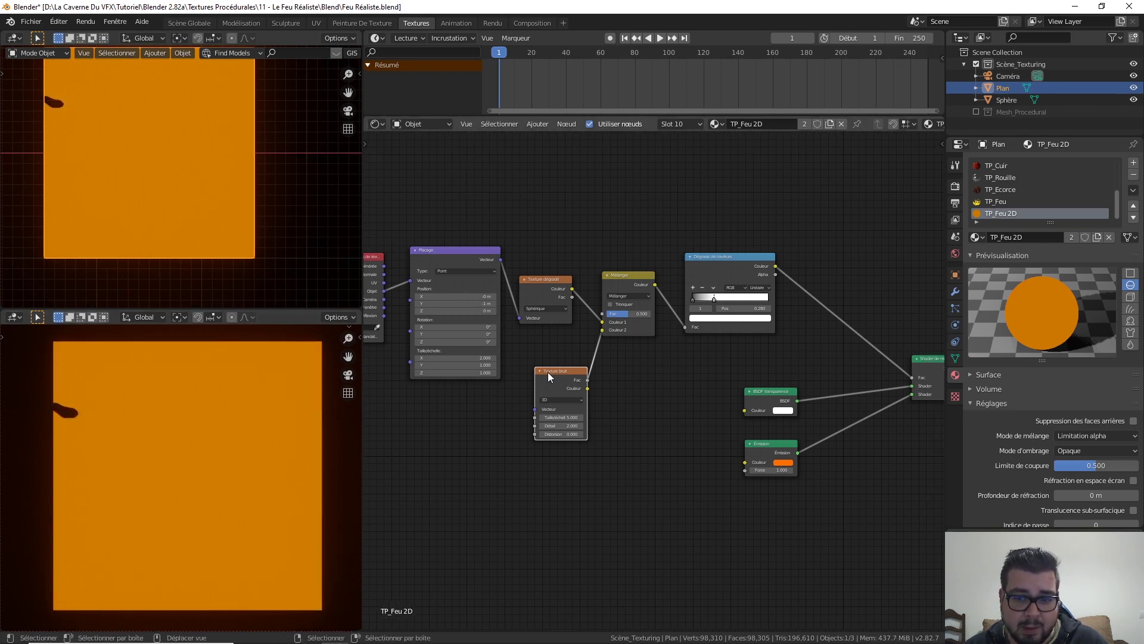
- Move the noise texture node up so it sits directly under the gradient texture node
drag(548, 371, 535, 347)
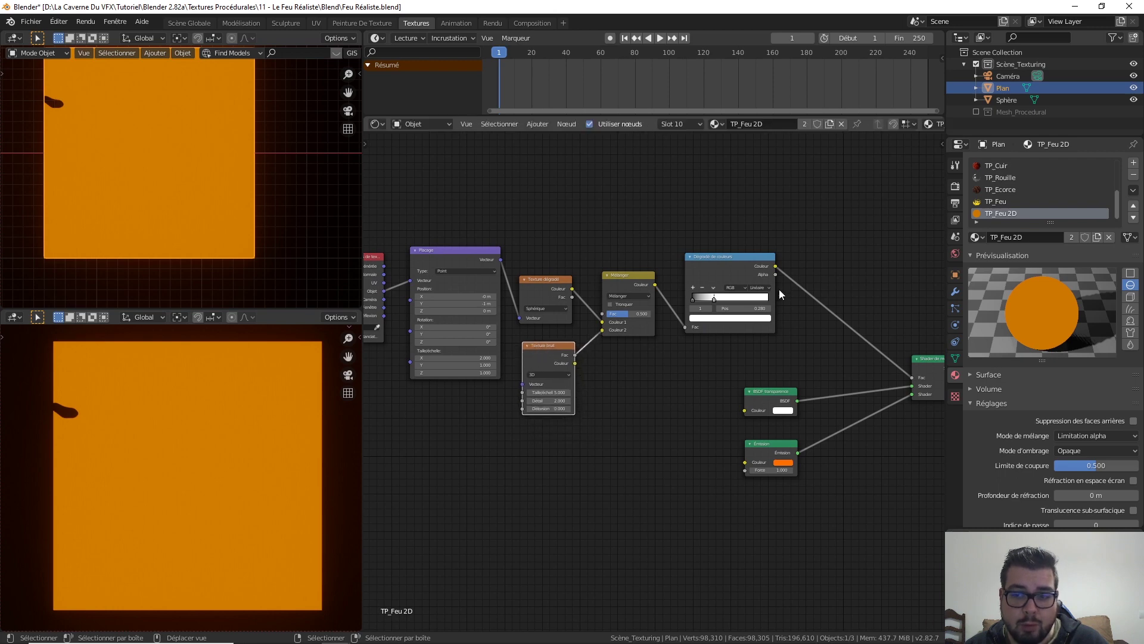
ctrl+scroll(786, 345, down, 2)
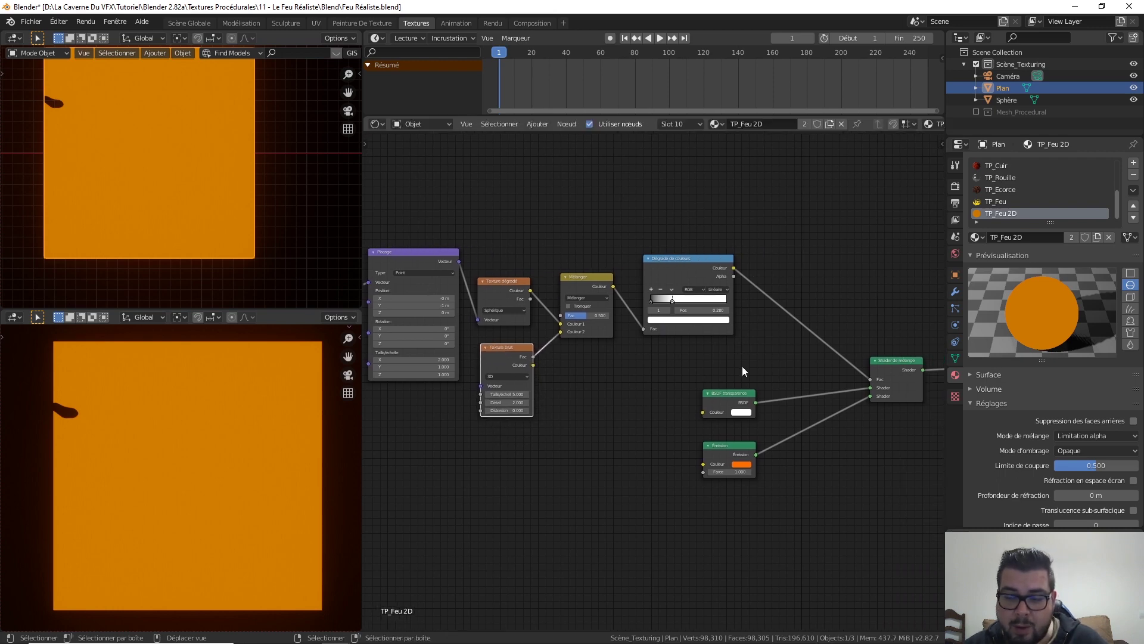
scroll(650, 385, up, 3)
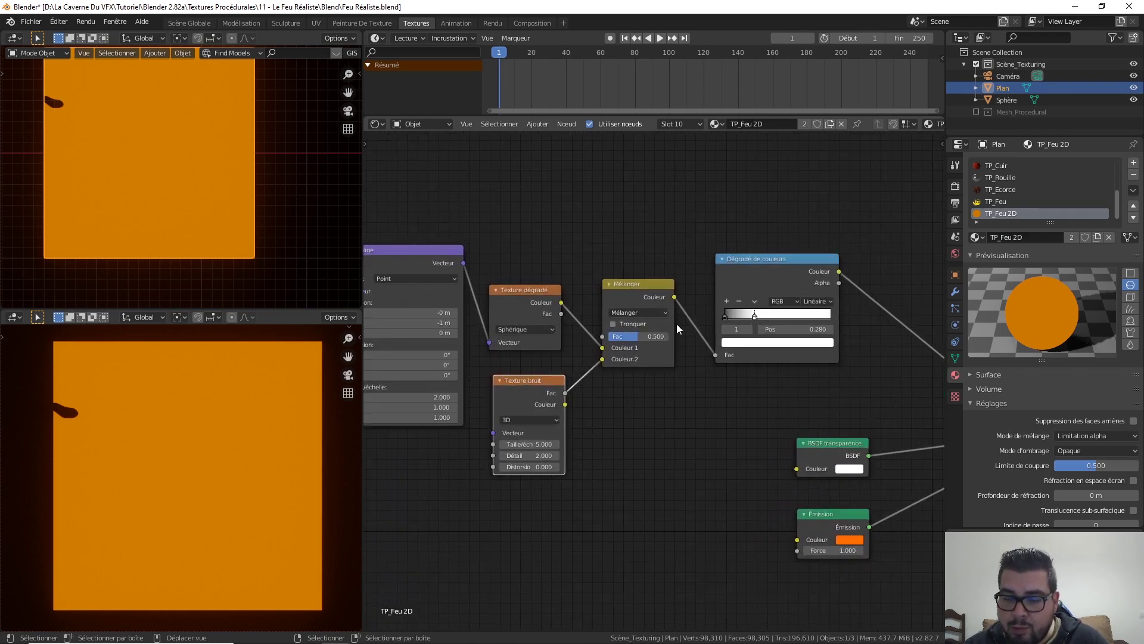
ctrl+scroll(774, 354, down, 4)
scroll(670, 360, up, 1)
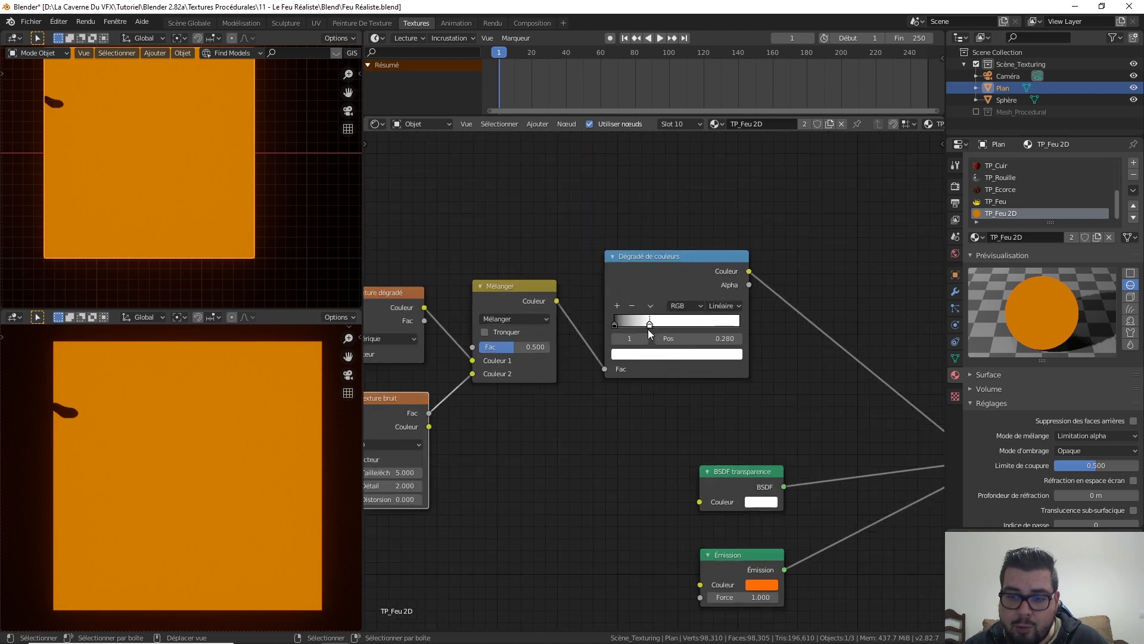
- Preview the ColorRamp's output on the plane and set its interpolation to Constante
ctrl+shift+click(687, 260)
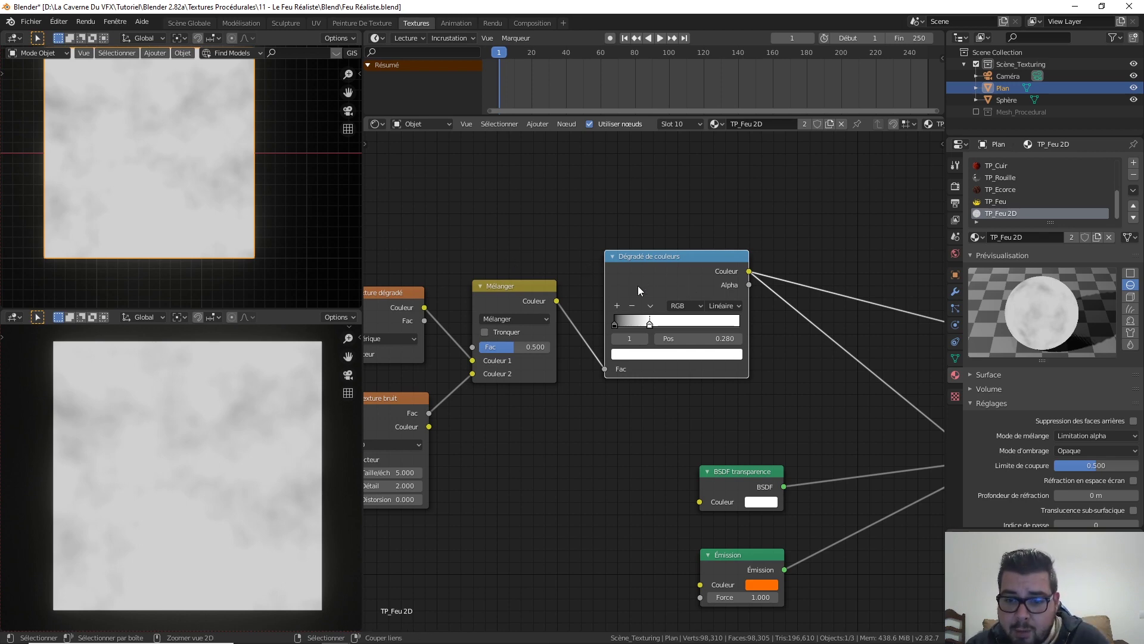
click(731, 307)
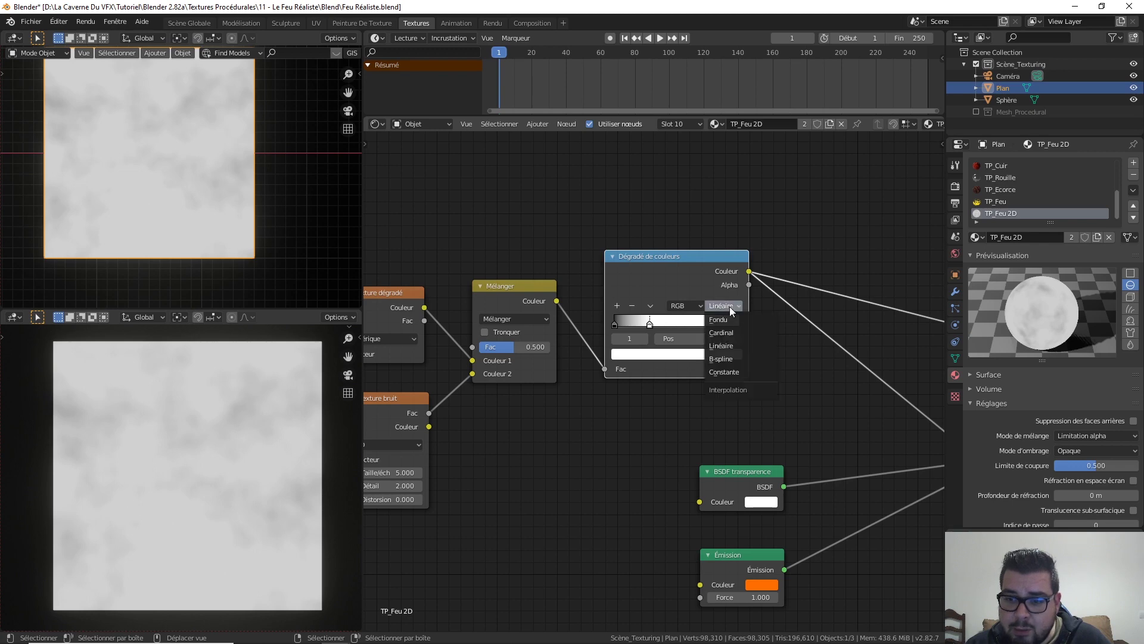
click(732, 370)
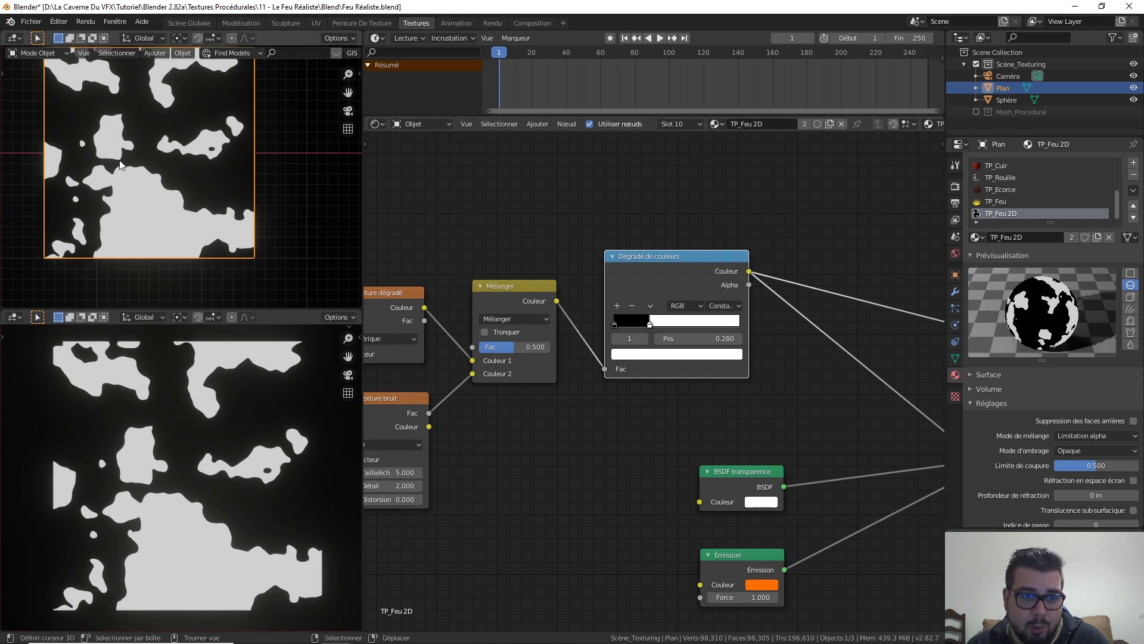
- Send the mix shader (Shader de mélange) back to the material output in place of the ColorRamp preview
scroll(881, 315, down, 5)
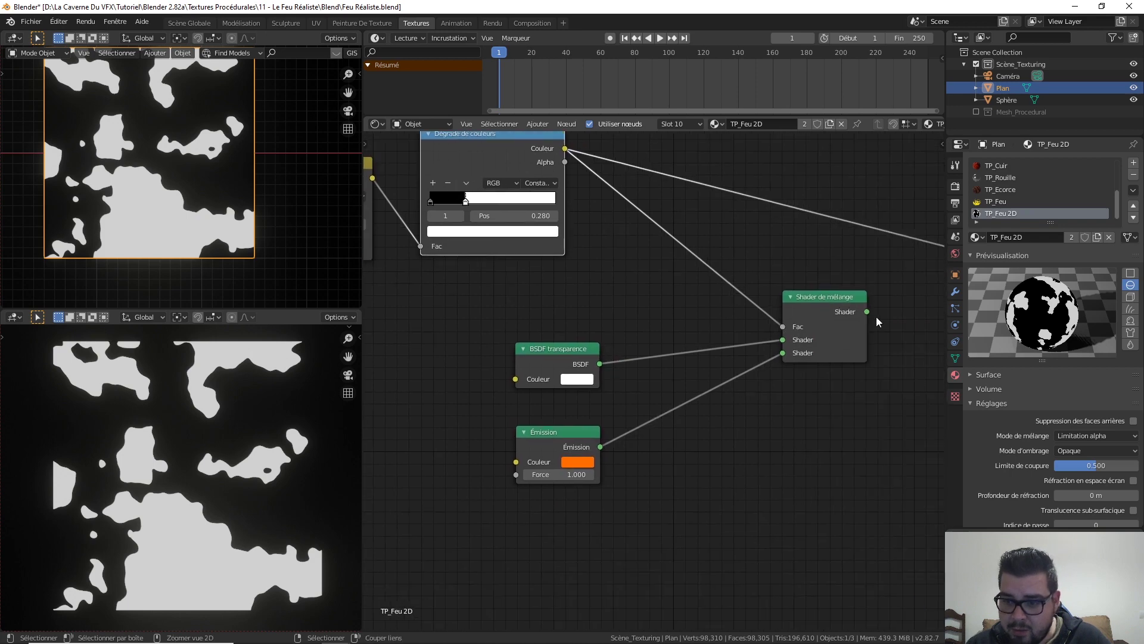
ctrl+shift+click(832, 300)
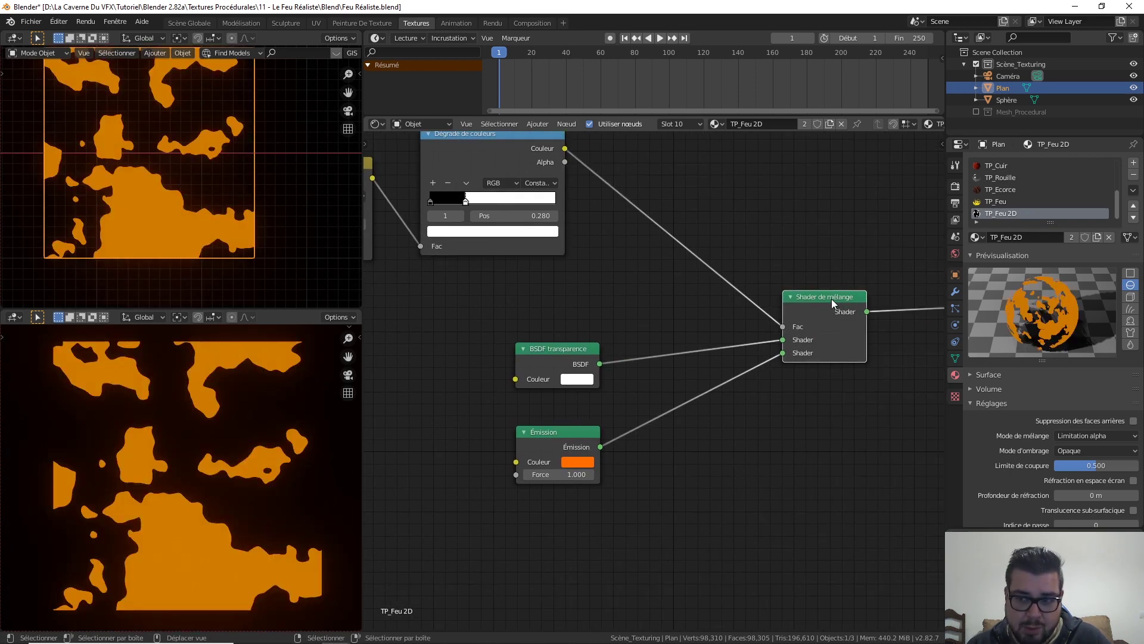
- Set the Fac of the MixRGB node blending the gradient and noise textures to 0.28
middle_drag(456, 302, 556, 320)
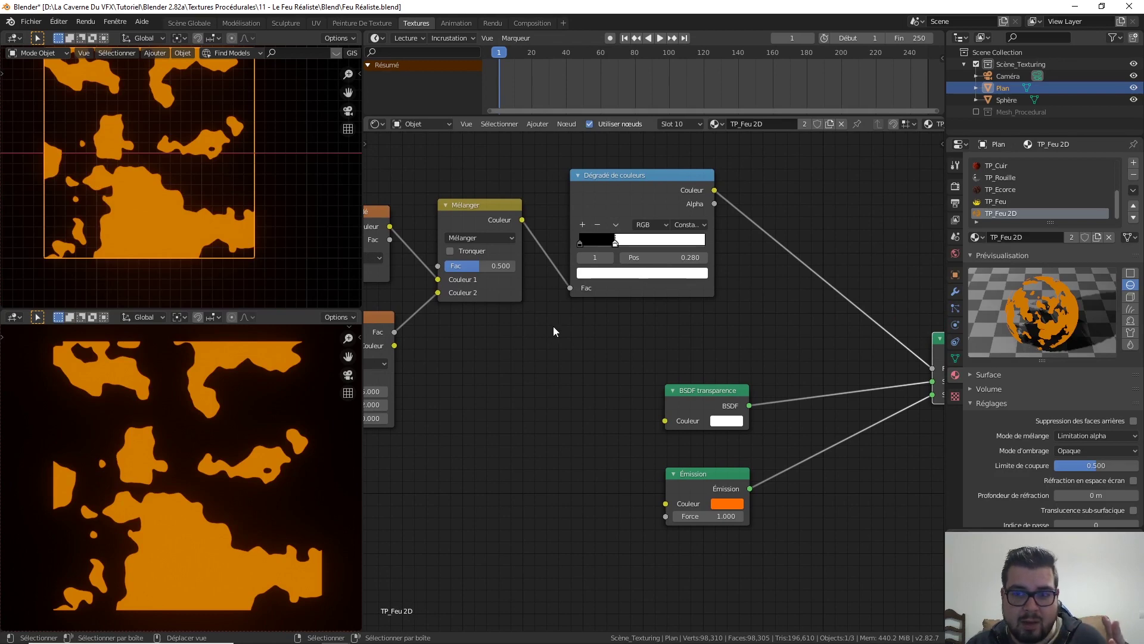
scroll(545, 335, down, 1)
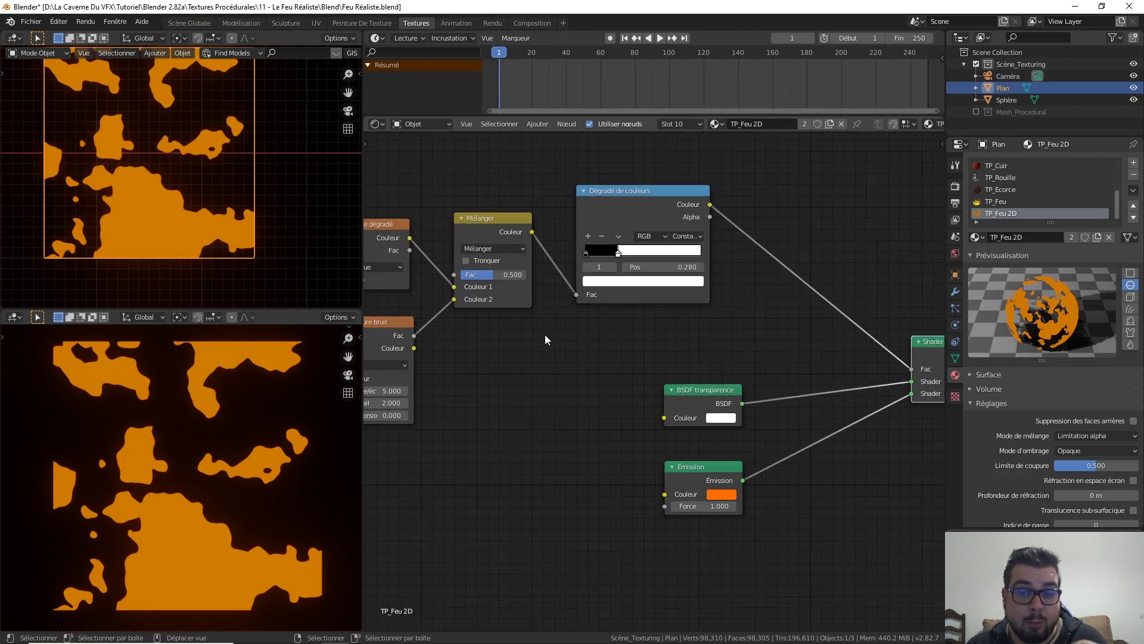
middle_drag(545, 335, 615, 336)
middle_drag(416, 281, 523, 282)
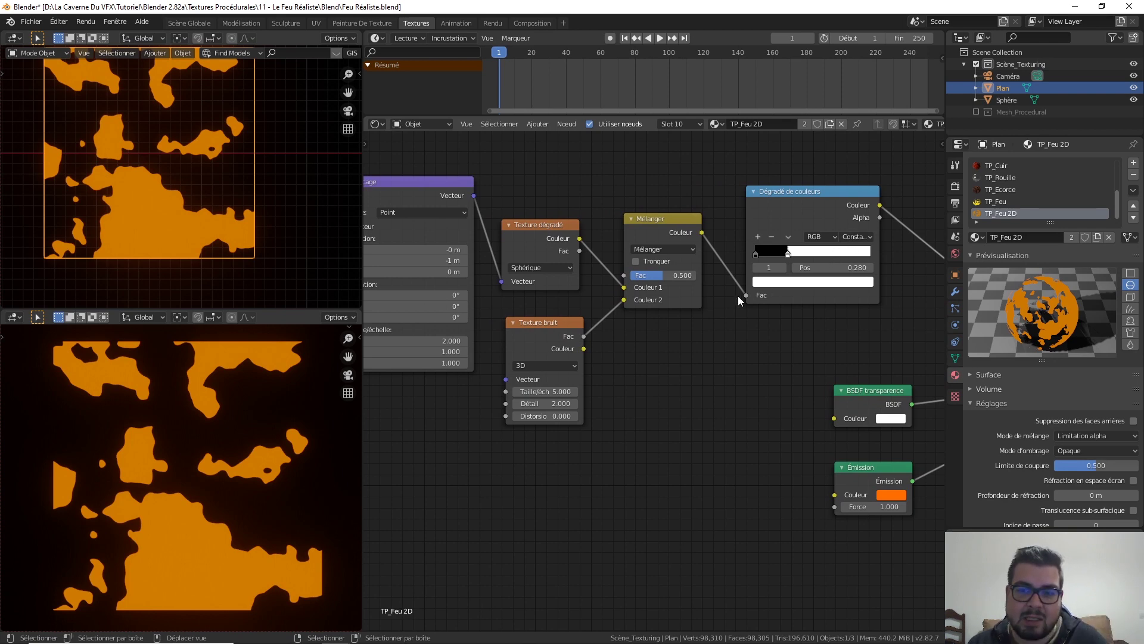
scroll(653, 334, up, 1)
middle_drag(477, 291, 660, 261)
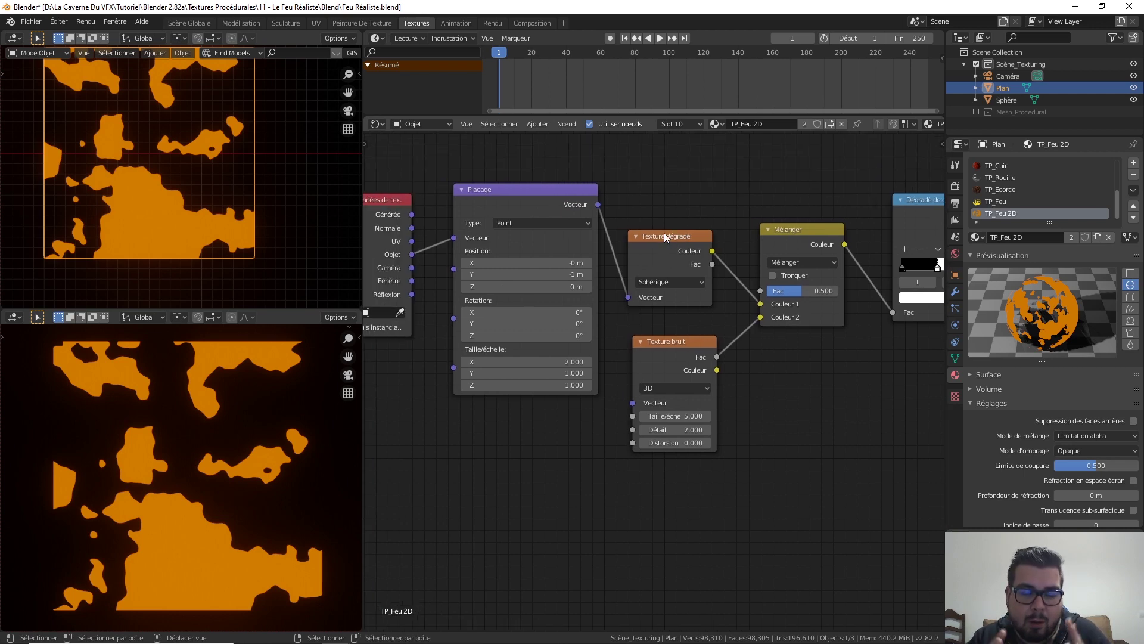
scroll(792, 262, up, 1)
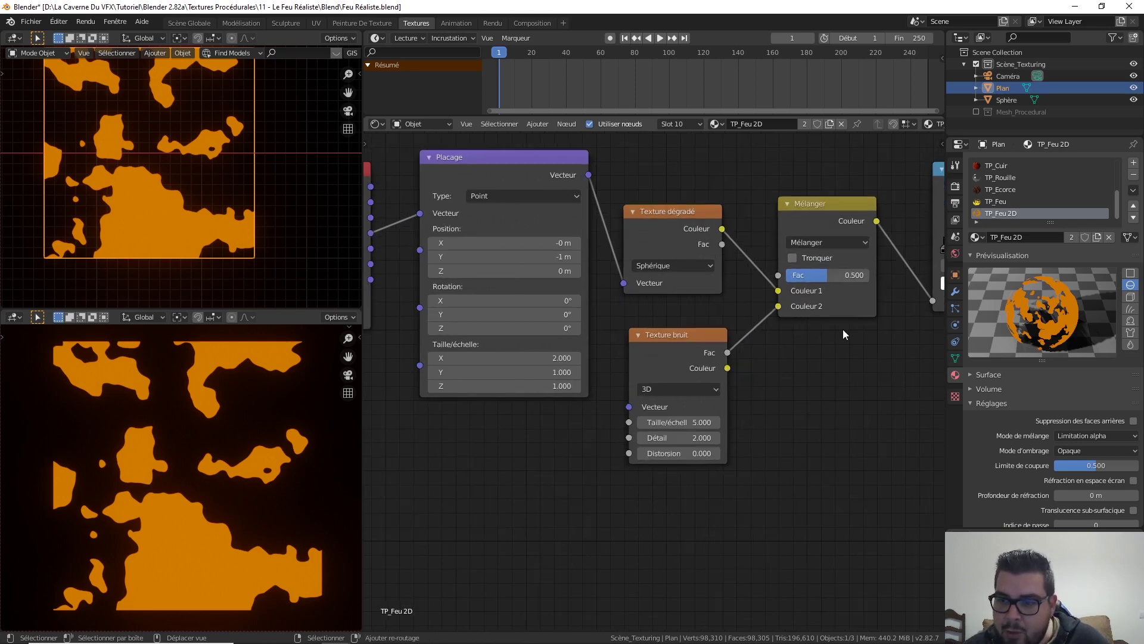
middle_drag(849, 271, 713, 264)
click(694, 295)
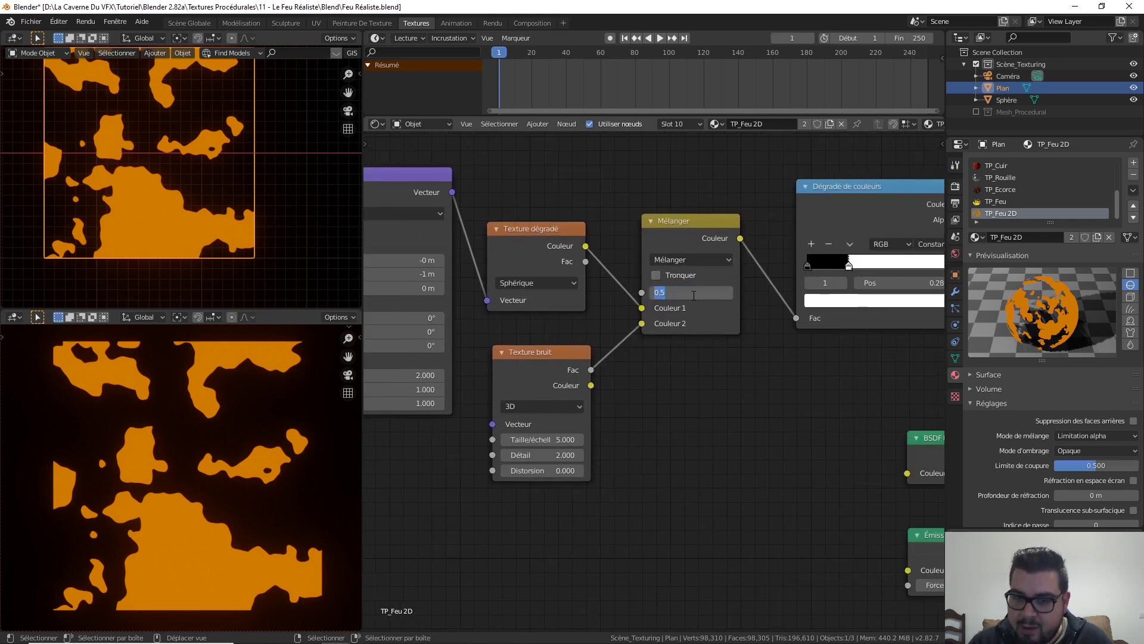
text(0)
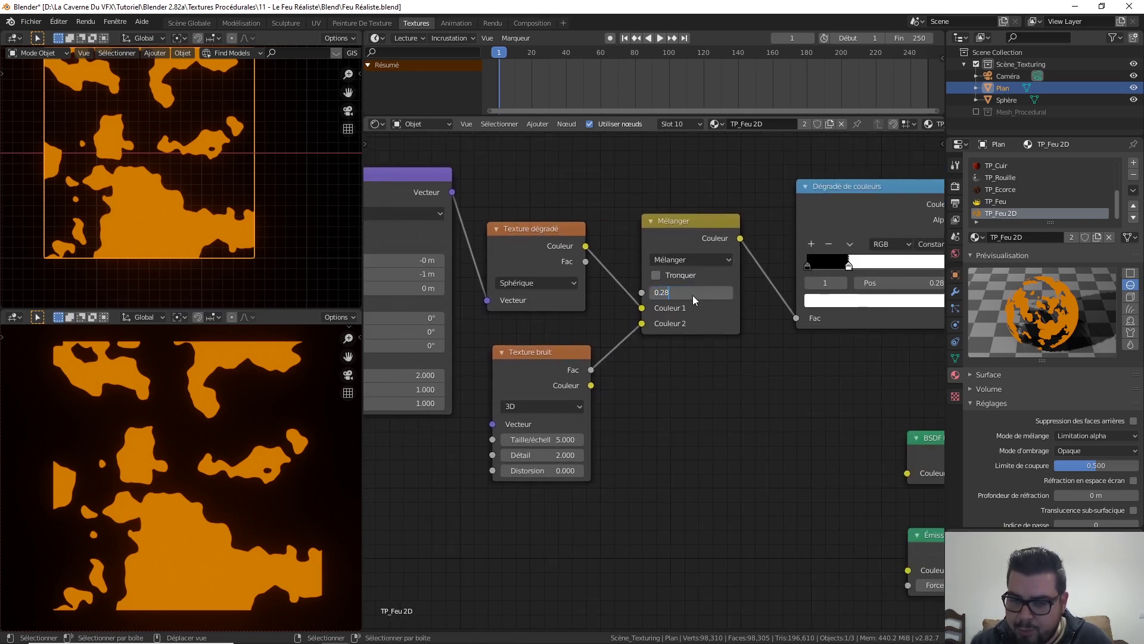
text(.28)
key(Return)
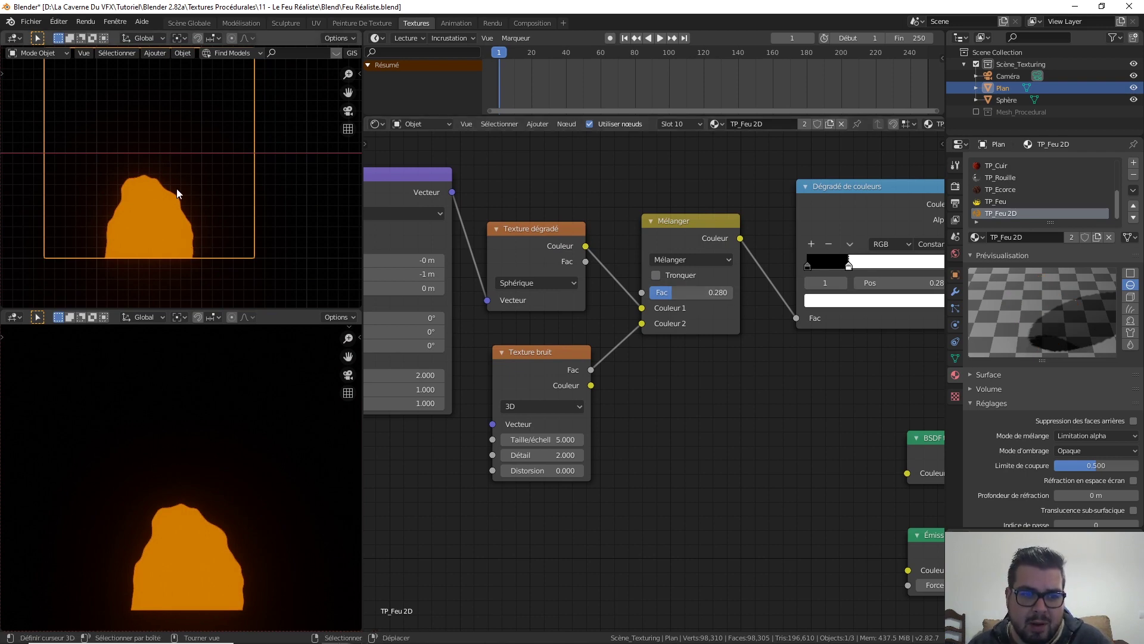
- Set the MixRGB node's Fac to 0.38
middle_drag(705, 291, 725, 299)
click(721, 299)
text(0)
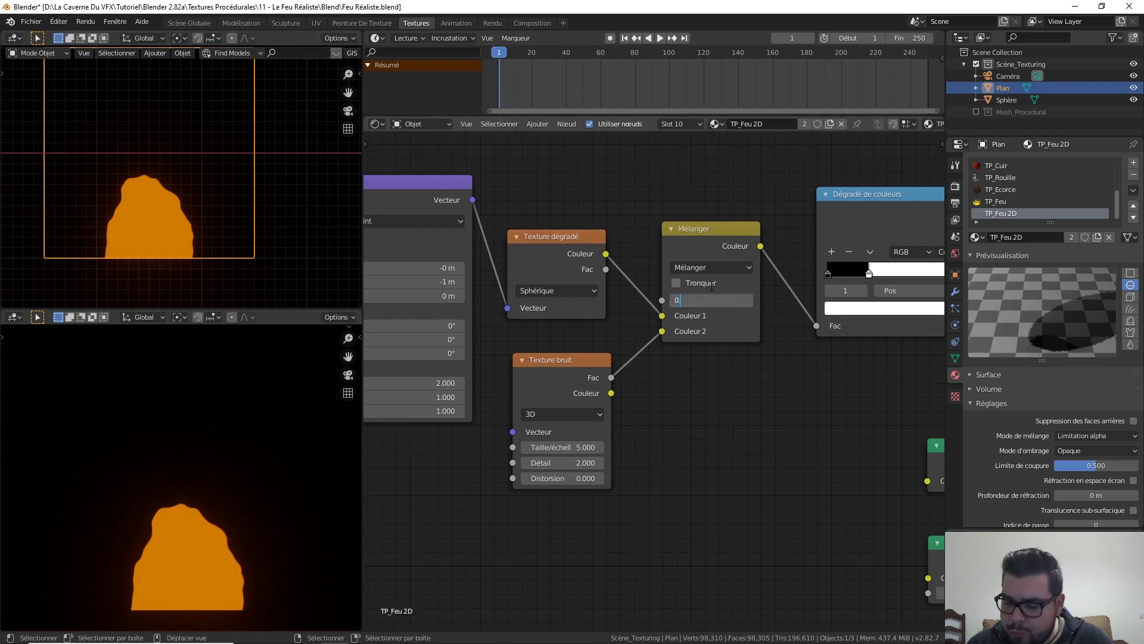
text(.38)
key(Return)
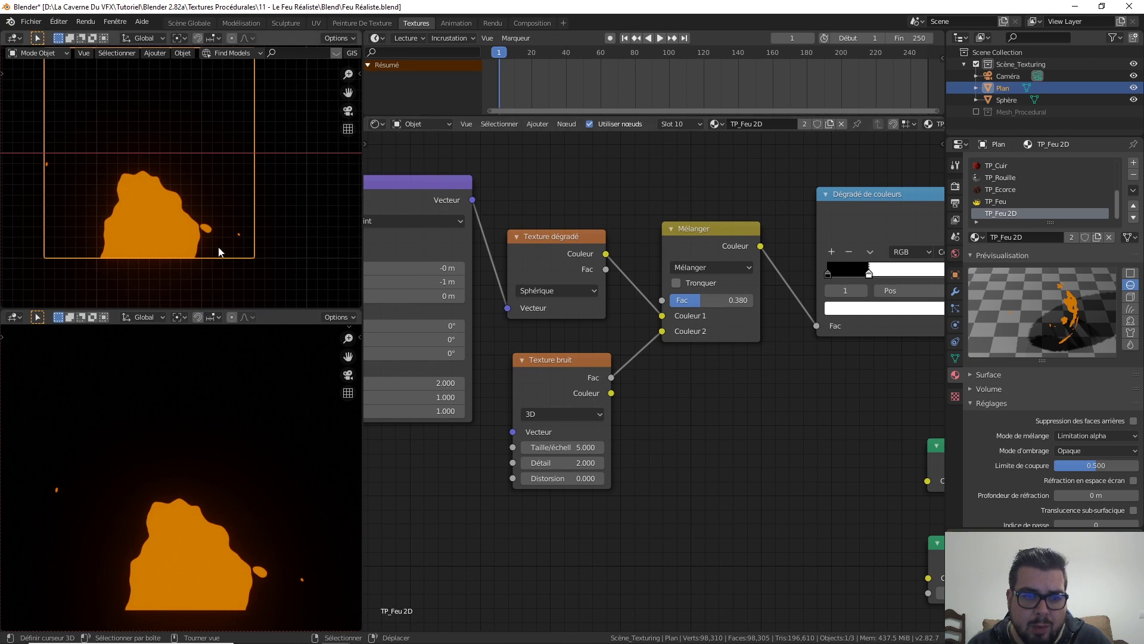
- Add a Voronoi Texture (Texture voronoï) node in the empty area below the texture coordinate and mapping nodes
middle_drag(799, 367, 781, 394)
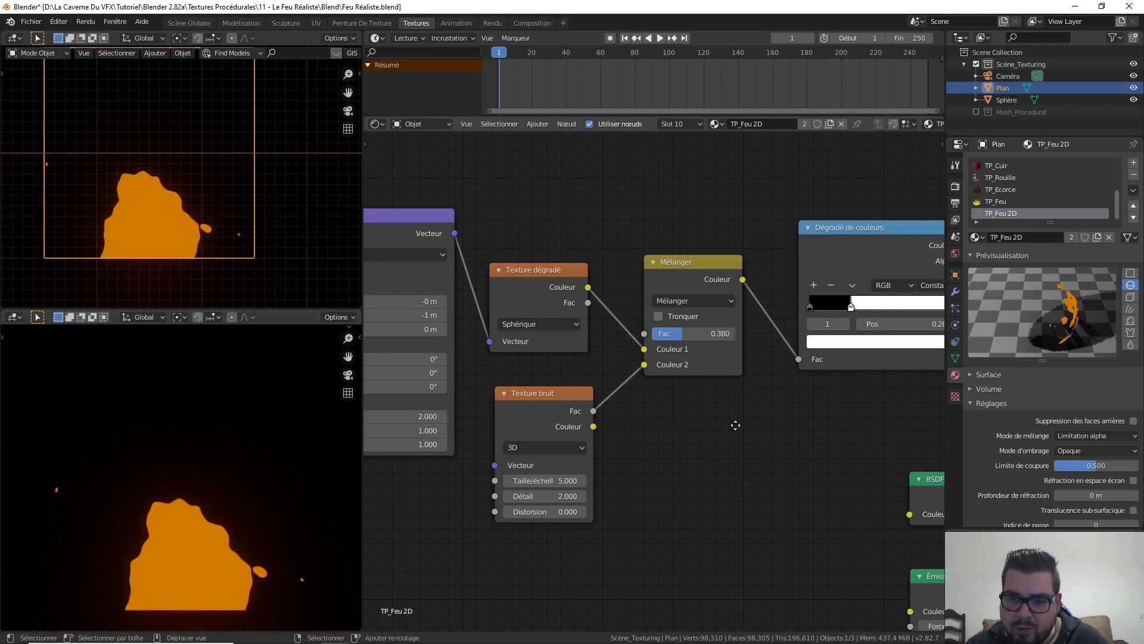
scroll(734, 423, down, 3)
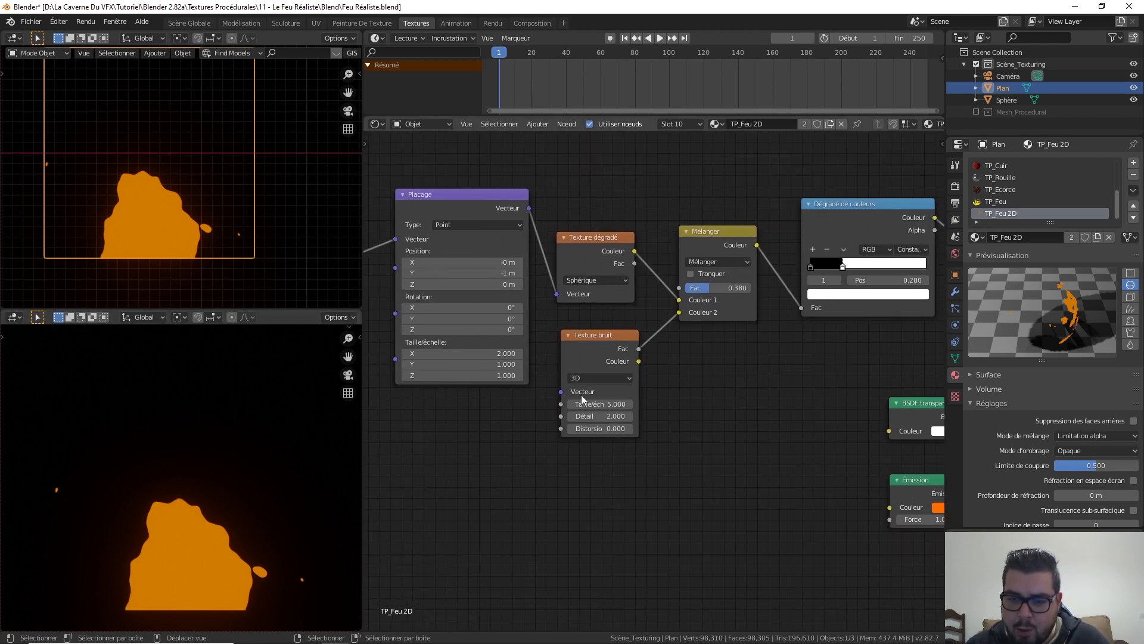
scroll(743, 406, down, 3)
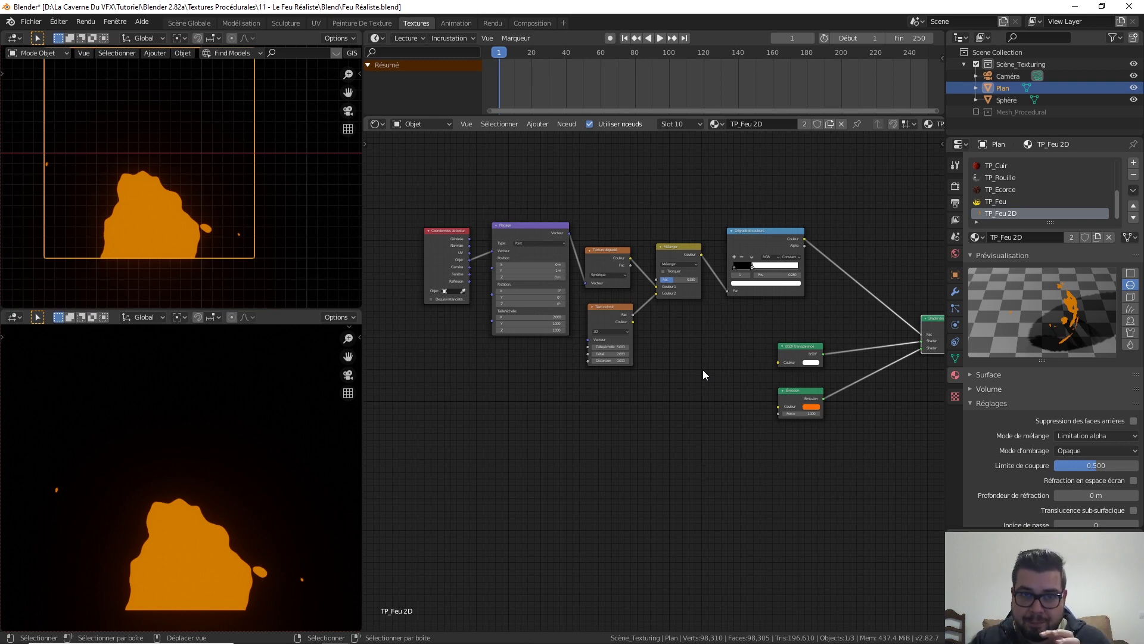
middle_drag(721, 318, 519, 381)
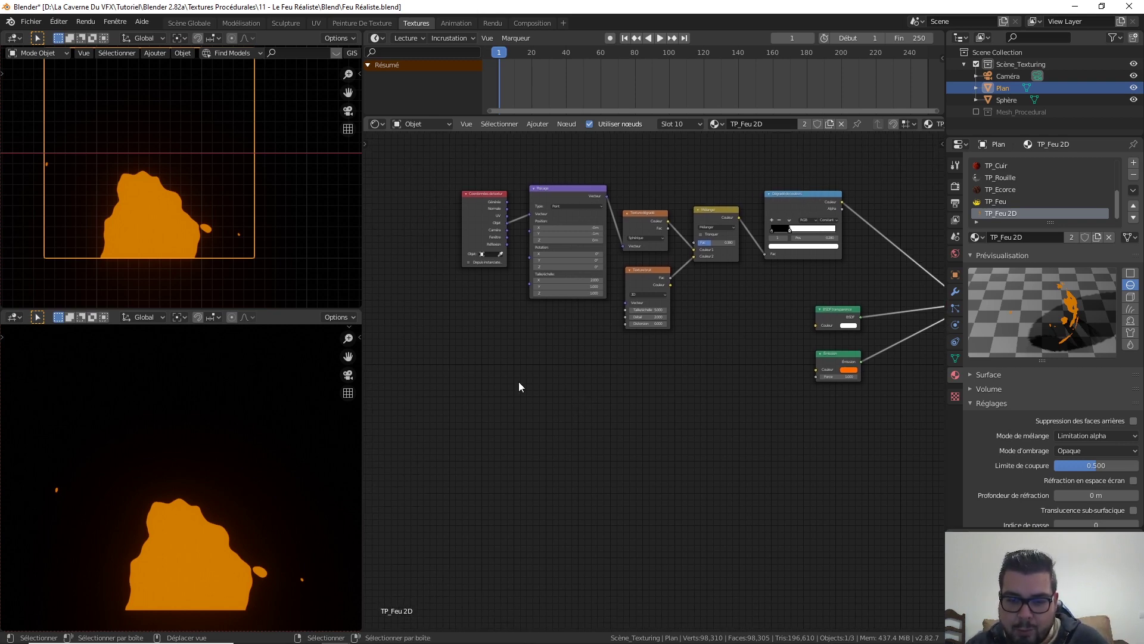
key(shift+a)
mouse_move(474, 367)
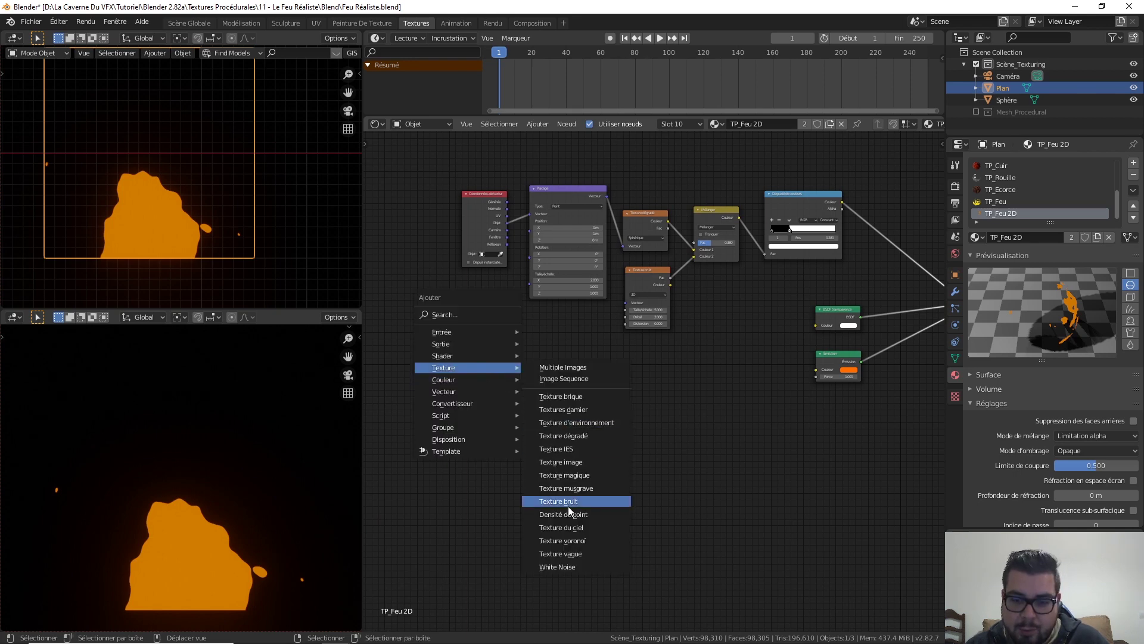
click(573, 539)
click(480, 347)
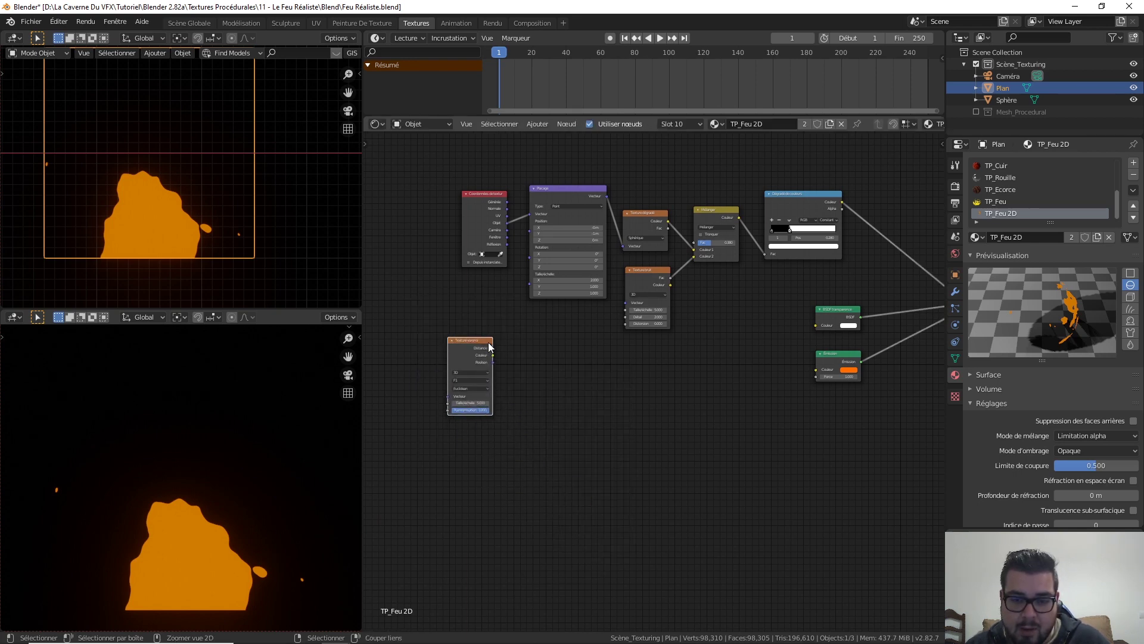
- Preview the Voronoi texture's Distance output on the plane and set its scale to 7.5
ctrl+shift+click(480, 348)
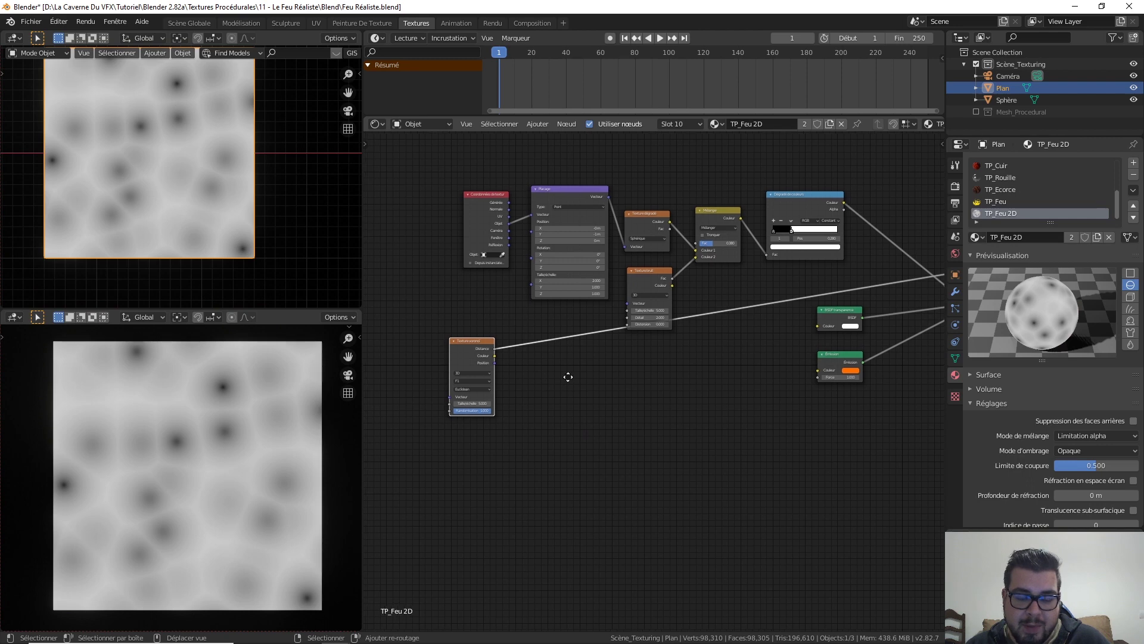
middle_drag(567, 379, 580, 397)
scroll(211, 194, down, 1)
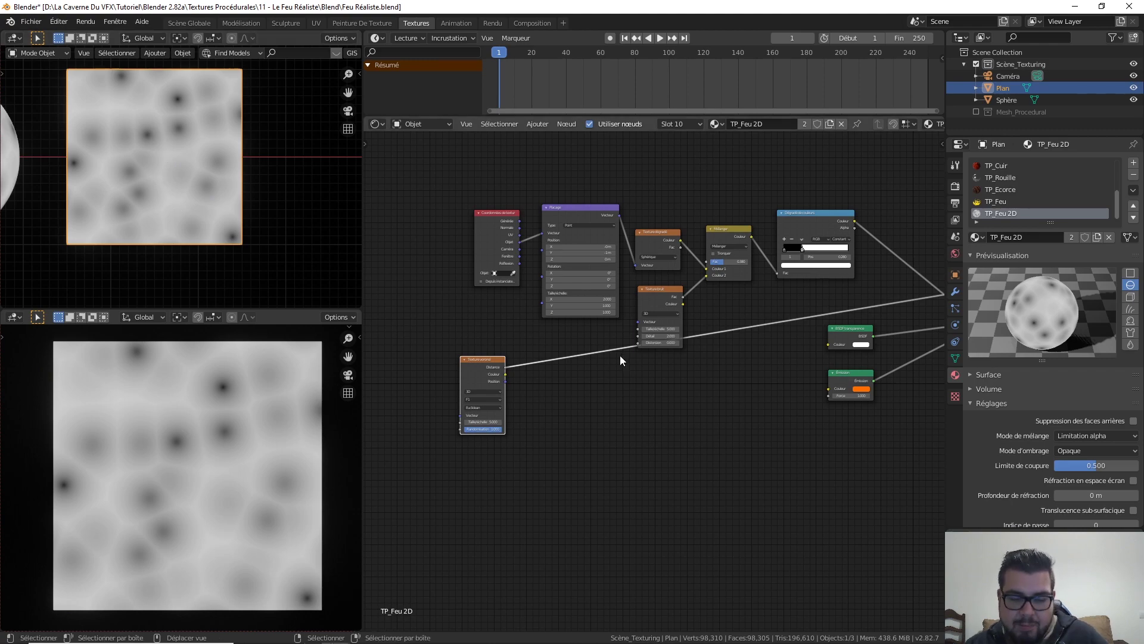
scroll(540, 334, up, 2)
middle_drag(524, 378, 606, 324)
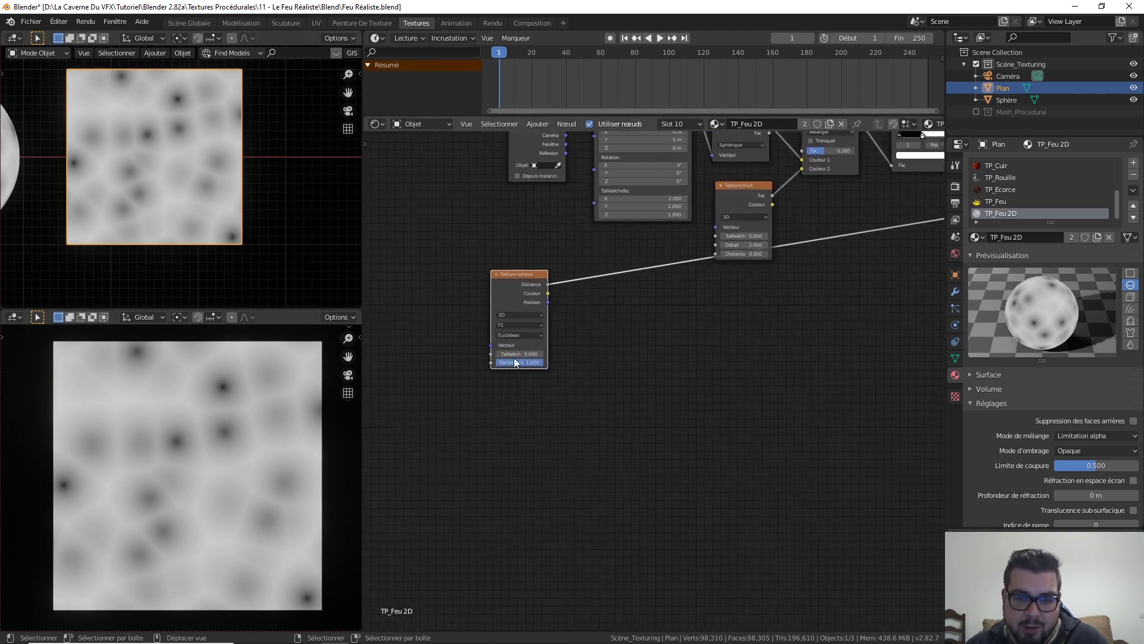
click(520, 354)
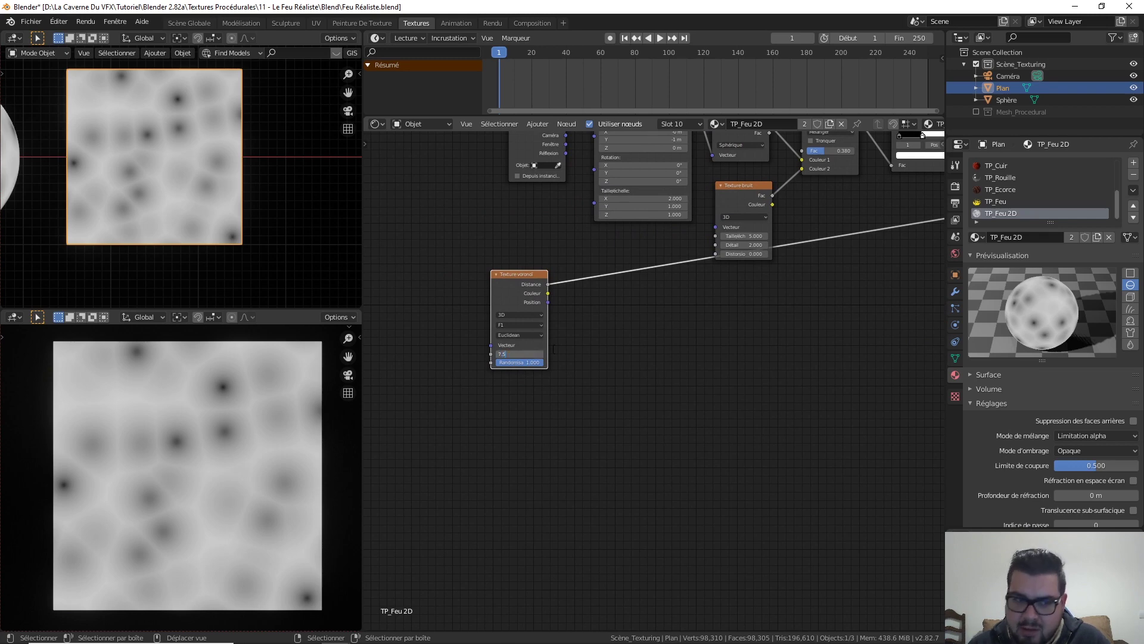
text(7.5)
key(Return)
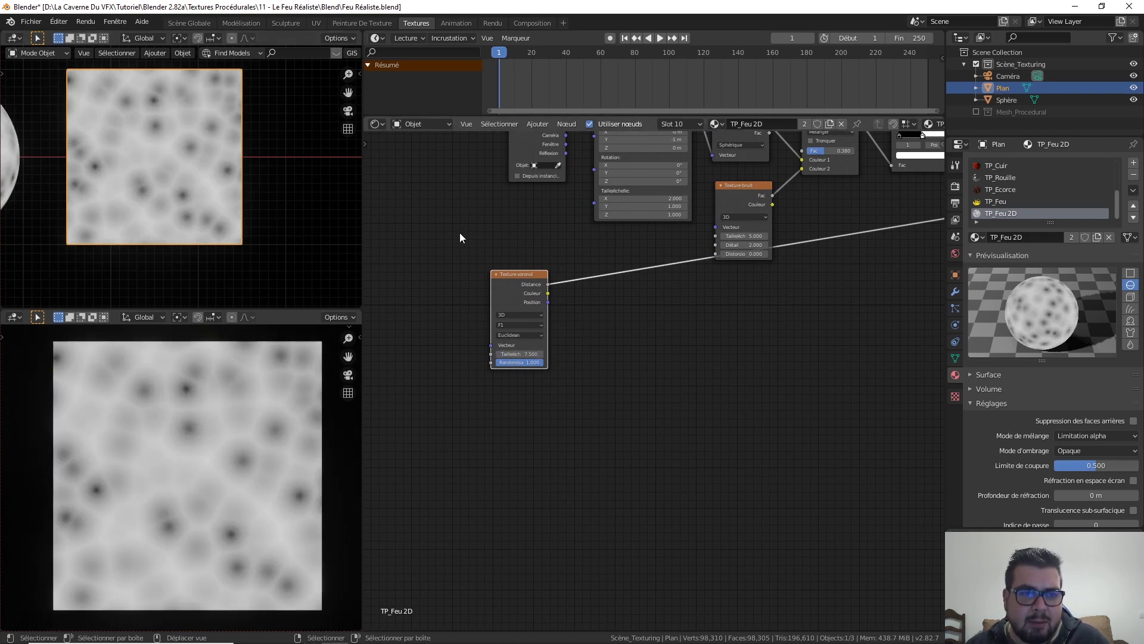
- Add a Texture Coordinate (Coordonnées de texture) node in the empty area directly below the Voronoi texture node
middle_drag(603, 337, 570, 294)
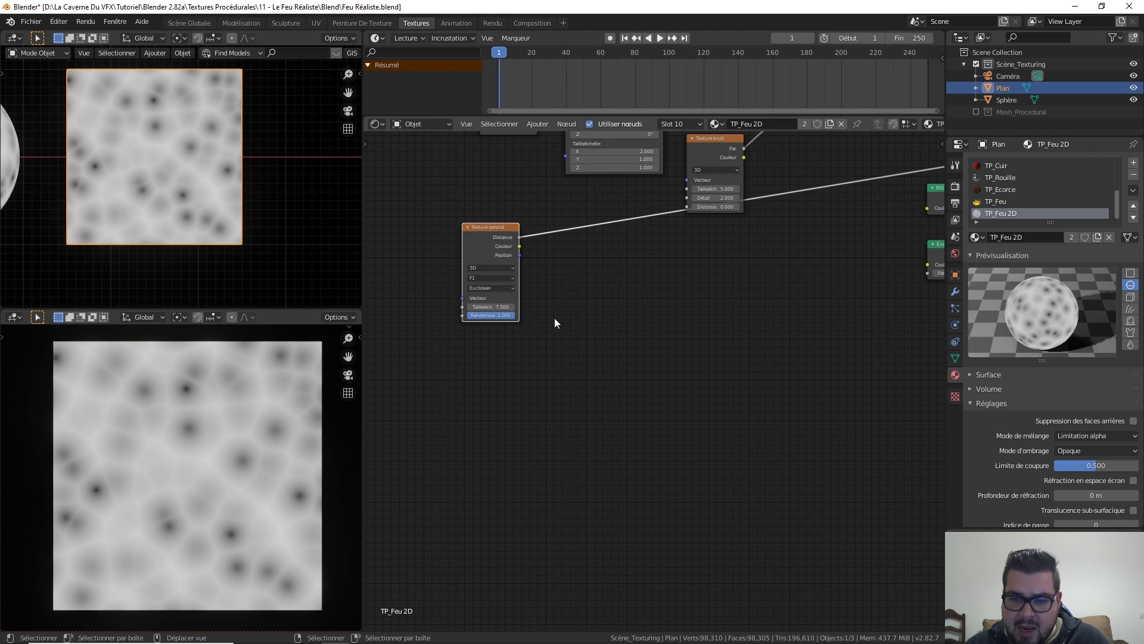
key(shift+a)
mouse_move(559, 290)
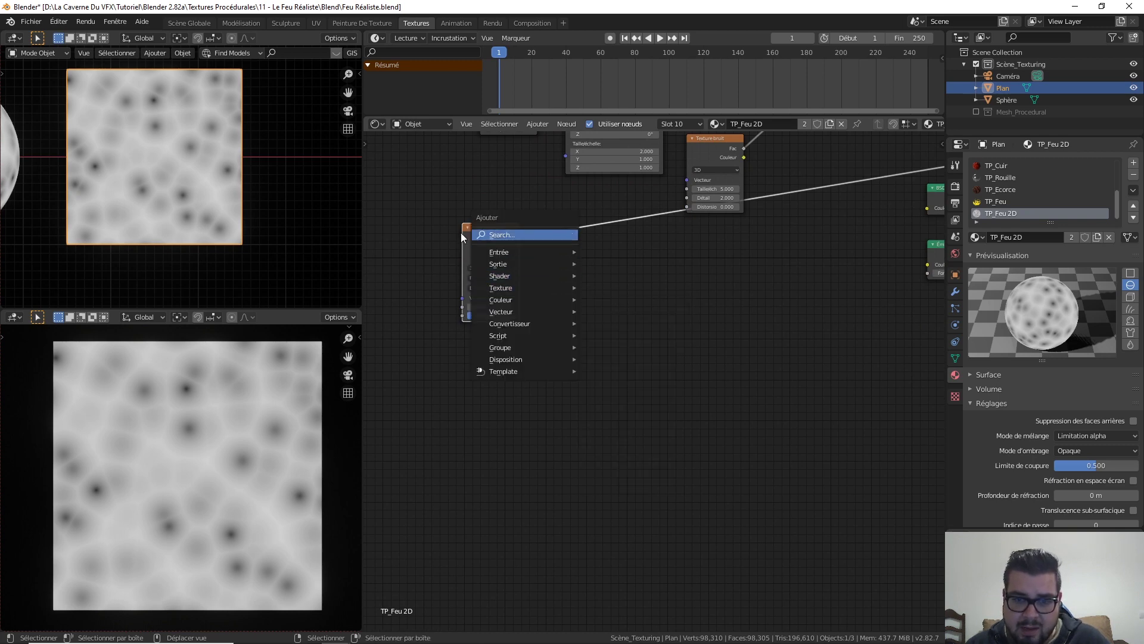
mouse_move(535, 326)
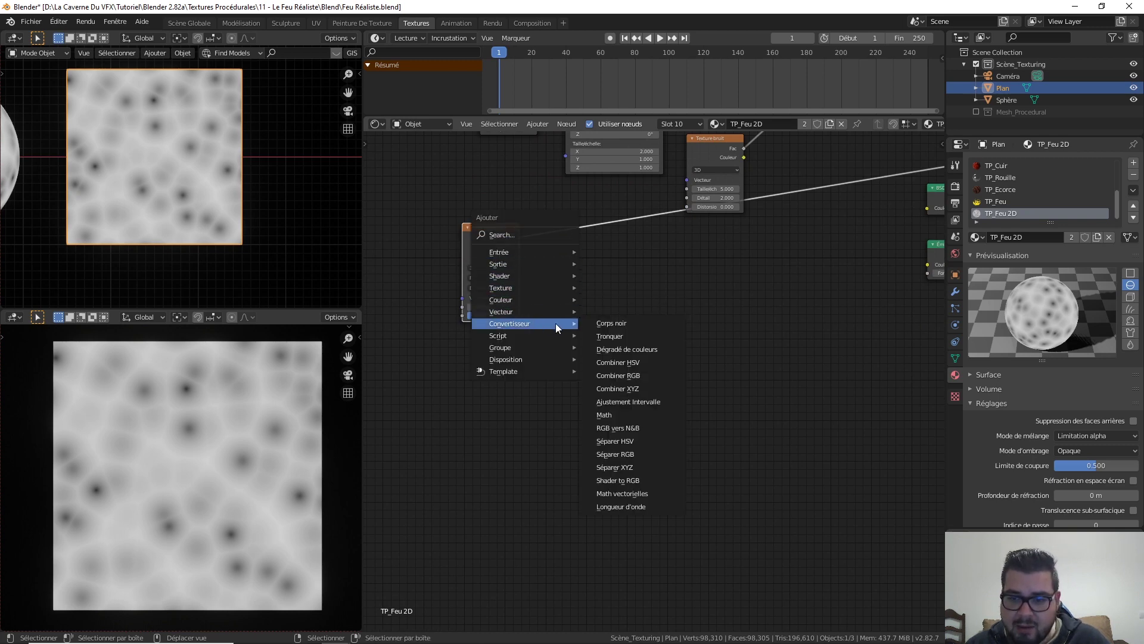
mouse_move(517, 255)
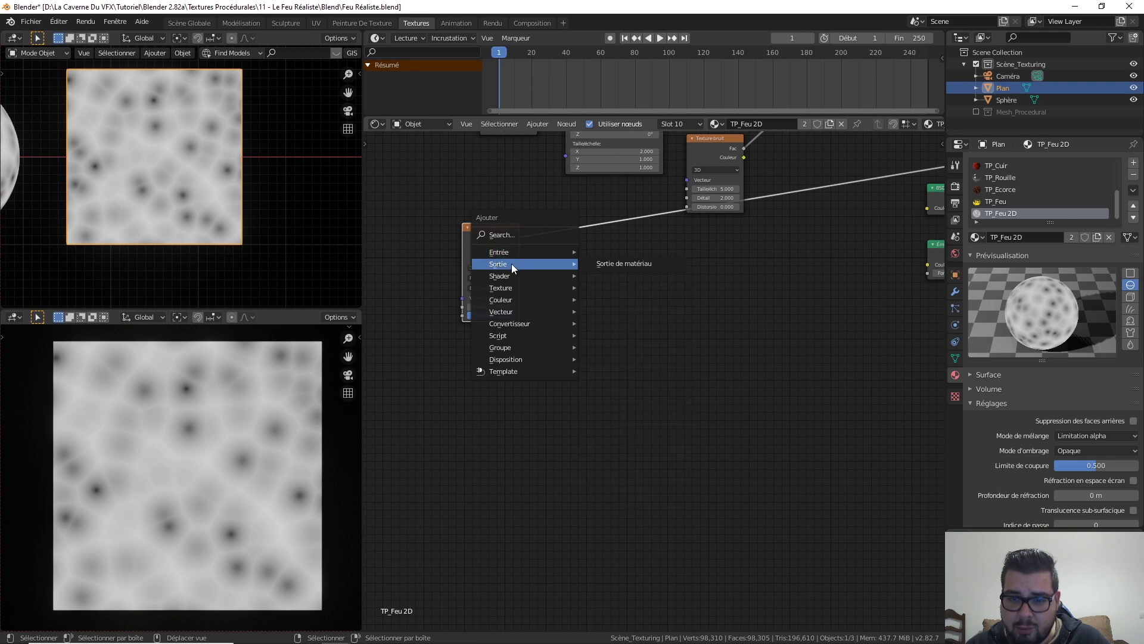
click(647, 438)
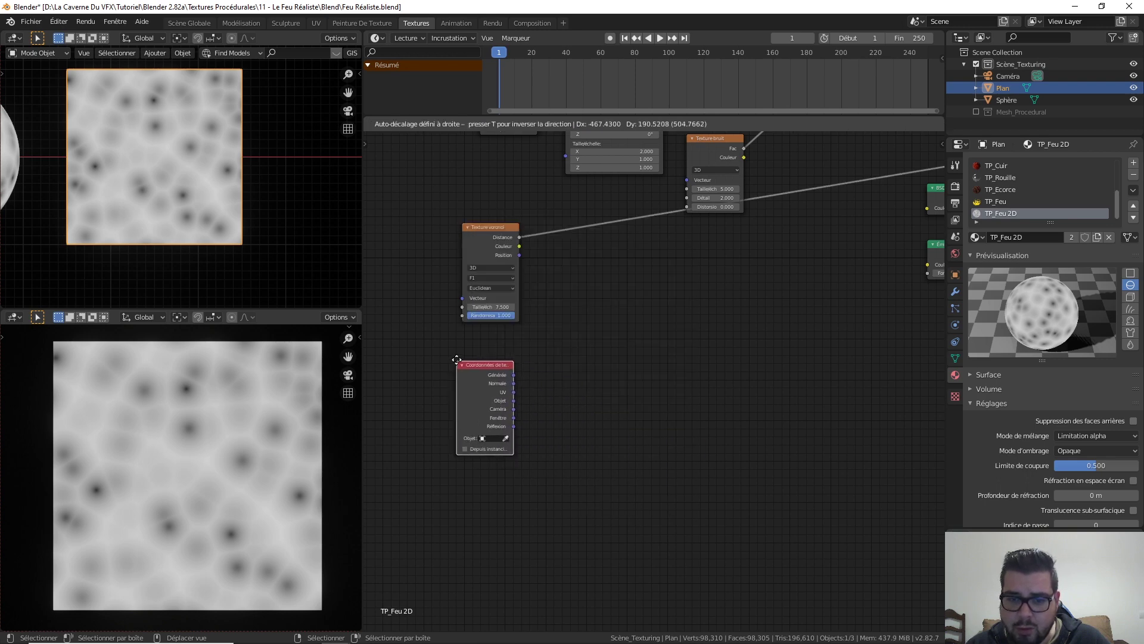
click(477, 347)
middle_drag(575, 378, 524, 327)
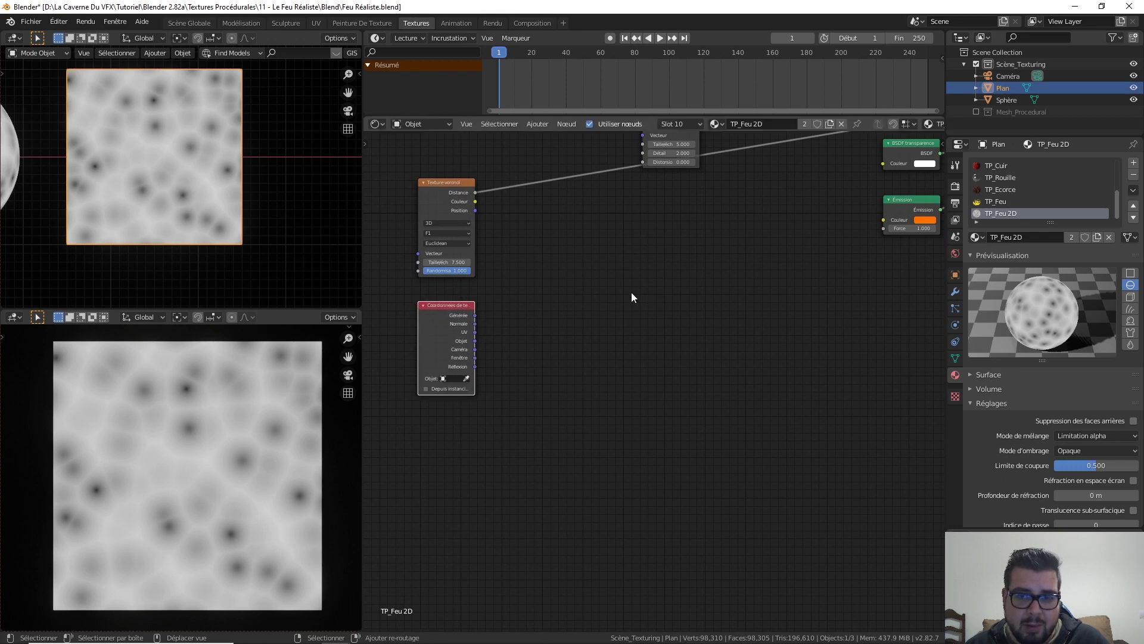
middle_drag(625, 298, 582, 334)
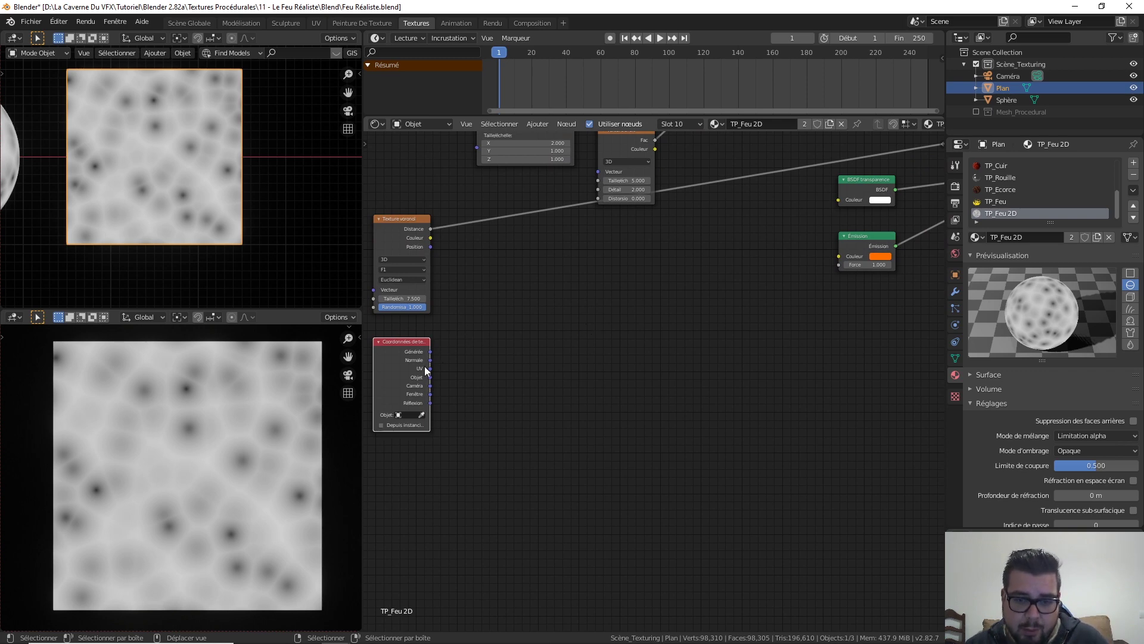
- Add a Mapping (Placage) node fed by the new texture coordinates' Generated (Générée) output and preview it on the plane
key(shift+a)
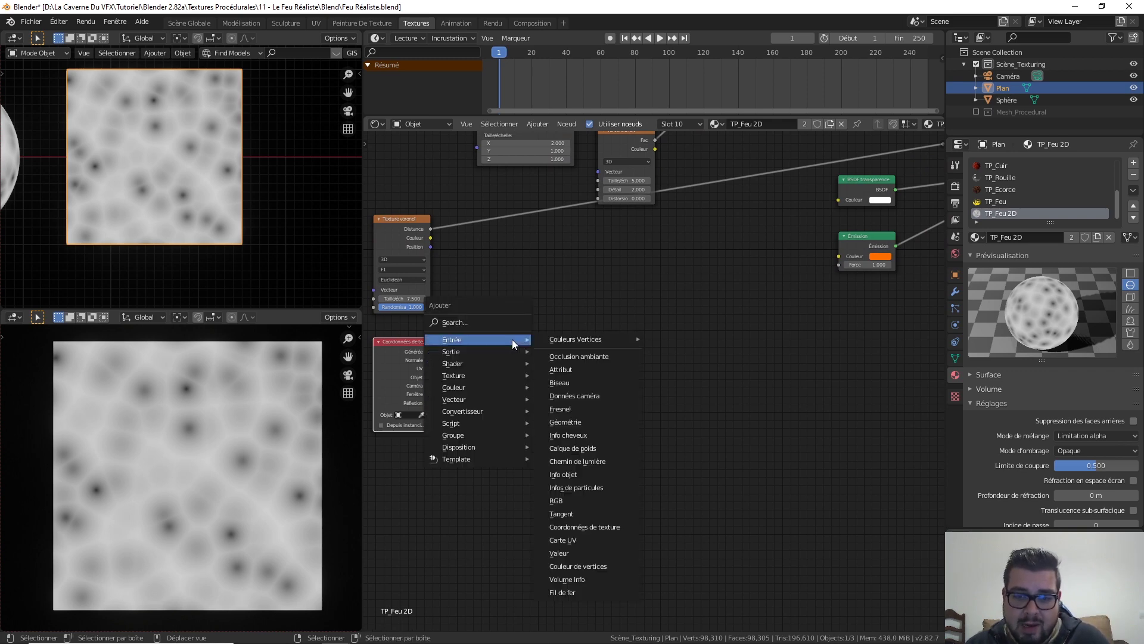
mouse_move(483, 411)
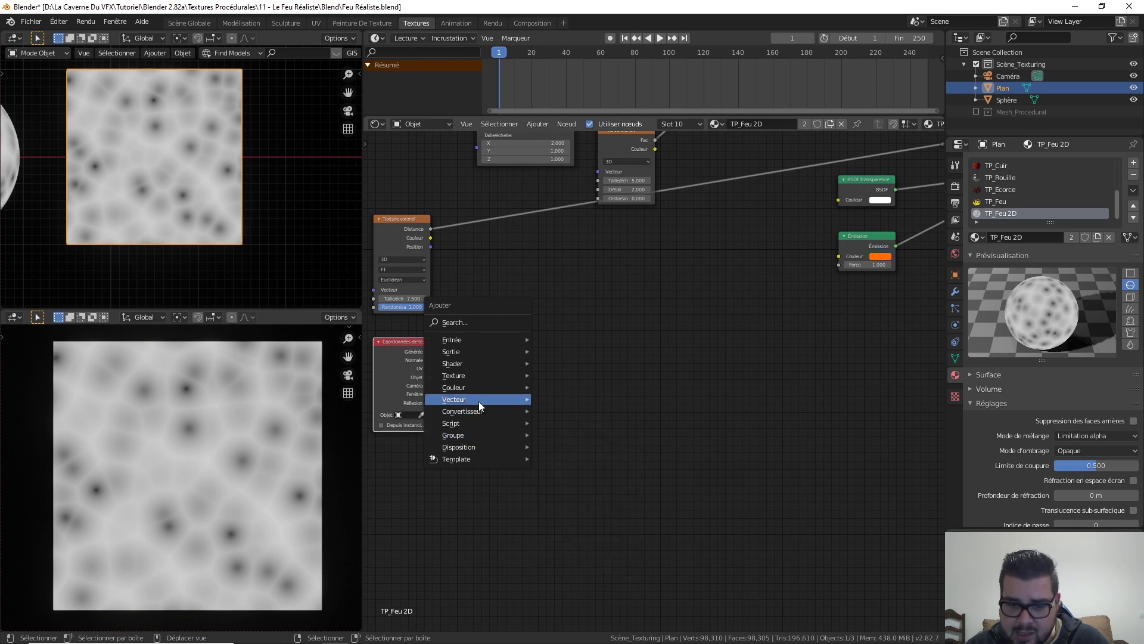
click(585, 424)
click(583, 425)
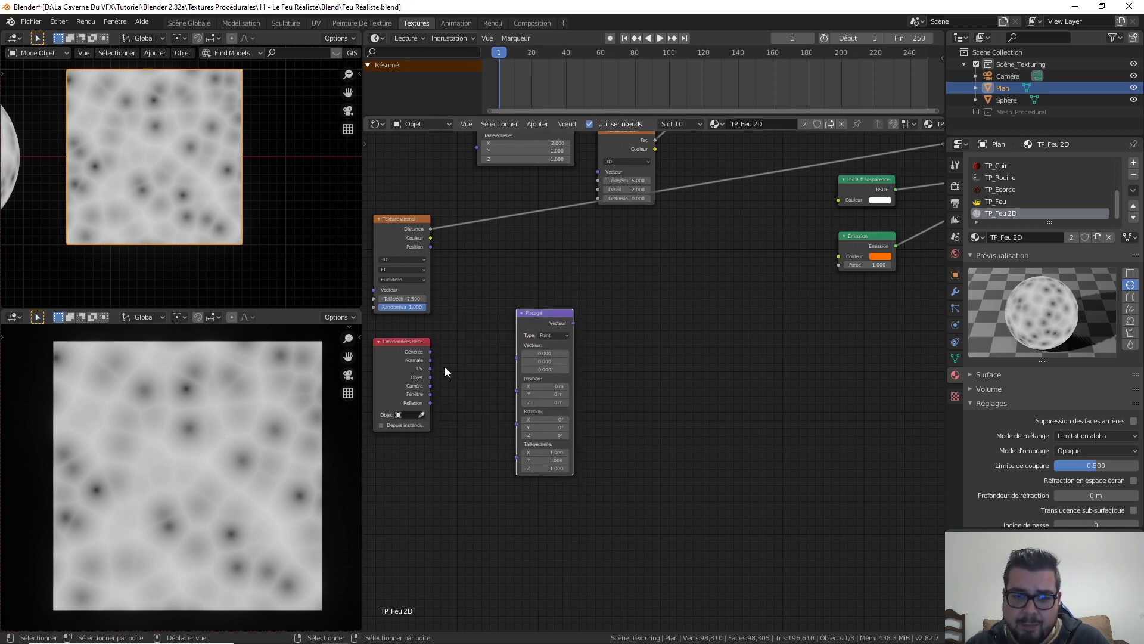
drag(431, 351, 517, 356)
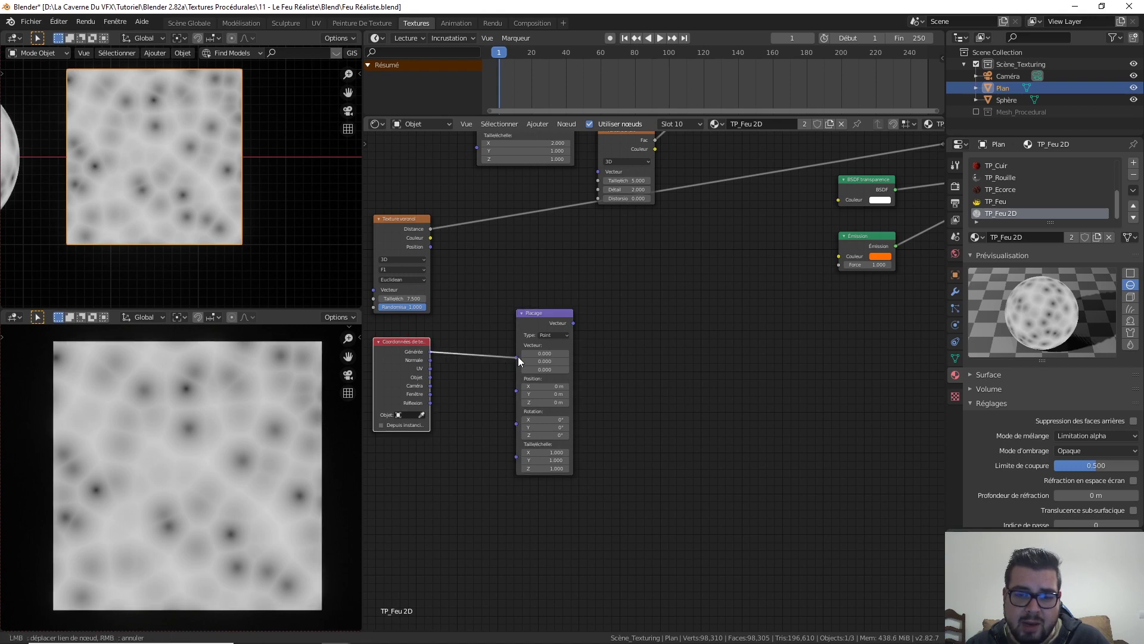
ctrl+shift+click(548, 318)
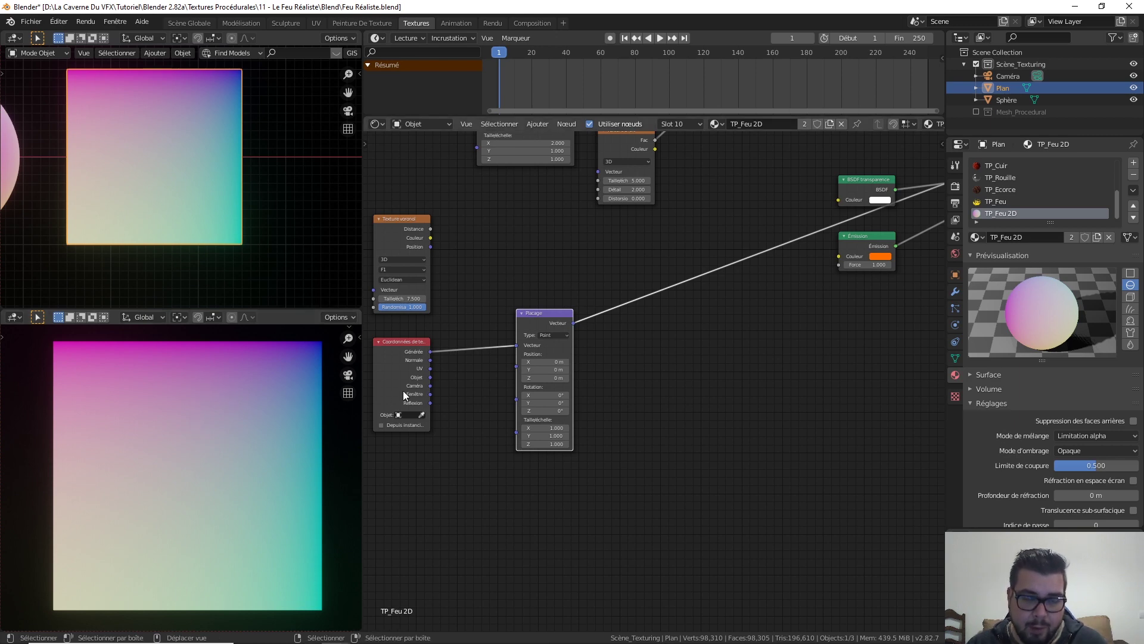
- Widen the new Texture Coordinate node and move the Mapping node slightly farther away from it
middle_drag(430, 329, 493, 356)
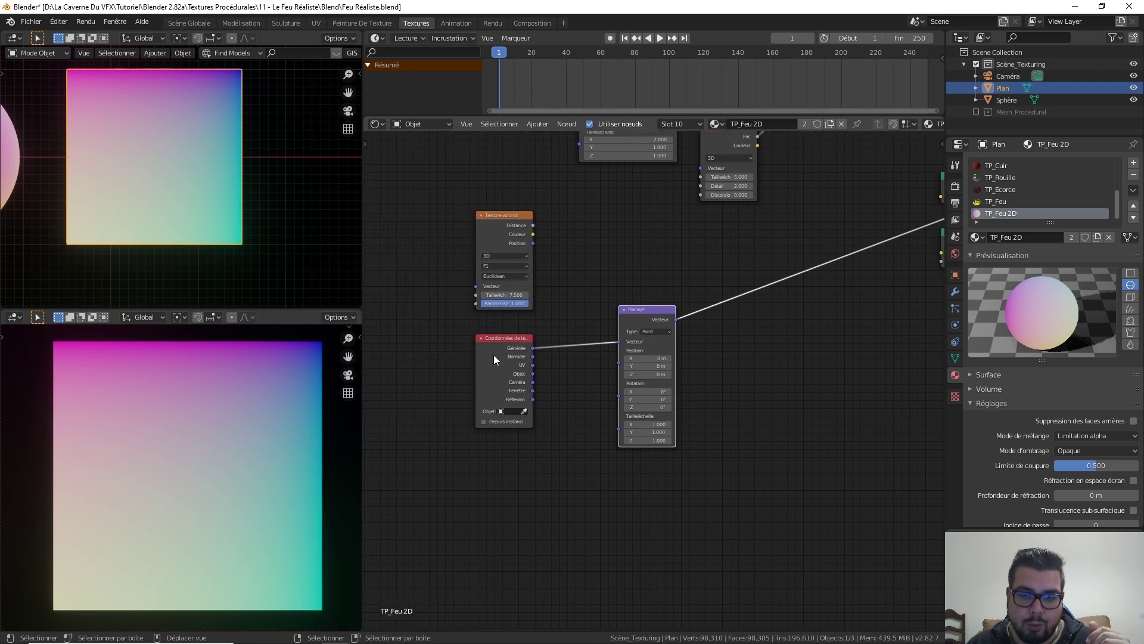
drag(477, 362, 450, 368)
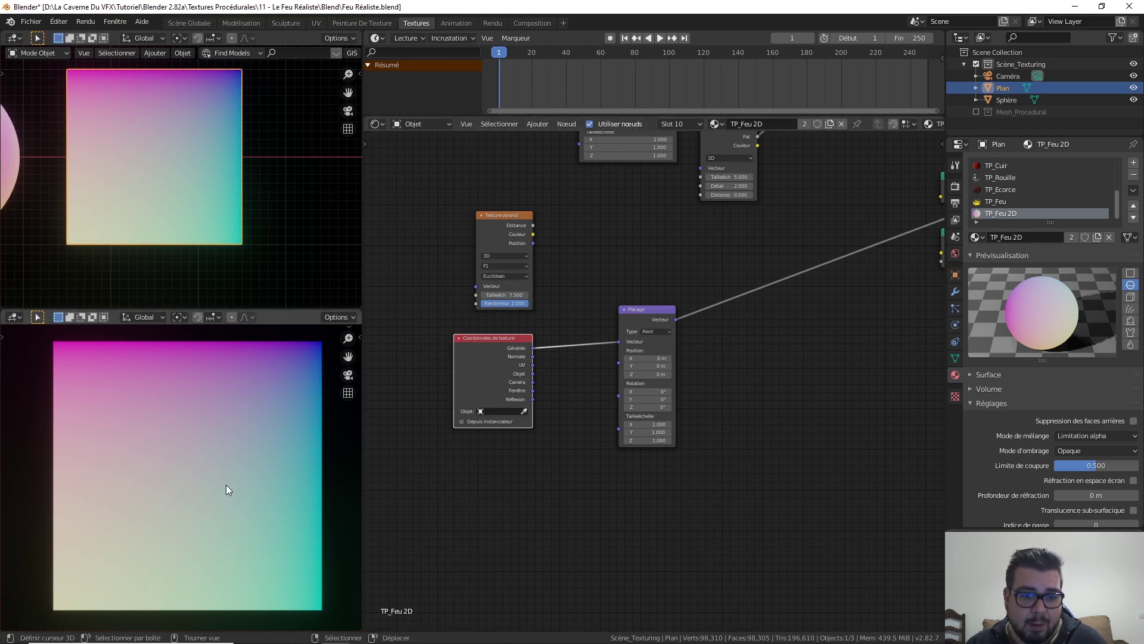
shift+middle_drag(245, 229, 362, 236)
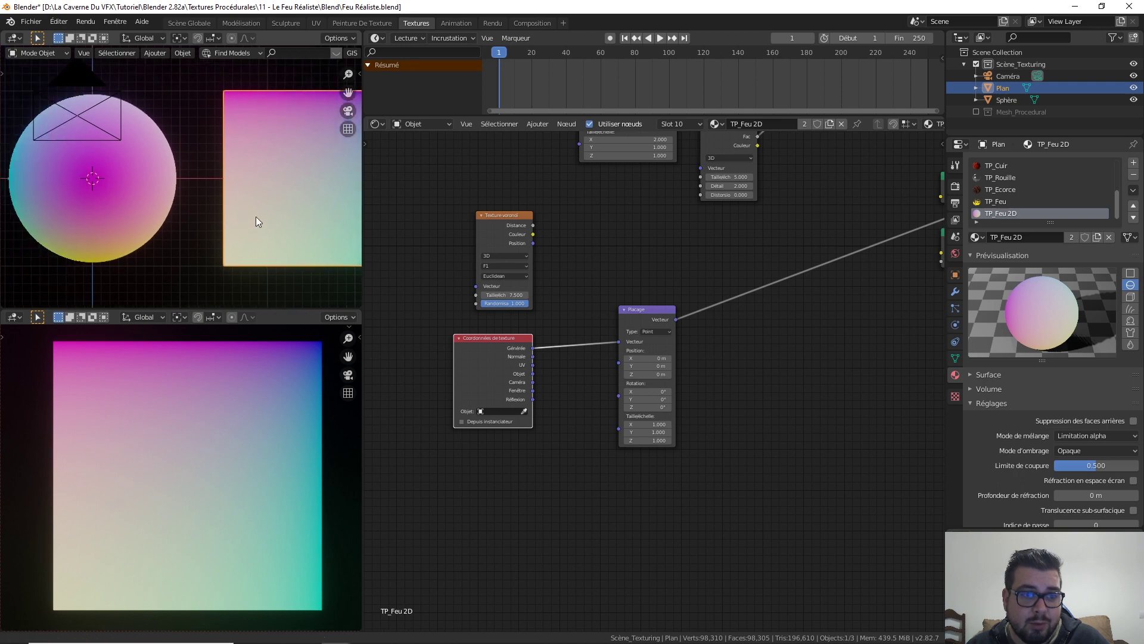
middle_drag(138, 192, 95, 182)
scroll(153, 197, down, 5)
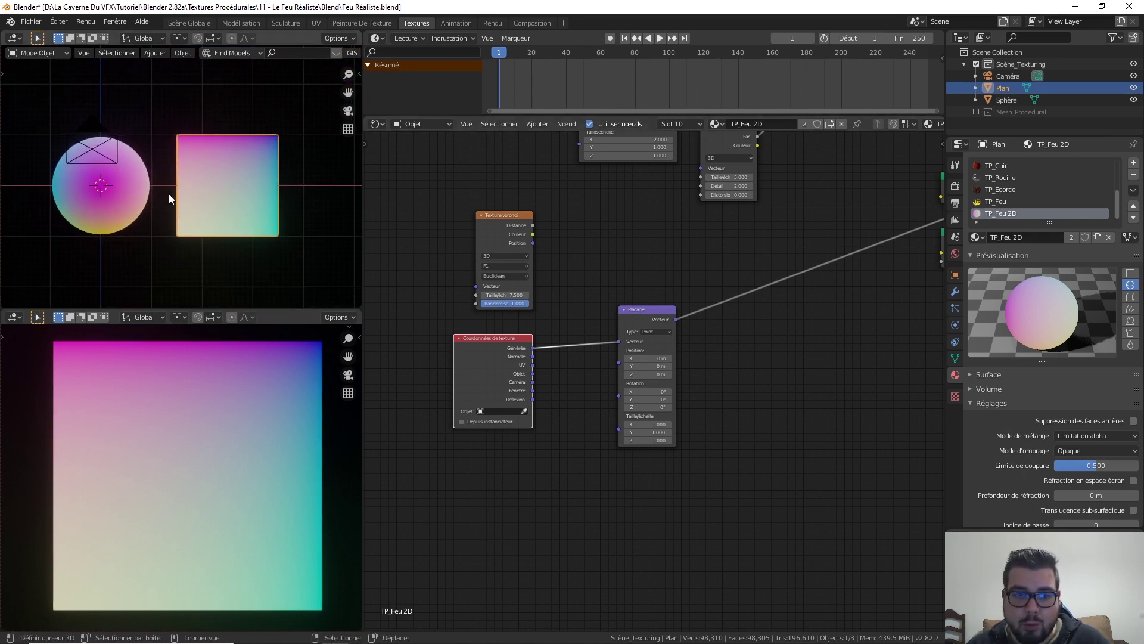
scroll(159, 197, up, 2)
shift+middle_drag(204, 206, 183, 200)
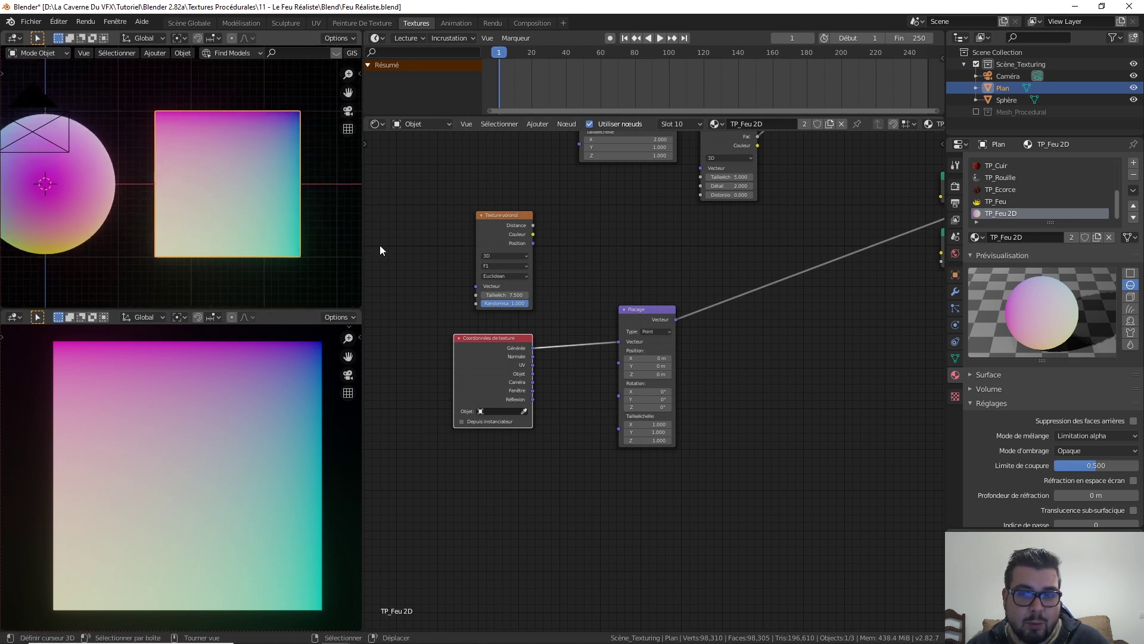
middle_drag(688, 294, 649, 261)
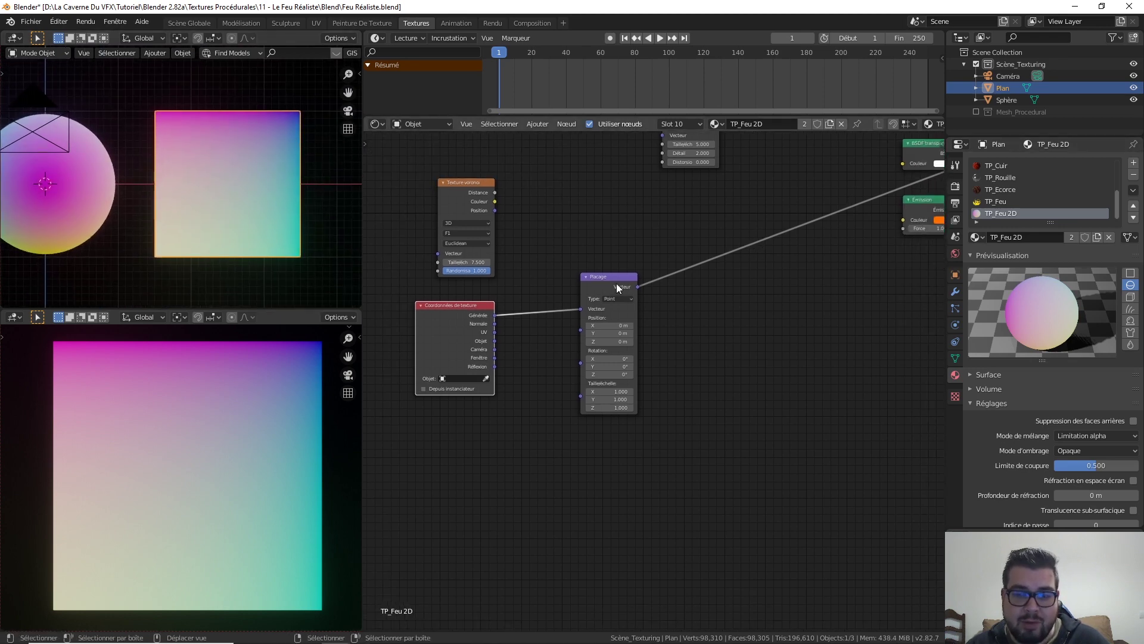
drag(611, 285, 633, 282)
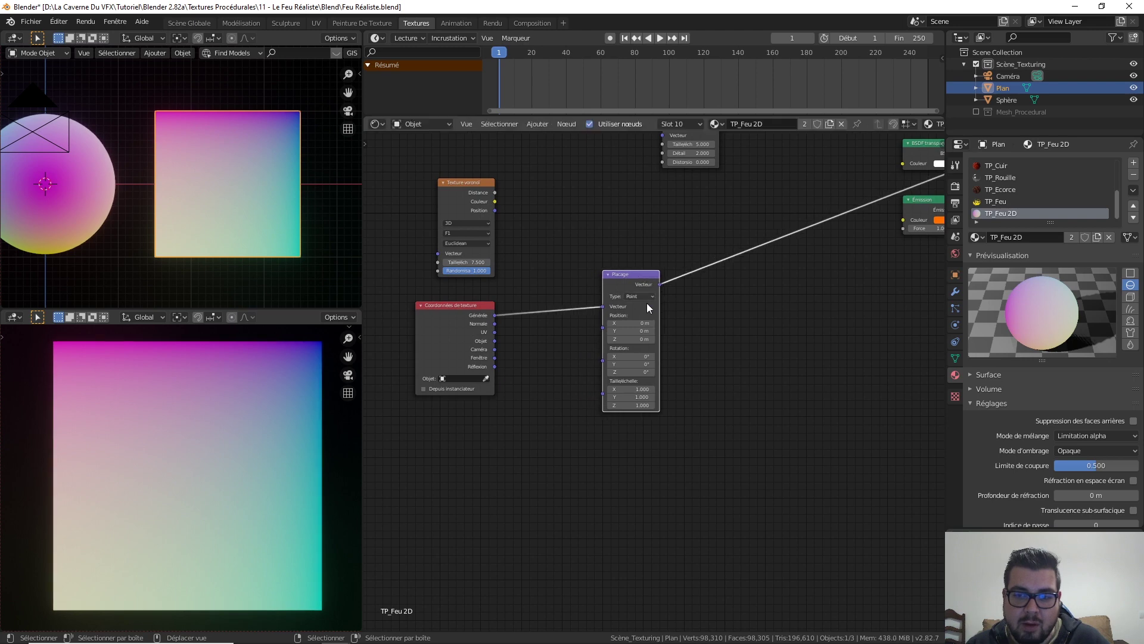
- Try shifting the Mapping node's X position to 2.5 m and reset it to 0 m
drag(627, 323, 655, 323)
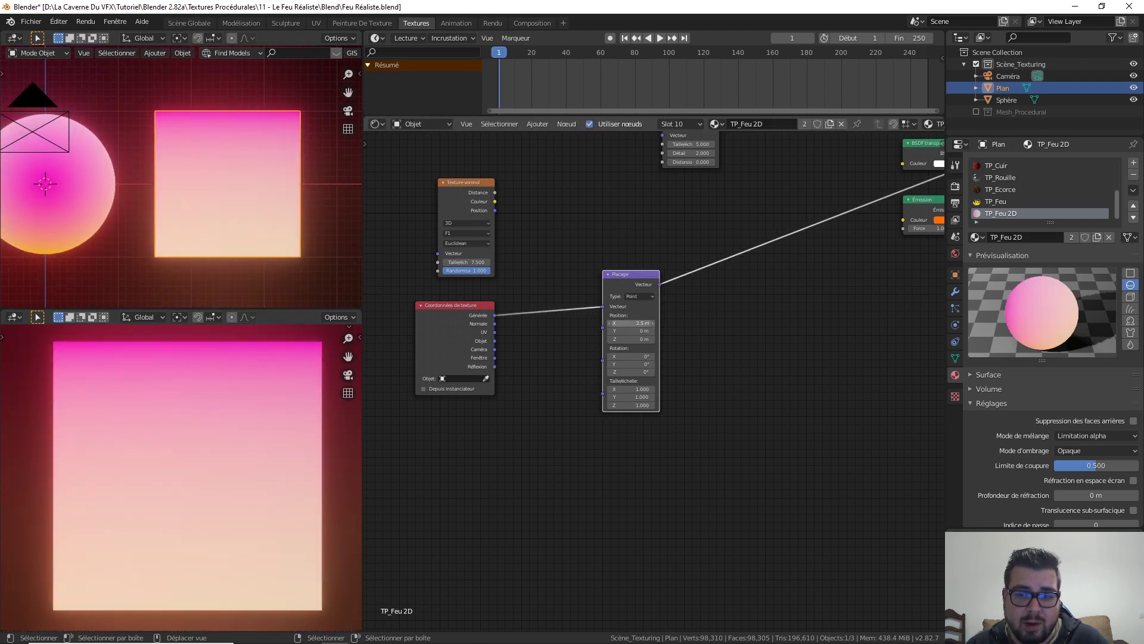
click(627, 323)
text(0)
key(Return)
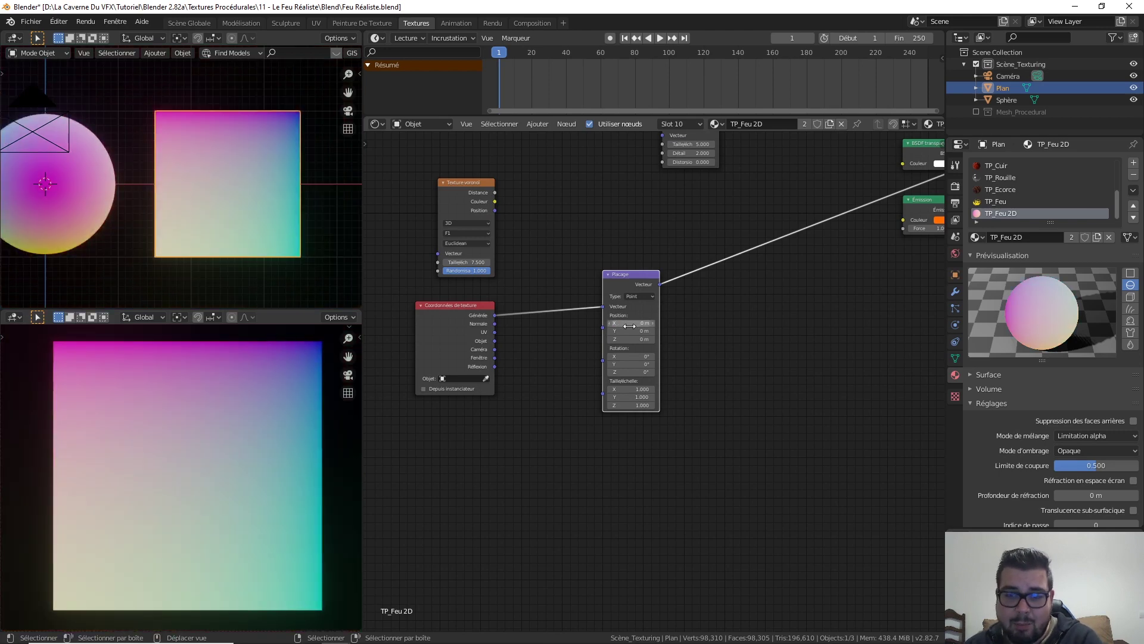
click(637, 324)
key(Return)
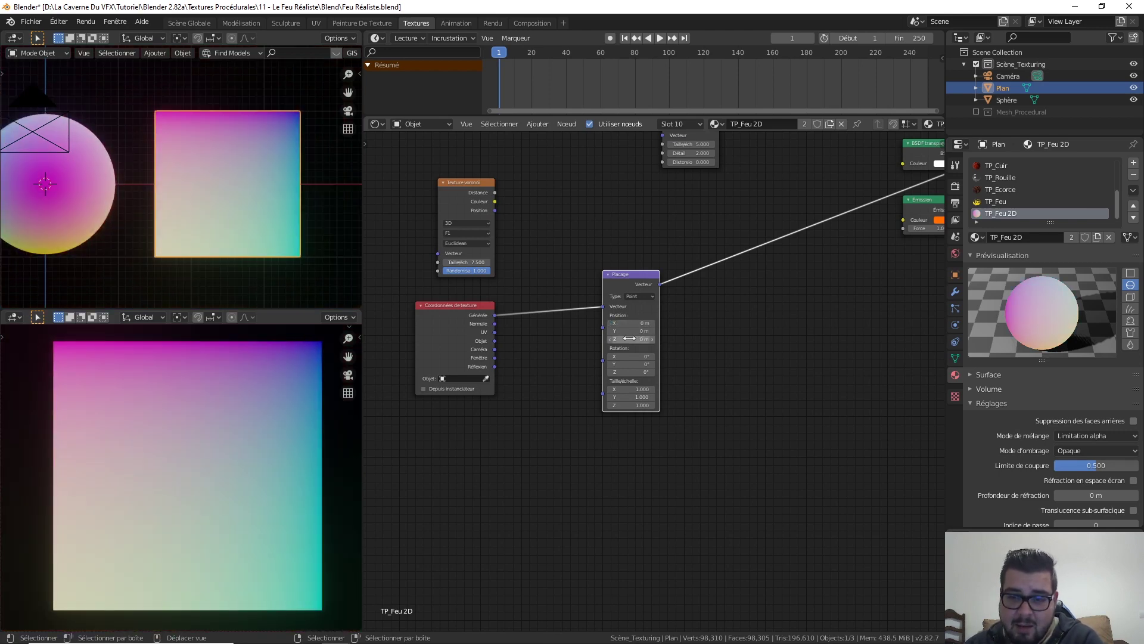
- Try offsetting the Mapping node's Y and Z positions and reset both to 0 m
drag(640, 331, 674, 341)
click(635, 331)
text(0)
key(Return)
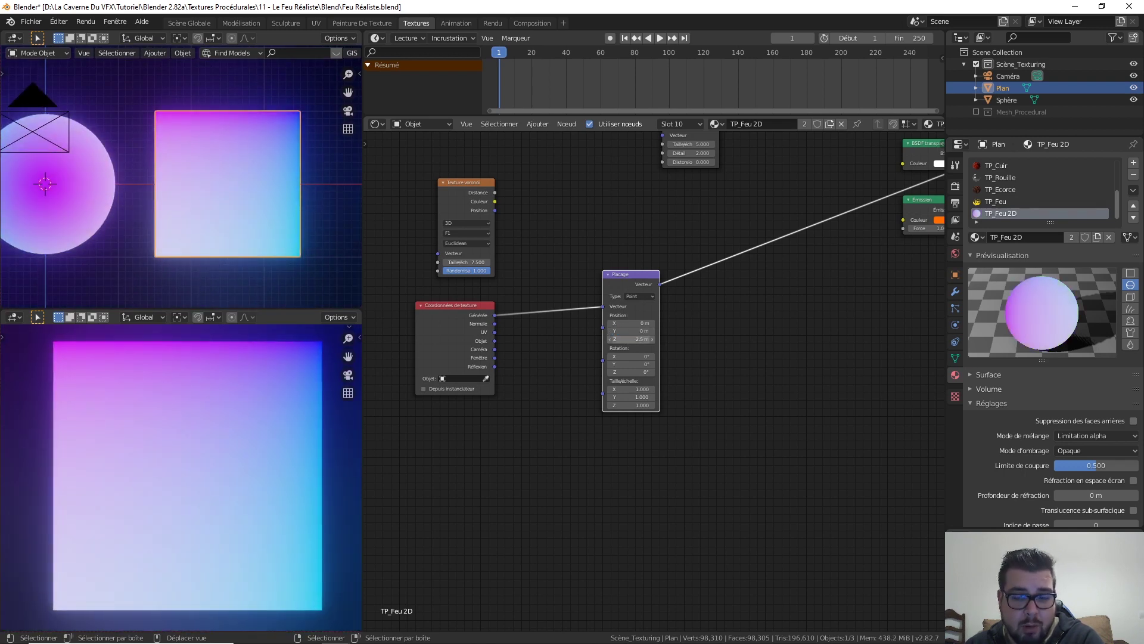
click(635, 339)
text(01)
key(Return)
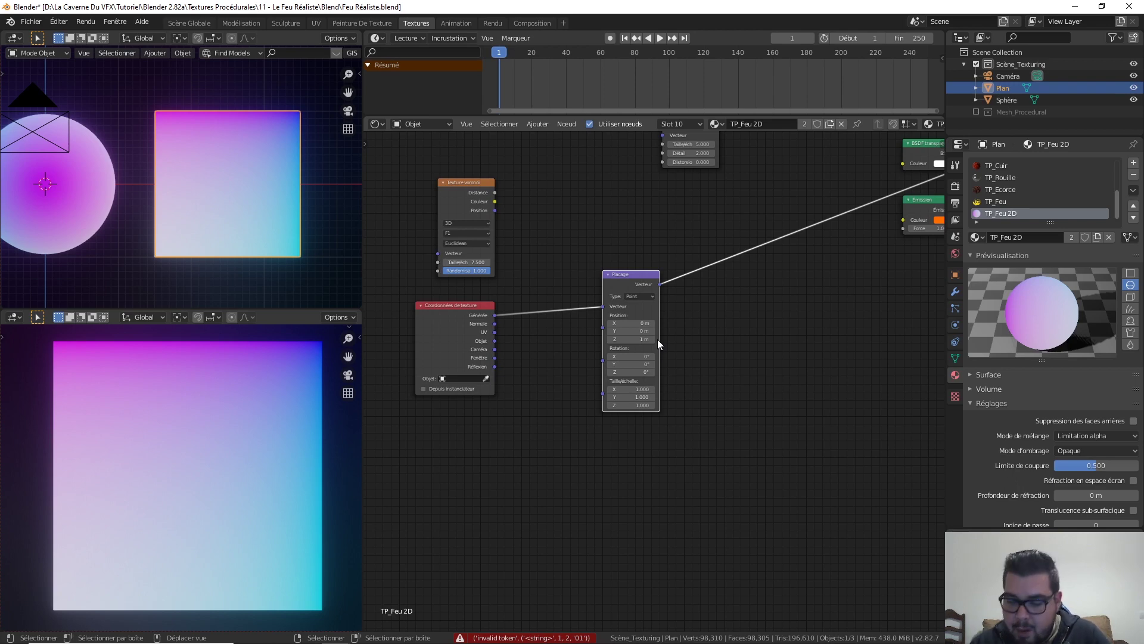
click(645, 339)
text(0)
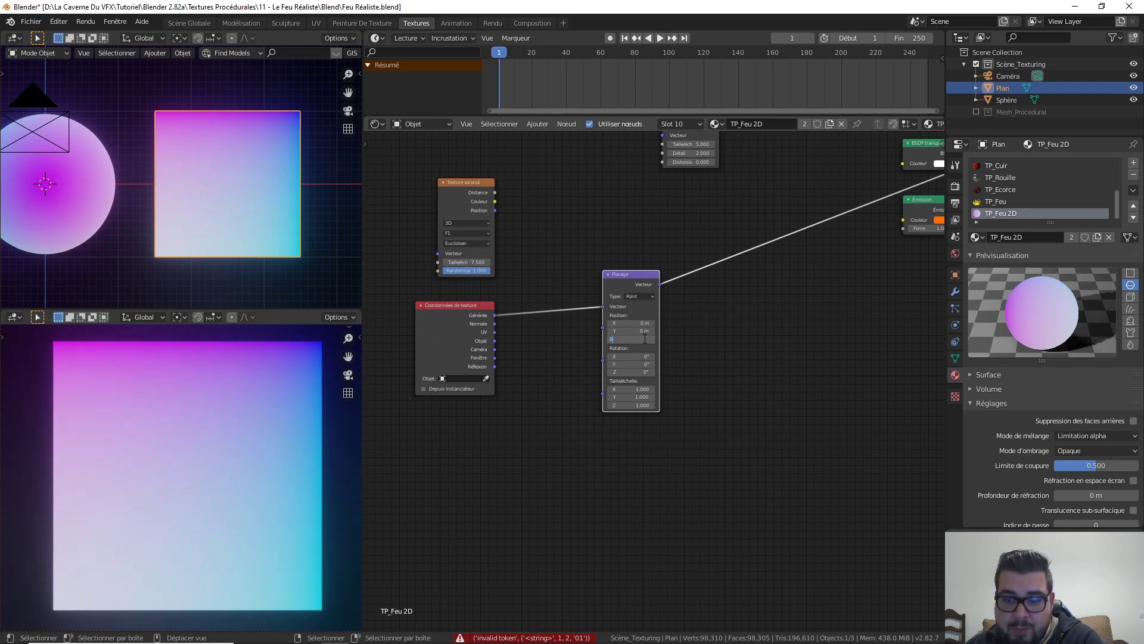
key(Return)
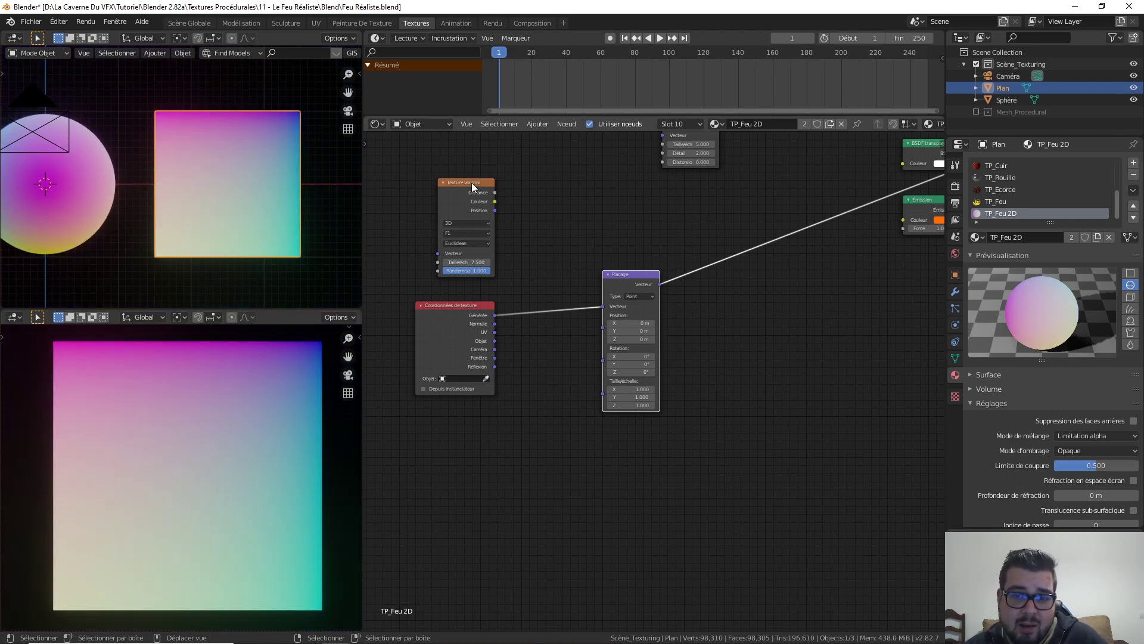
- Move the Voronoi node up and the Mapping node farther from the texture coordinates to free space between them
mouse_move(471, 182)
mouse_down()
mouse_move(451, 162)
mouse_move(468, 168)
mouse_up()
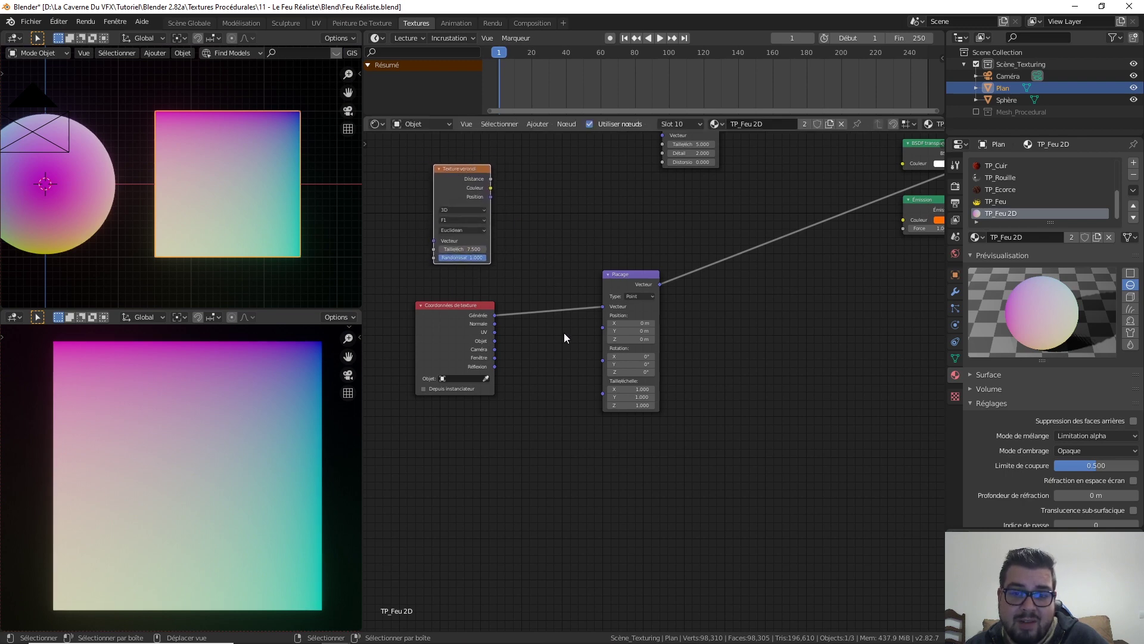
middle_drag(558, 338, 521, 319)
drag(577, 262, 629, 262)
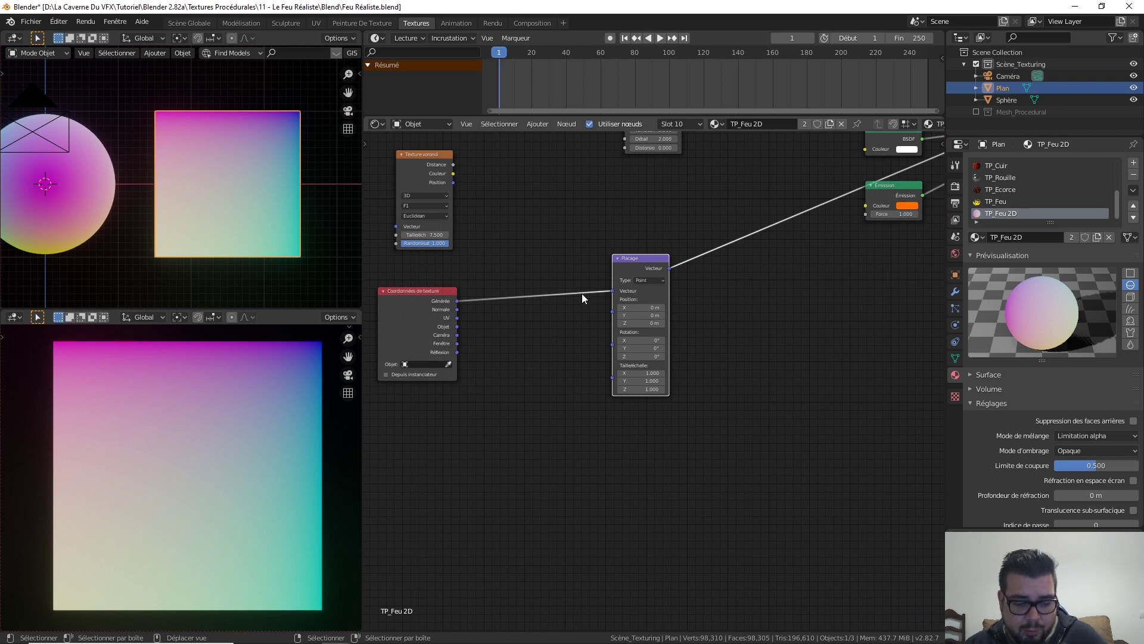
- Insert a Vector Curves (Courbes vecteur) node on the link between the Texture Coordinate and Mapping nodes
key(shift+a)
mouse_move(509, 371)
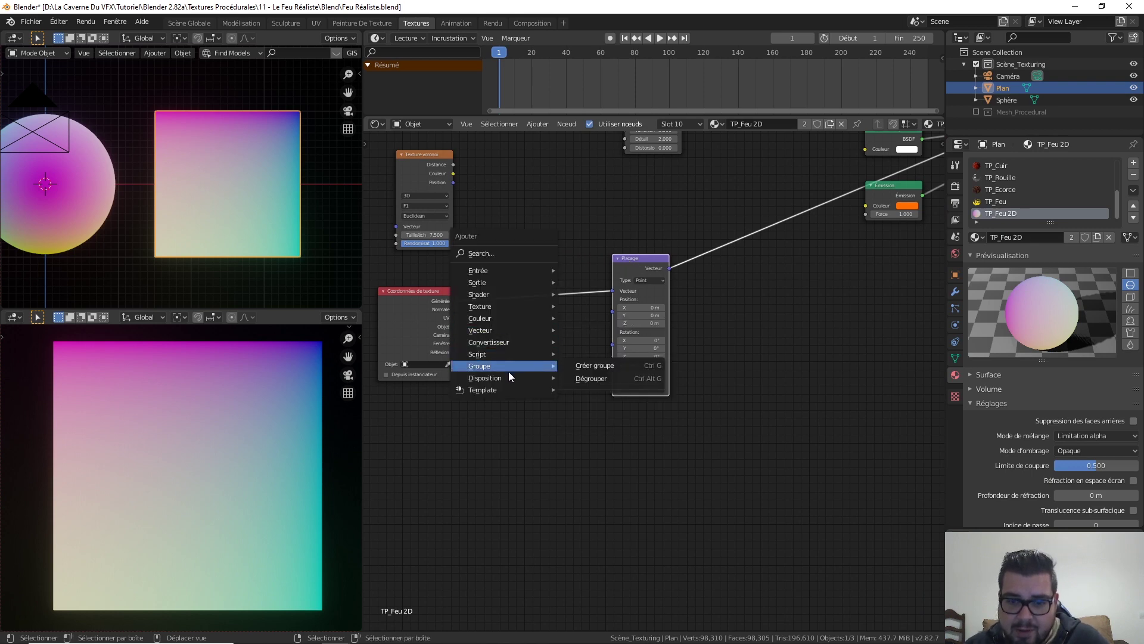
mouse_move(499, 331)
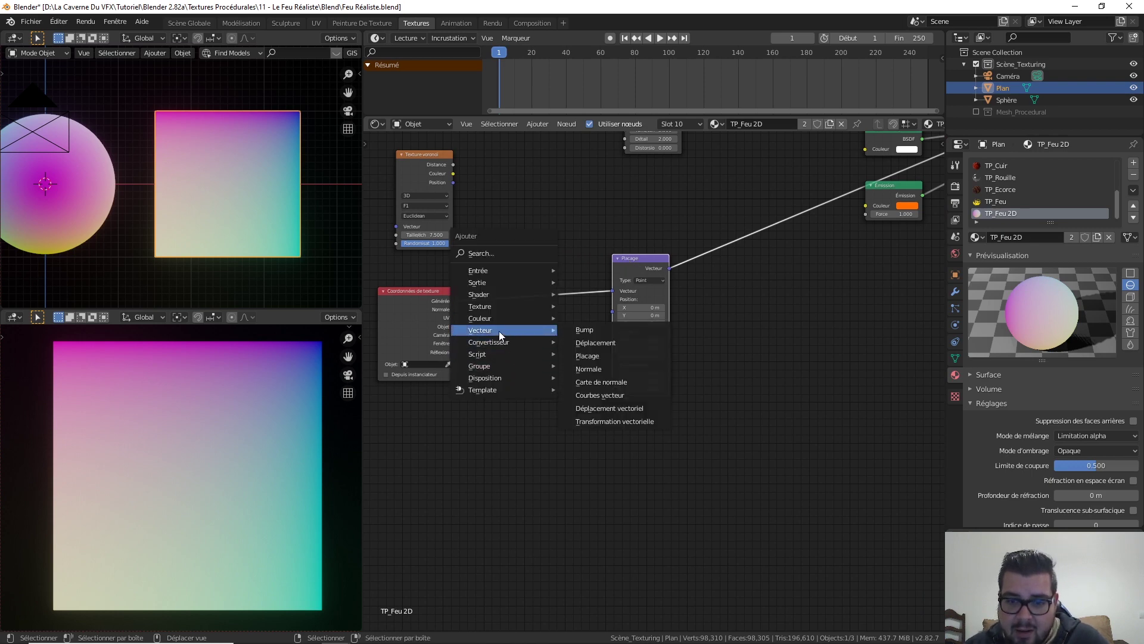
click(600, 395)
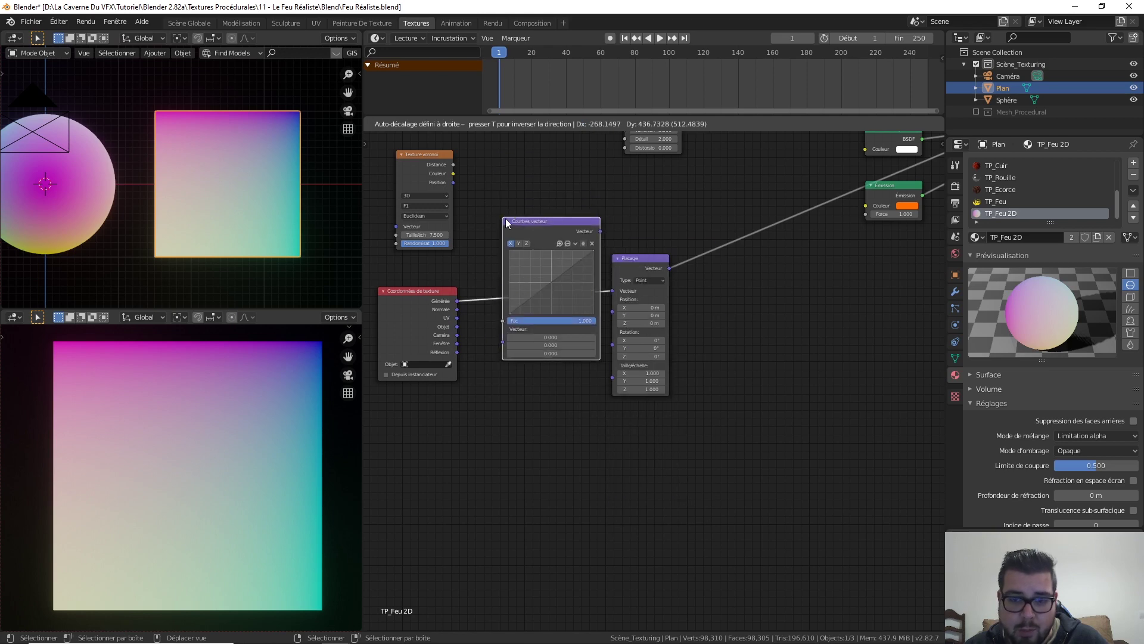
click(519, 222)
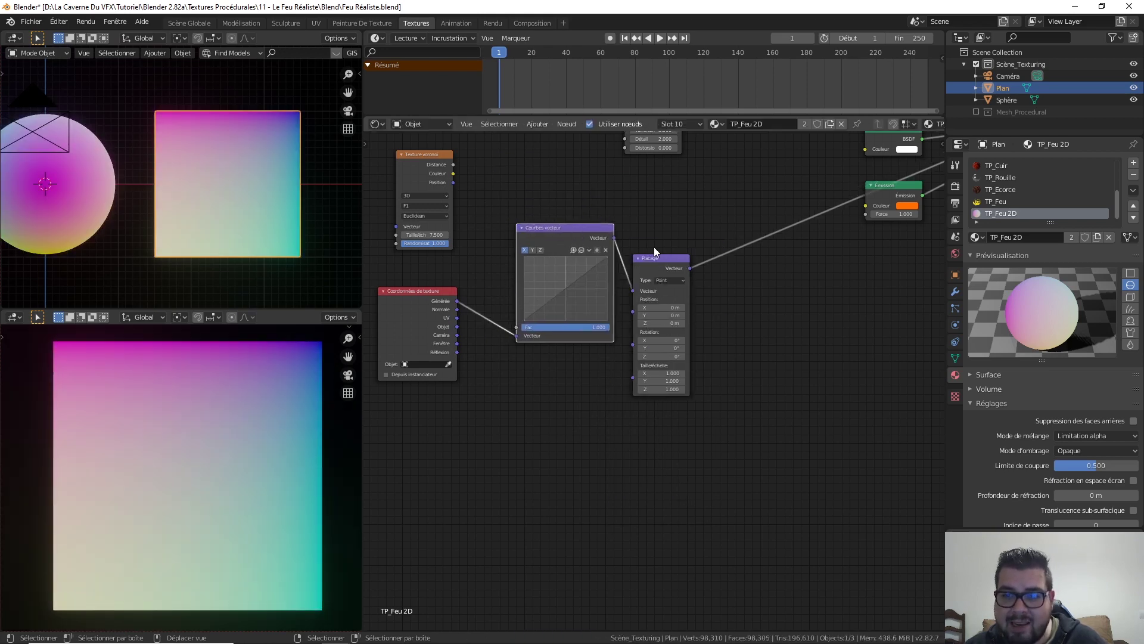
- Space out the Vector Curves node and move the Texture Coordinate node lower, beside its Vector input
drag(587, 228, 599, 234)
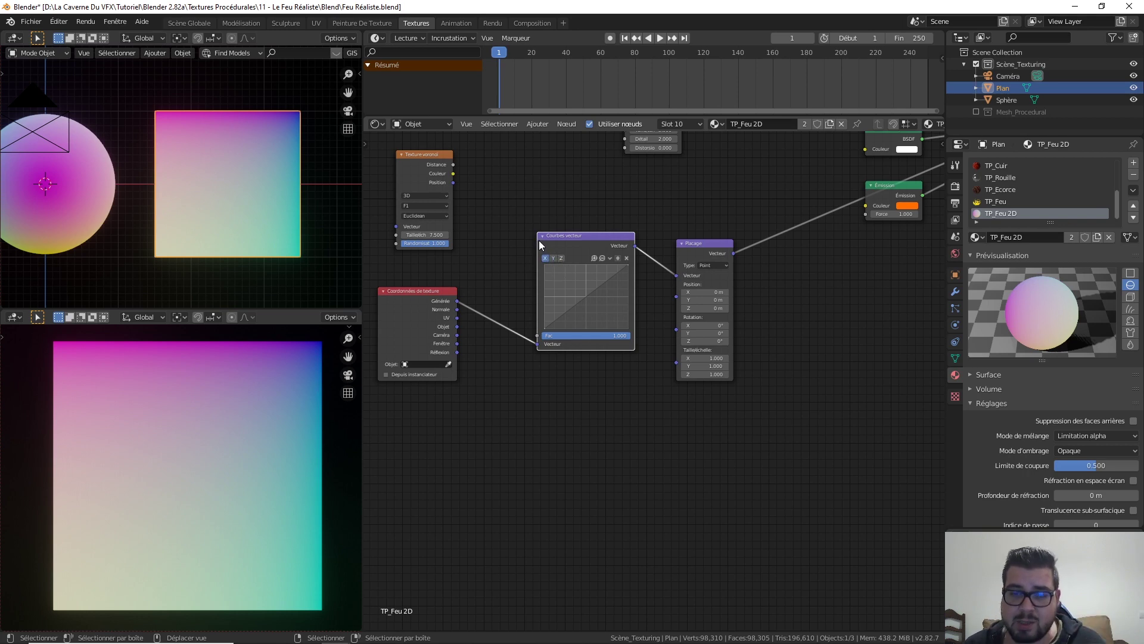
drag(424, 289, 429, 369)
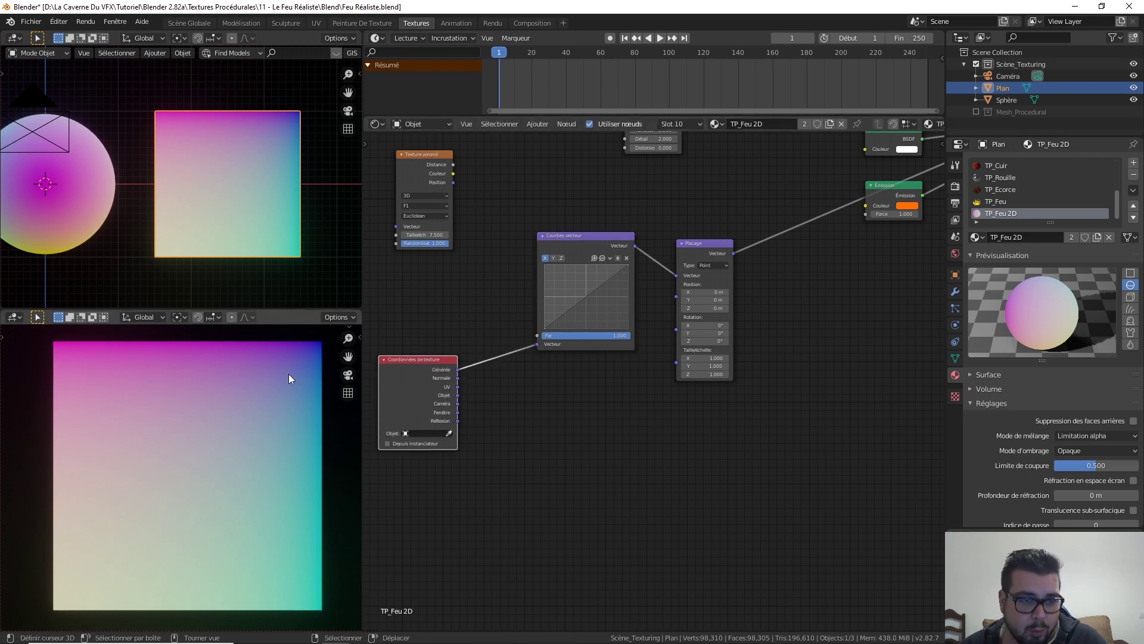
middle_drag(613, 356, 620, 378)
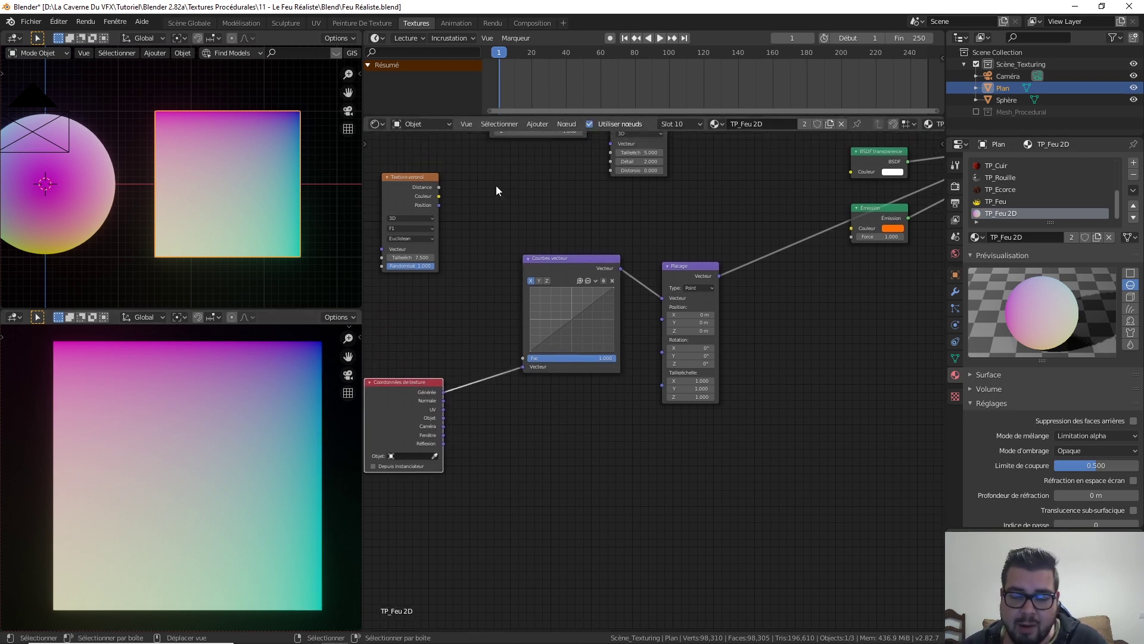
- Connect the Voronoi texture's Distance output to the Vector Curves Fac input and lower the Voronoi node beside it
drag(463, 189, 549, 361)
drag(442, 174, 439, 222)
middle_drag(497, 197, 476, 171)
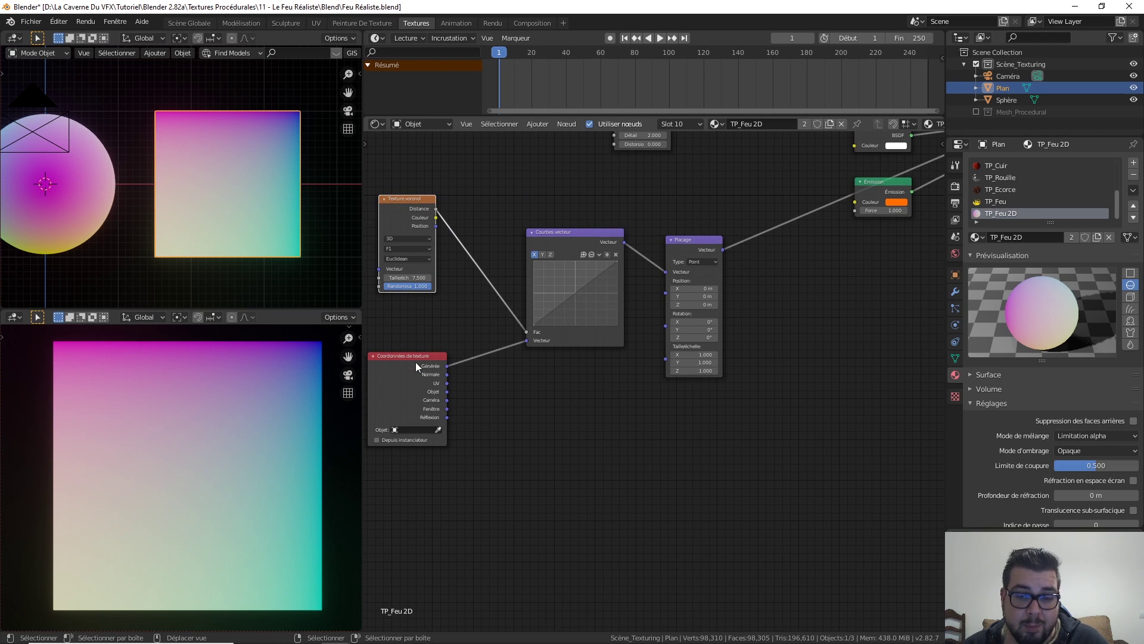
- Bend the X curve of the Vector Curves node downward with a point at X 0.16364, Y -0.25
scroll(588, 286, up, 1)
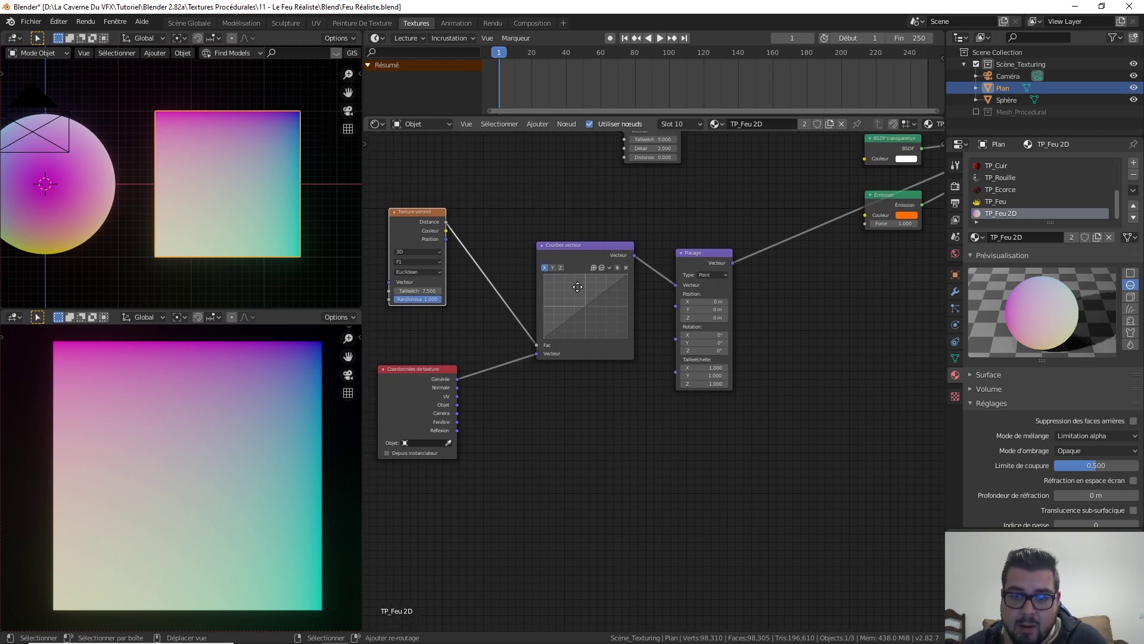
scroll(576, 288, up, 1)
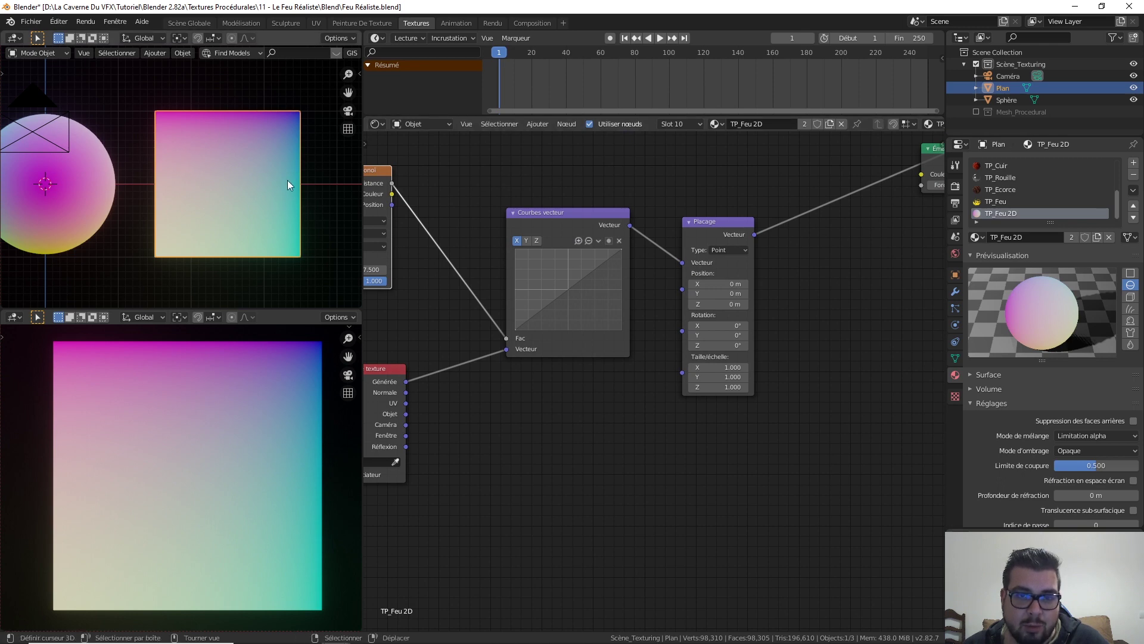
middle_drag(597, 257, 602, 266)
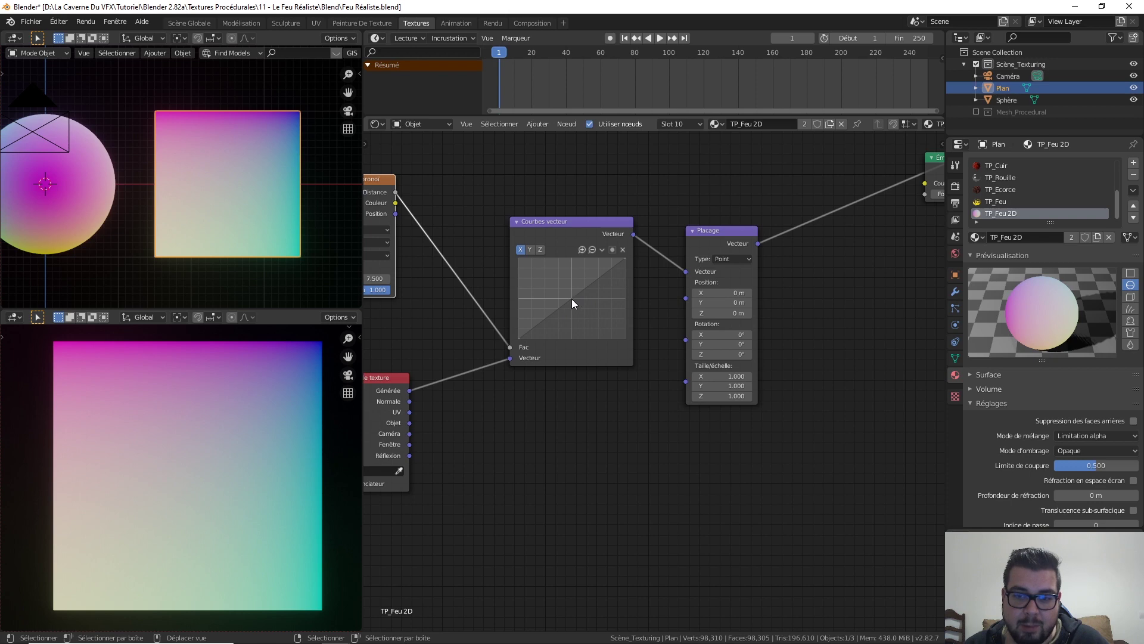
drag(571, 299, 580, 308)
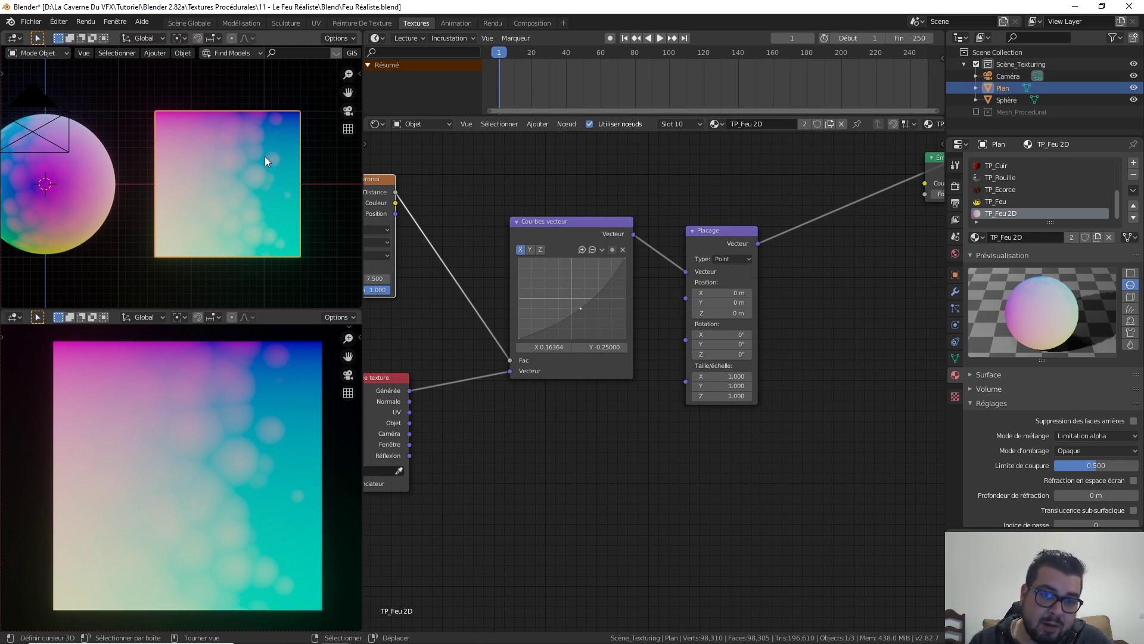
- Preview the Voronoi texture alone on the objects, then return the preview to the lower Mapping node
middle_drag(417, 192, 492, 184)
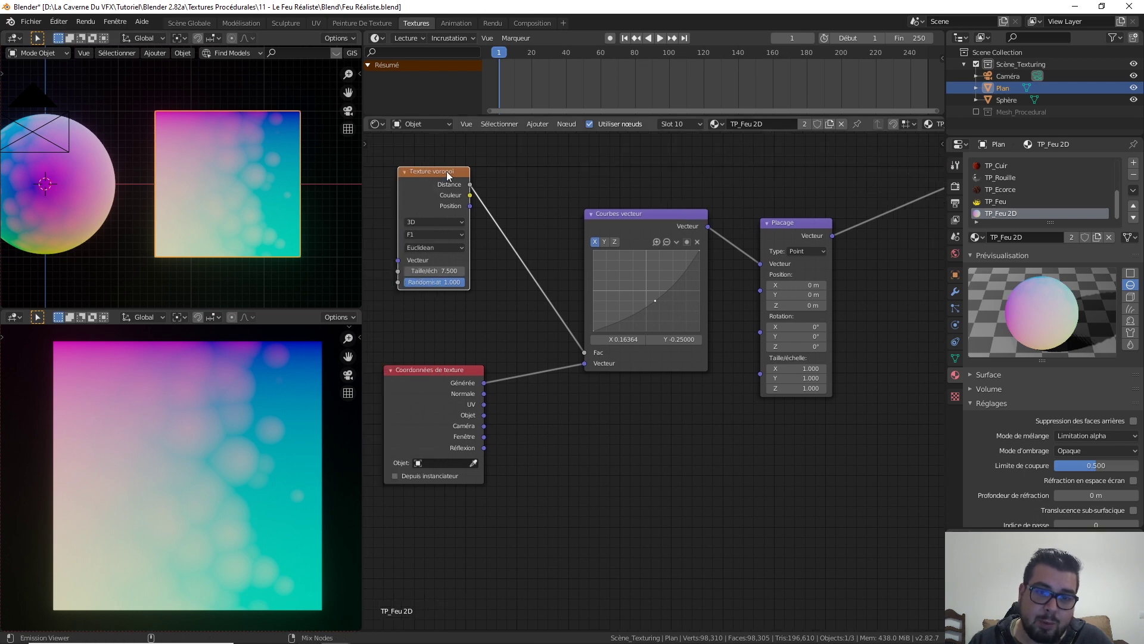
ctrl+shift+click(427, 171)
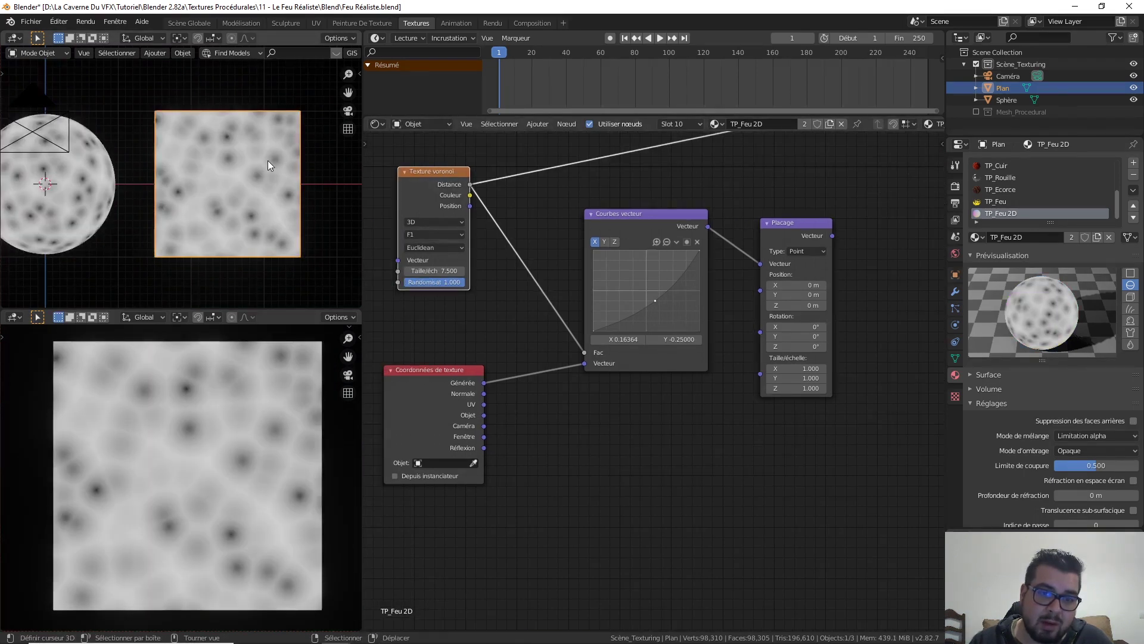
ctrl+shift+click(780, 221)
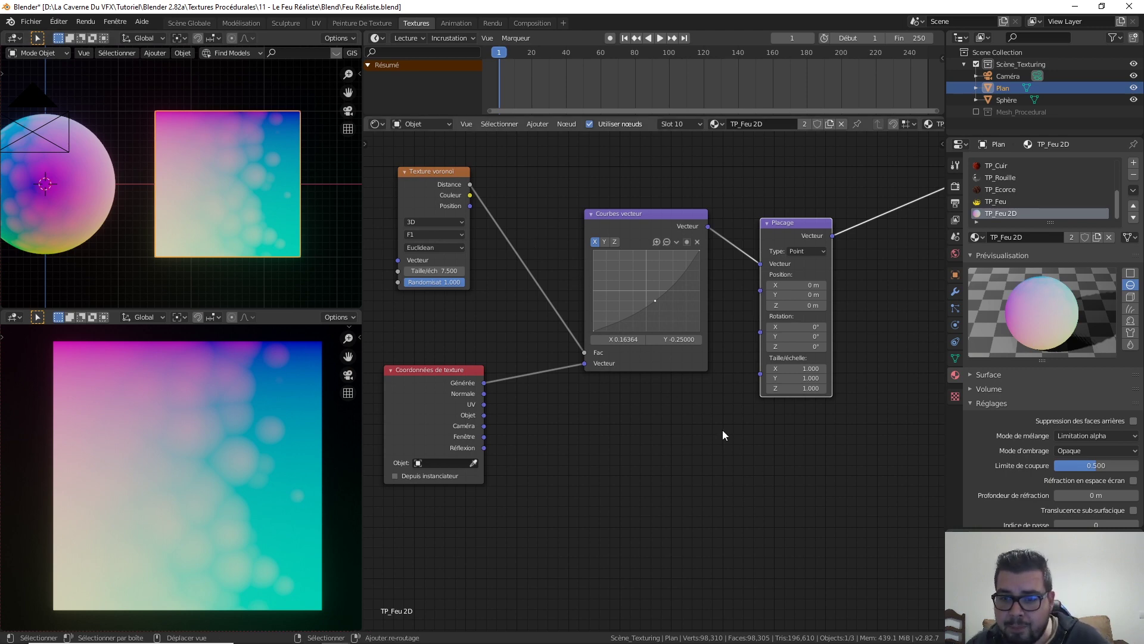
- Reshape the X curve with one point at X -0.14545, Y 0.1 and another at X 0.22727, Y 0.1375
middle_drag(723, 431, 688, 443)
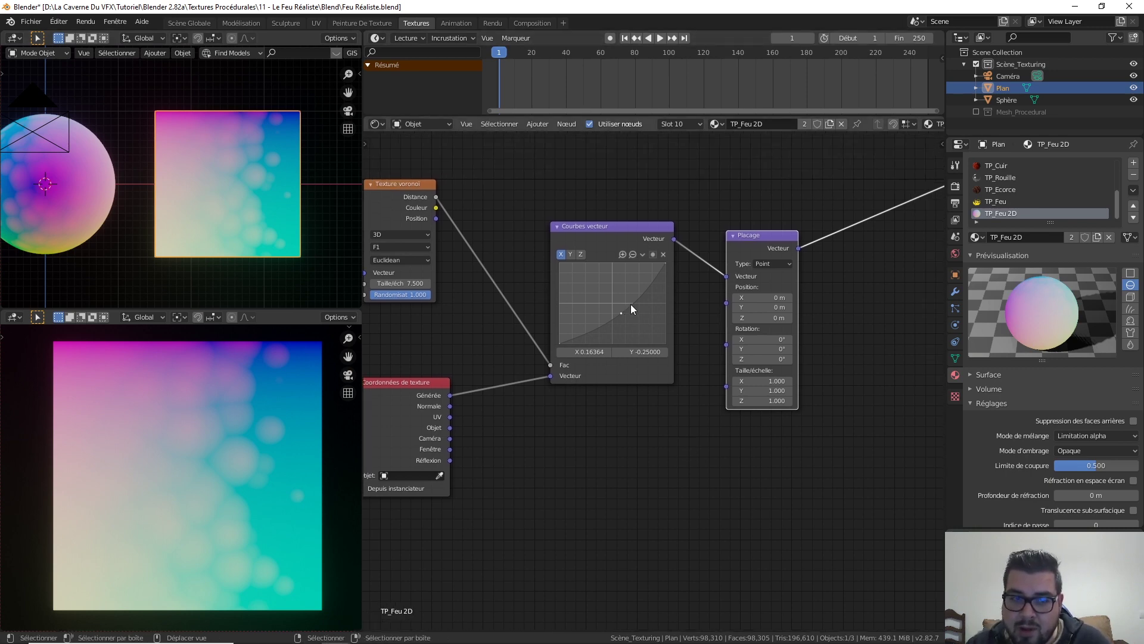
scroll(630, 304, up, 2)
drag(612, 295, 590, 278)
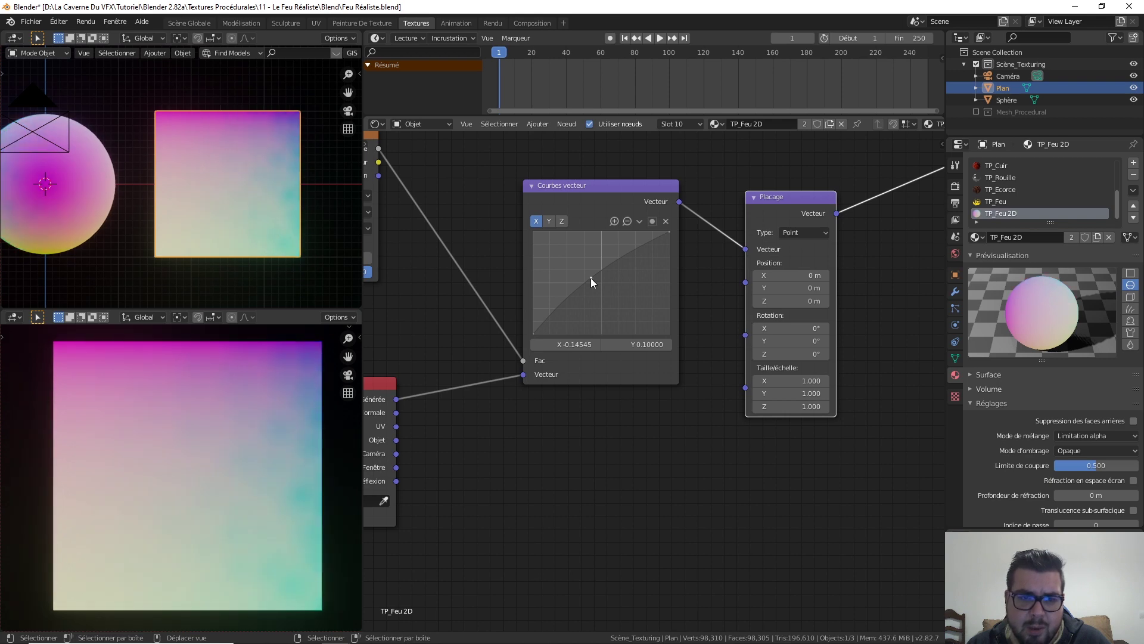
drag(613, 262, 617, 275)
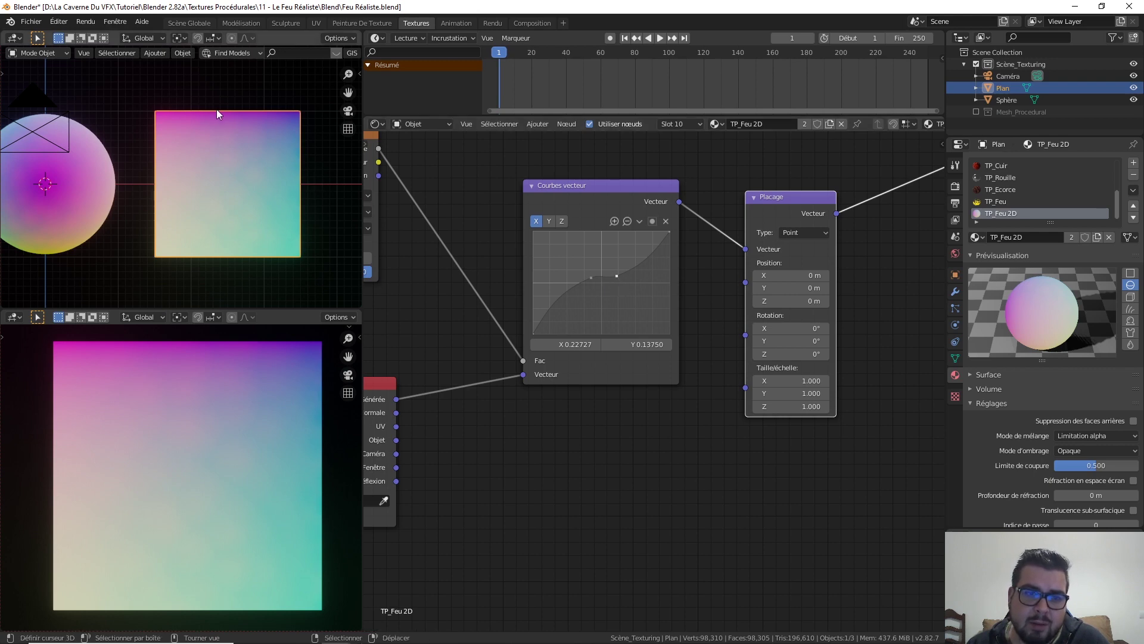
- Shape the Y curve with three points flattening its middle, placing the uppermost inner point at X 0.53636, Y 0.325
click(549, 222)
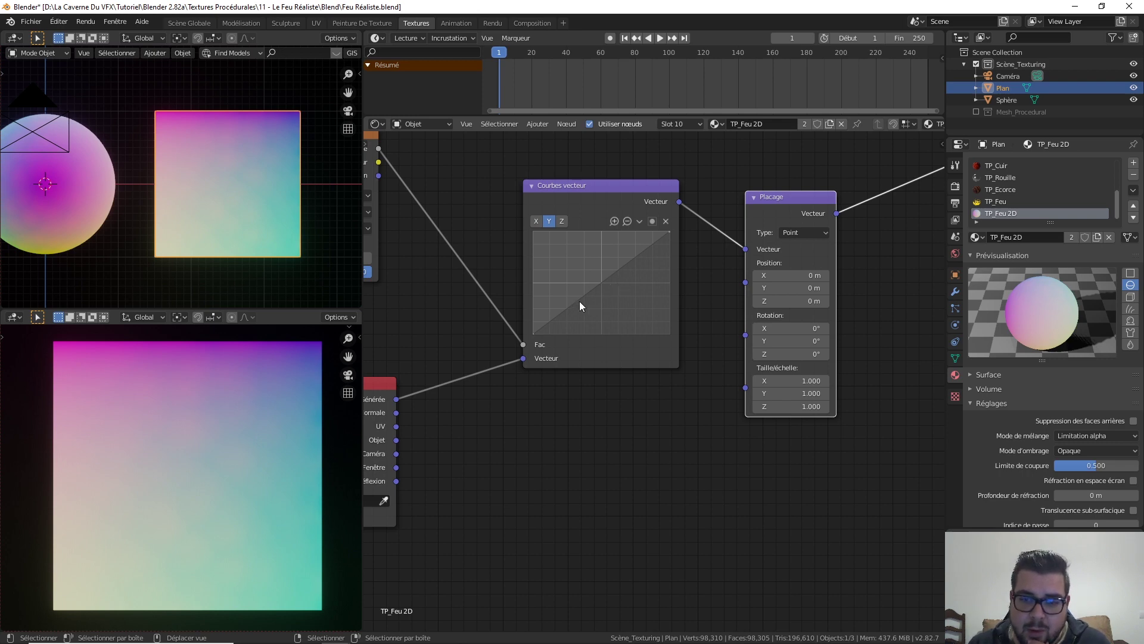
drag(580, 303, 610, 281)
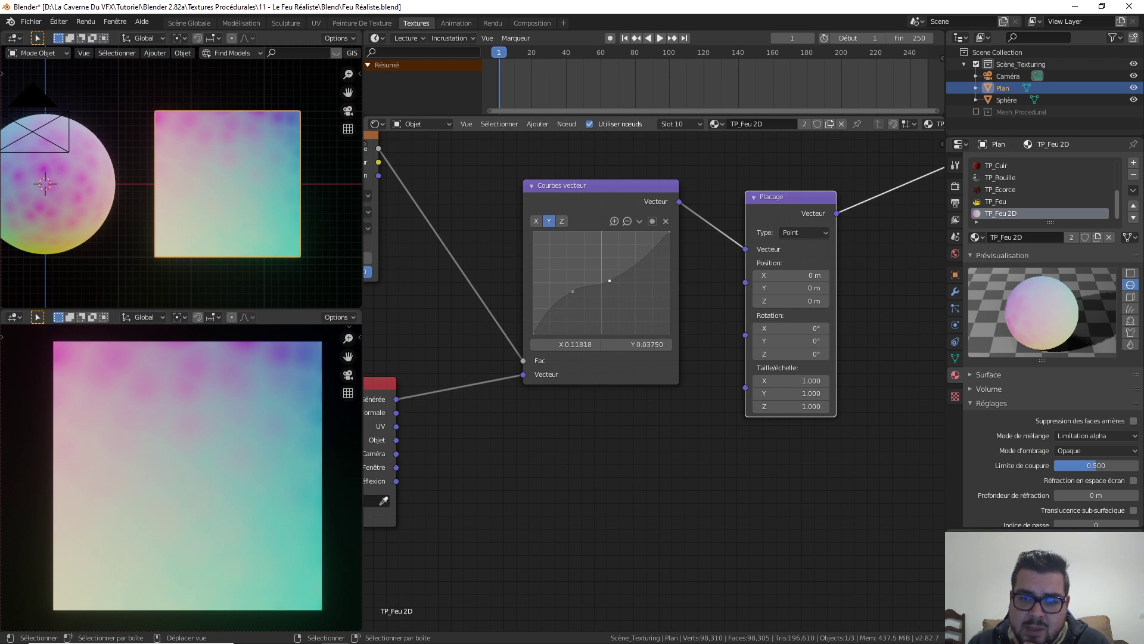
click(641, 258)
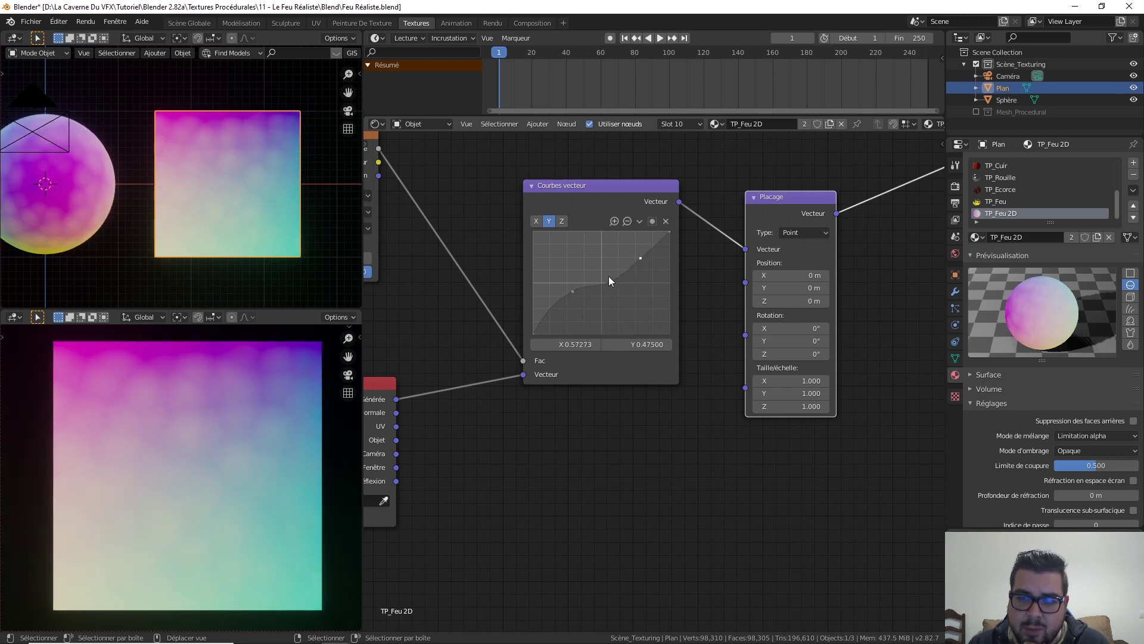
drag(610, 280, 639, 267)
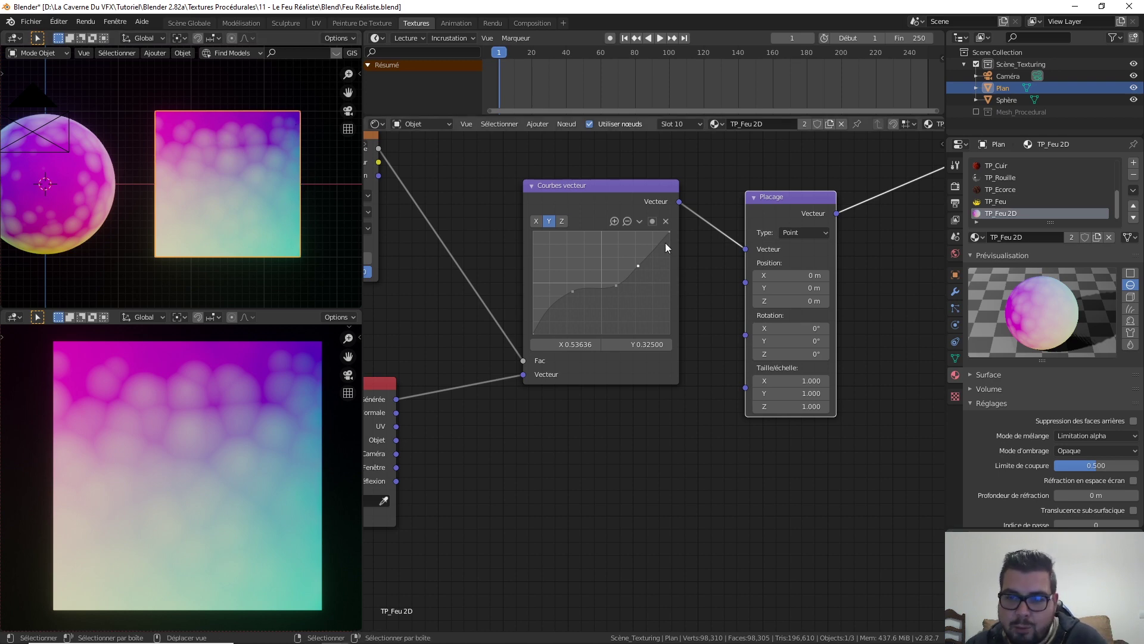
- Check the Z curve, view the sphere and plane from the front, and return to the X curve
click(565, 227)
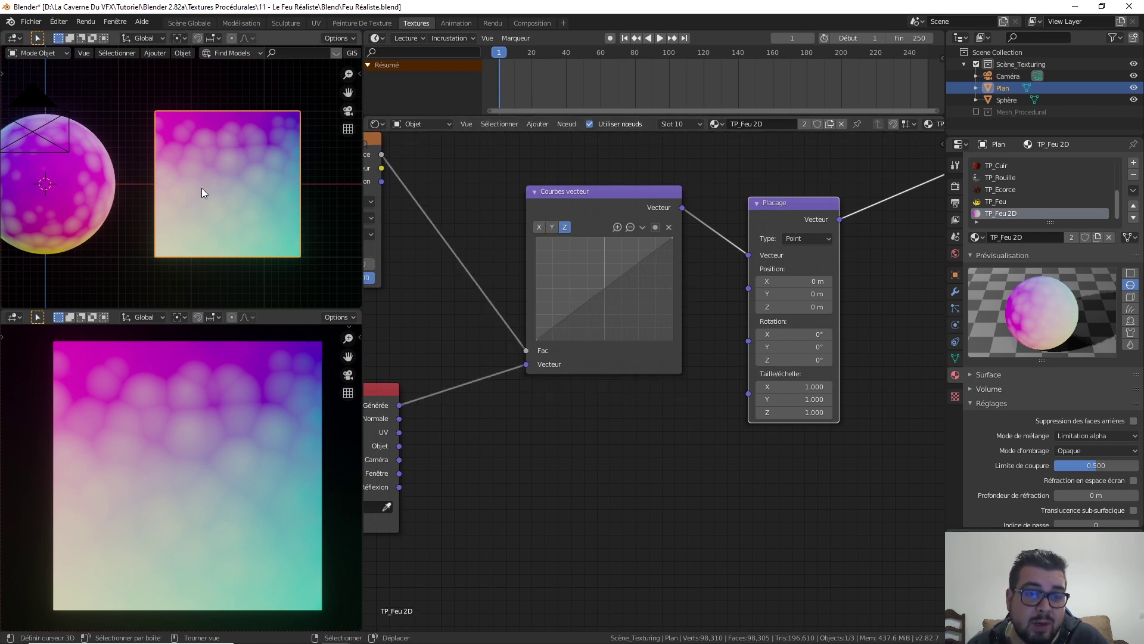
middle_drag(201, 192, 141, 164)
key(KP_1)
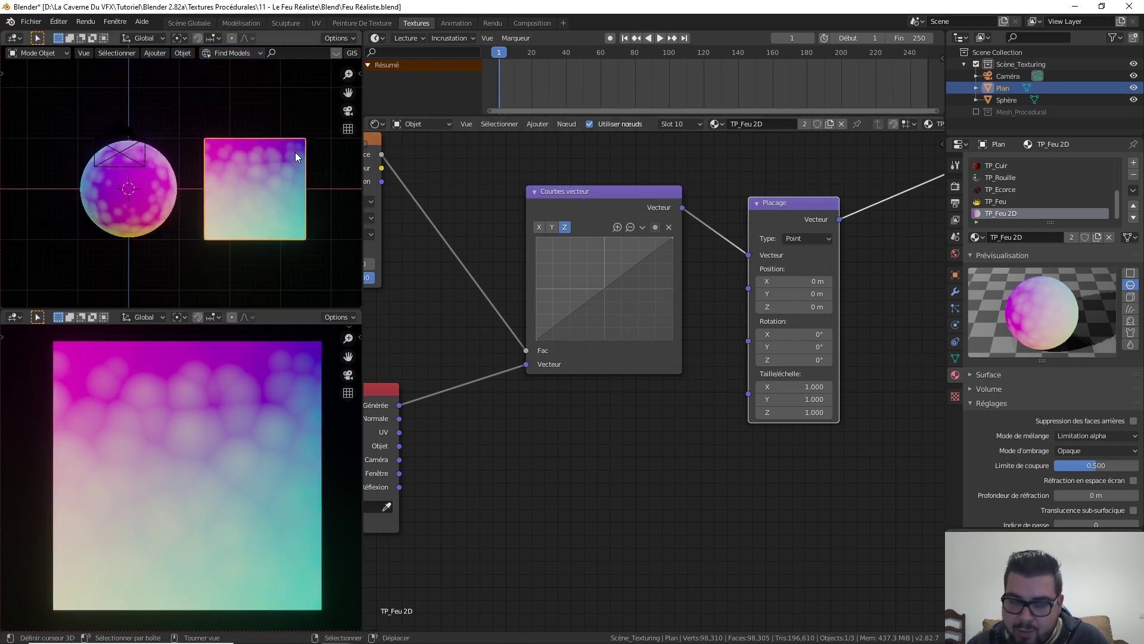
middle_drag(585, 412, 552, 377)
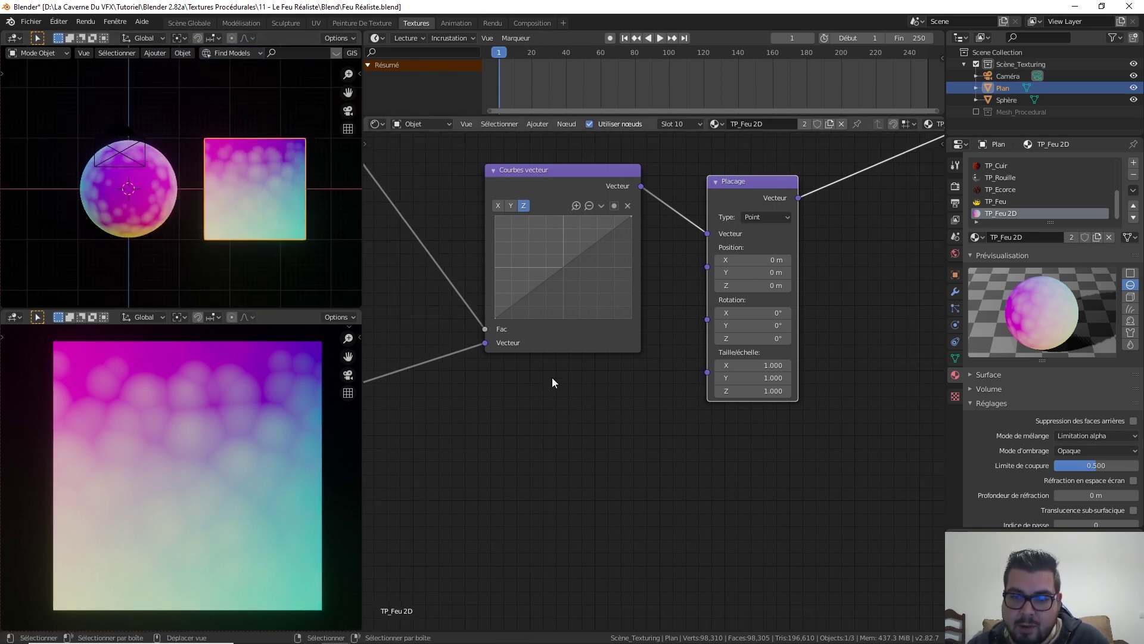
click(499, 205)
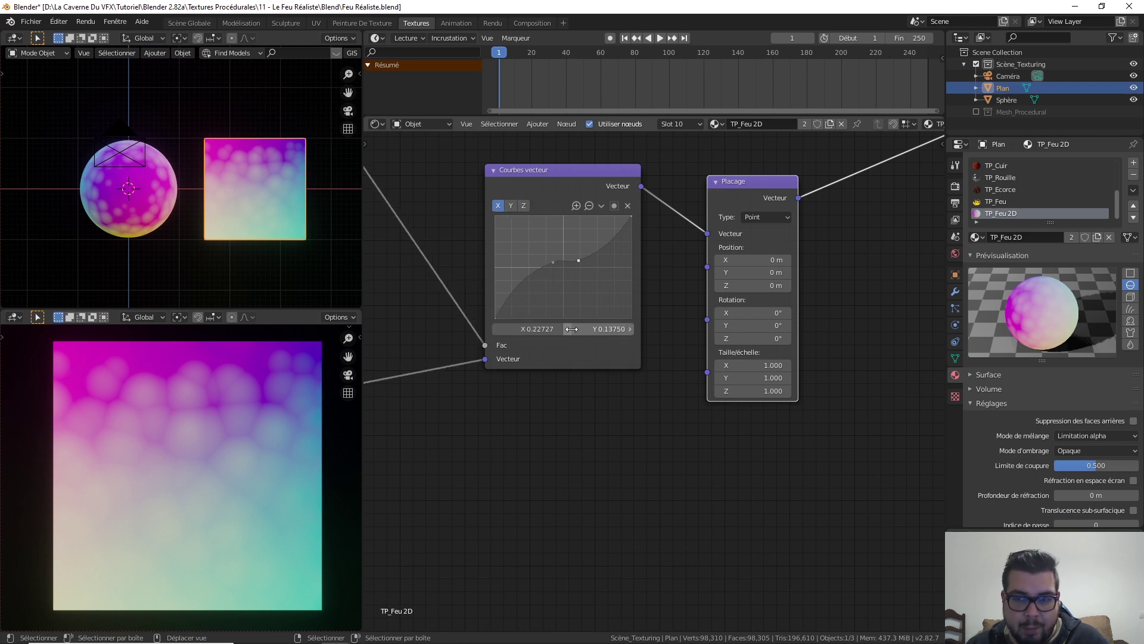
- Move the noise texture under the color Mix node and connect the lower Mapping node's output to its Vector input
scroll(792, 310, down, 1)
middle_drag(828, 257, 681, 309)
scroll(737, 282, down, 2)
middle_drag(752, 261, 642, 307)
scroll(642, 306, down, 2)
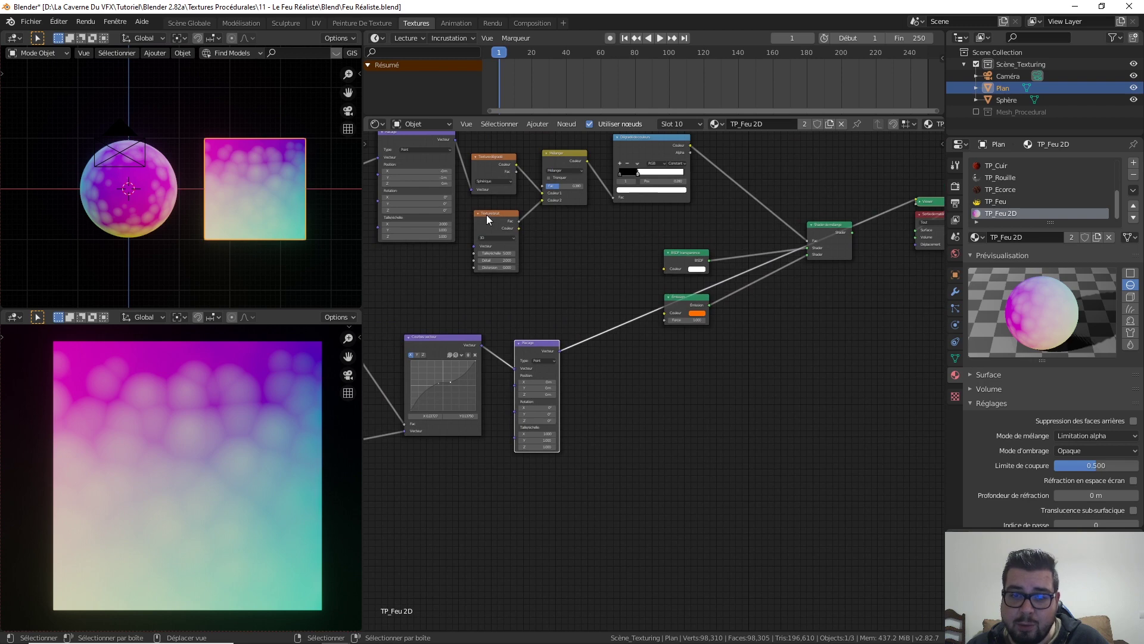
drag(487, 215, 543, 218)
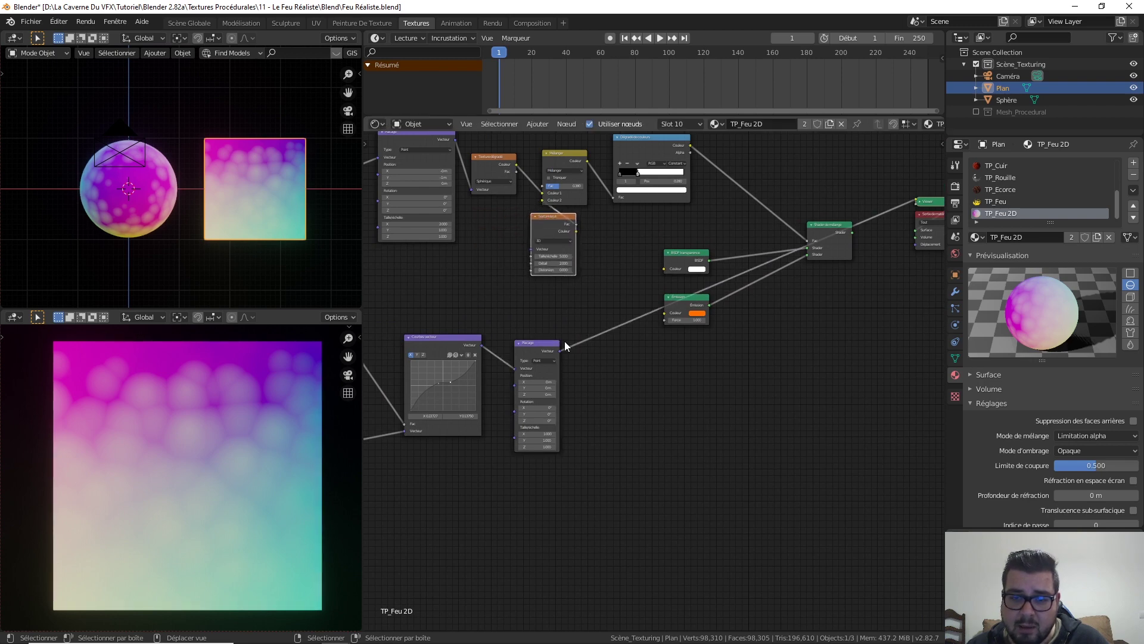
drag(559, 352, 532, 249)
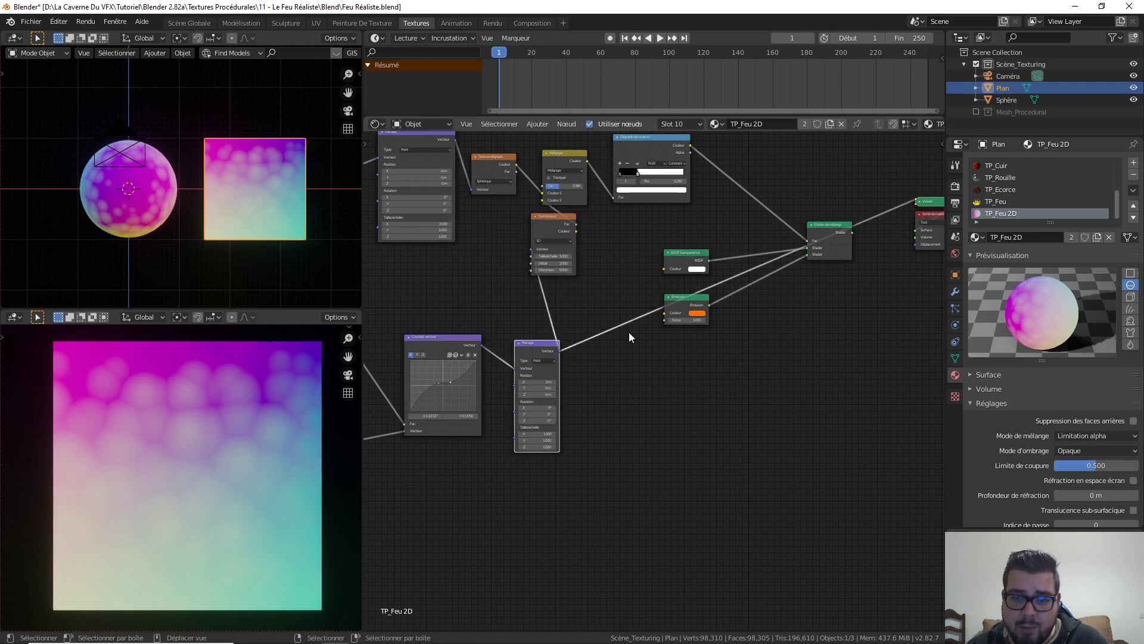
- Restore the Mix Shader as the material output and examine the flame on the plane up close
middle_drag(652, 321, 609, 316)
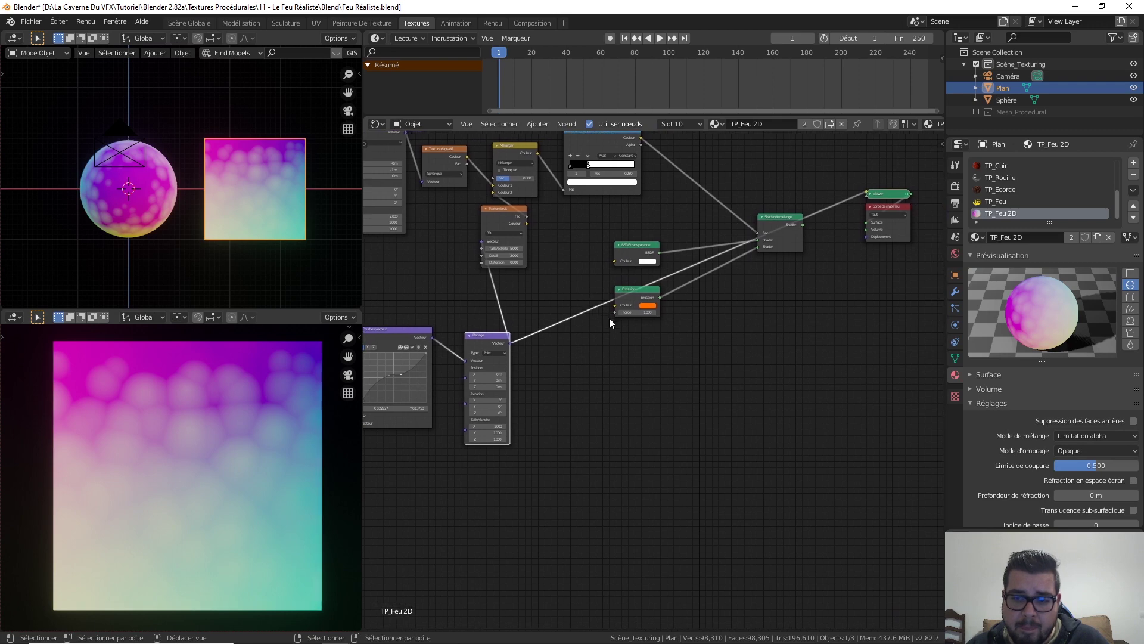
ctrl+shift+click(785, 215)
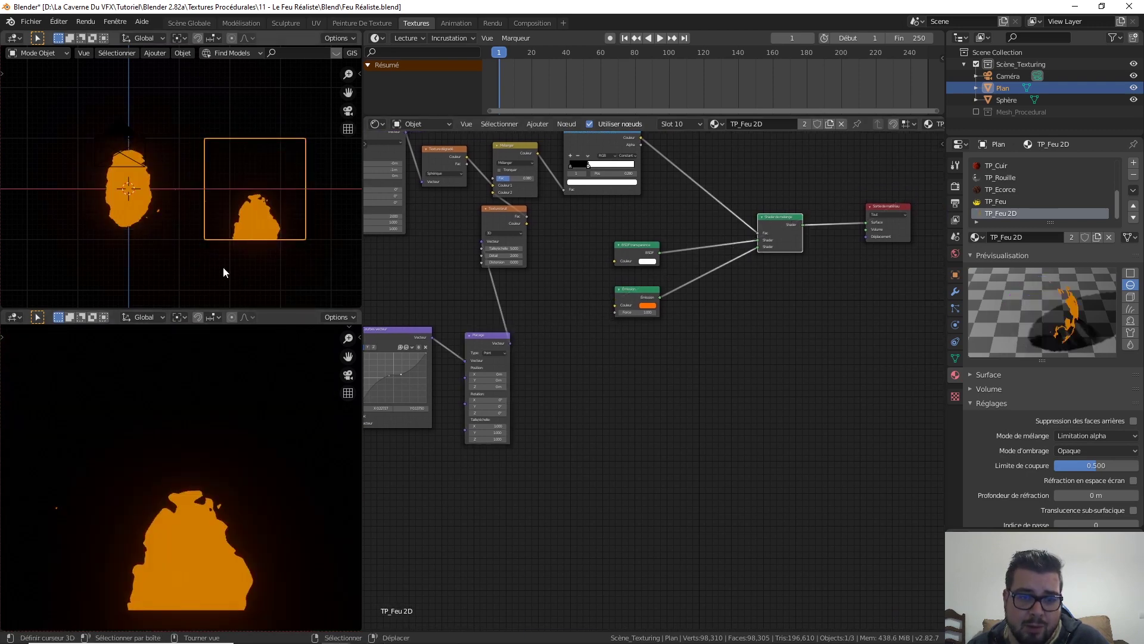
middle_drag(577, 450, 612, 439)
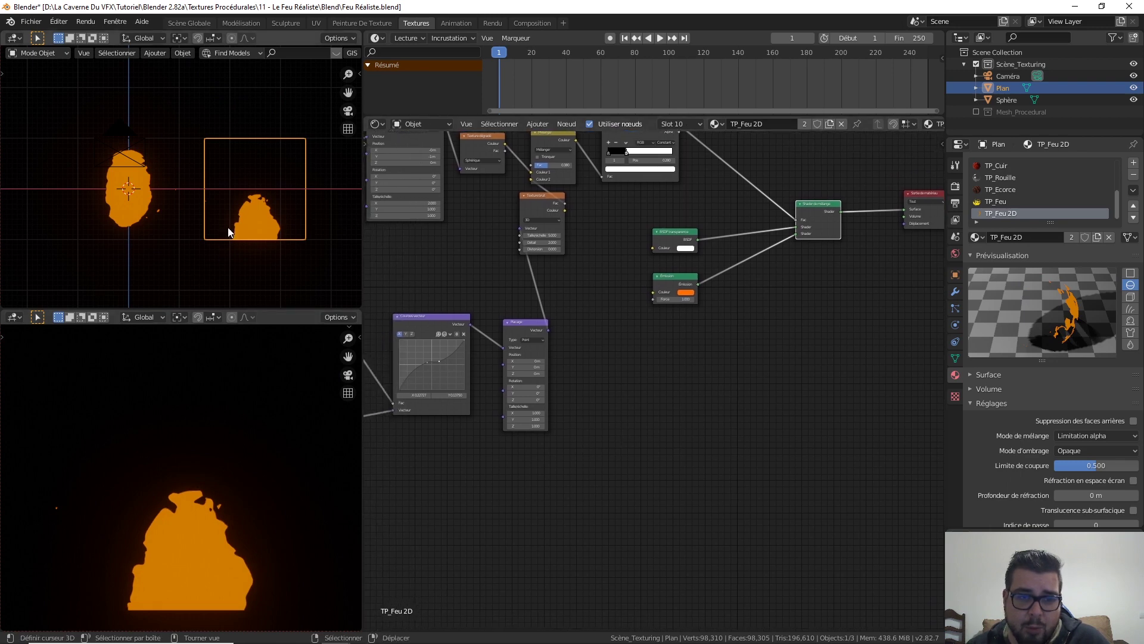
scroll(235, 235, up, 3)
shift+middle_drag(276, 251, 177, 242)
scroll(233, 263, up, 2)
shift+middle_drag(266, 267, 189, 205)
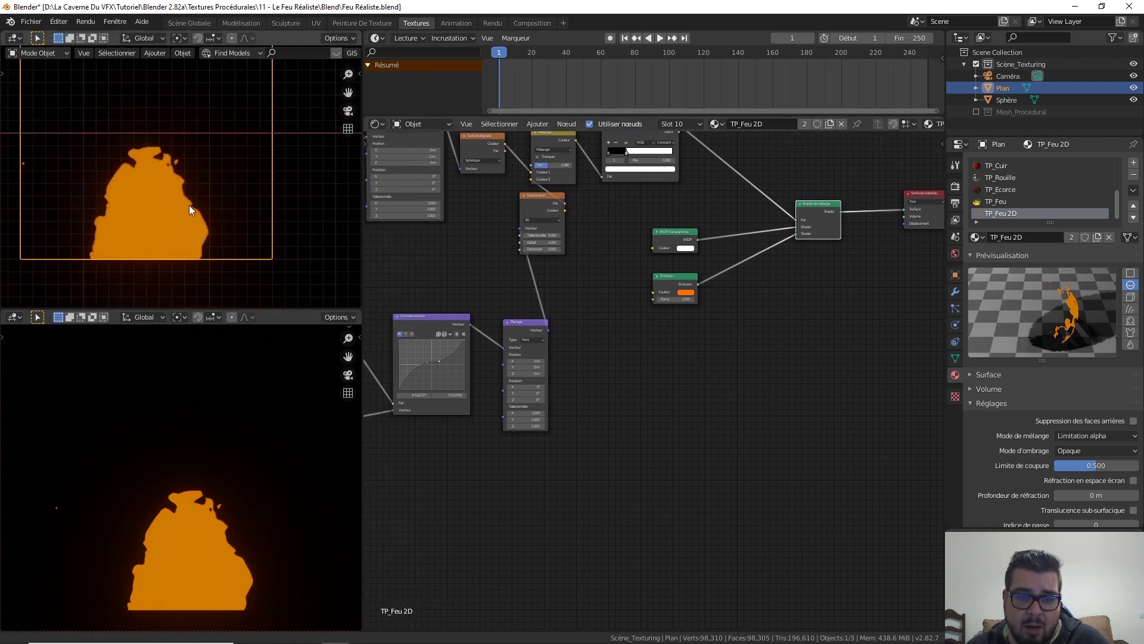
scroll(186, 208, up, 2)
middle_drag(779, 284, 795, 322)
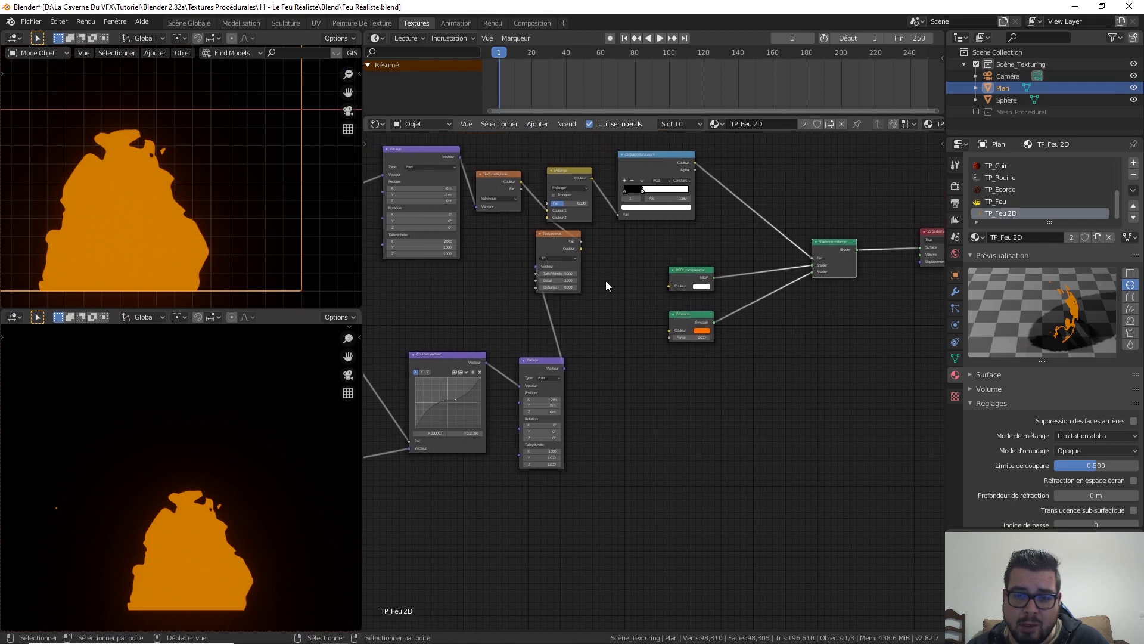
- Disconnect the Mapping node from the noise texture's Vector input to compare the flame shapes, and reconnect it
mouse_move(536, 267)
mouse_down()
mouse_move(511, 280)
mouse_move(529, 285)
mouse_up()
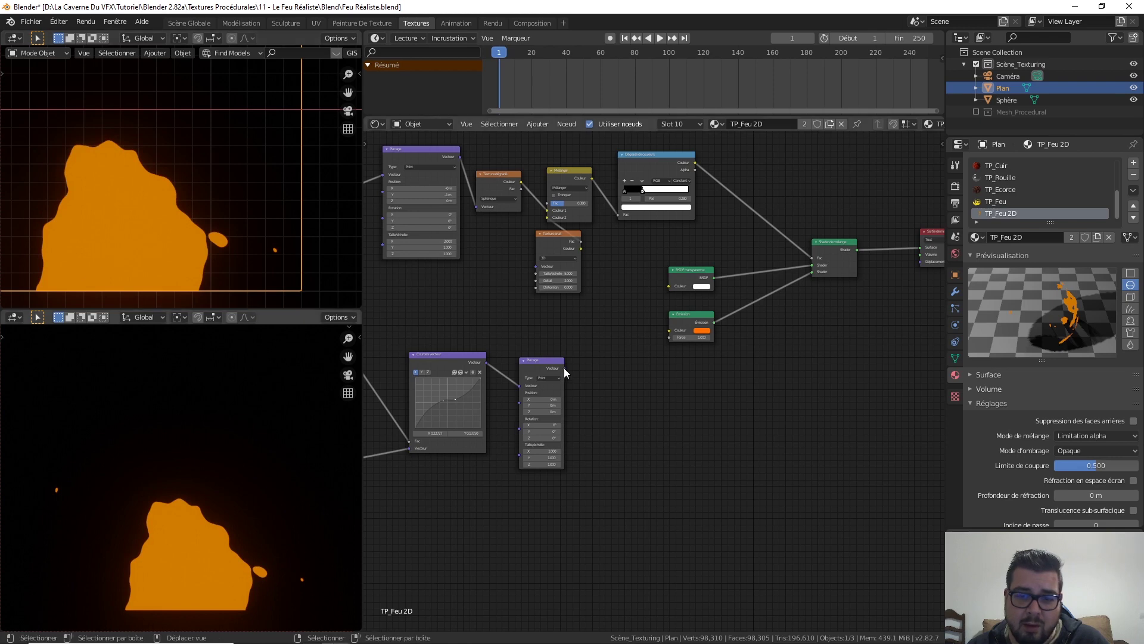
drag(563, 367, 535, 261)
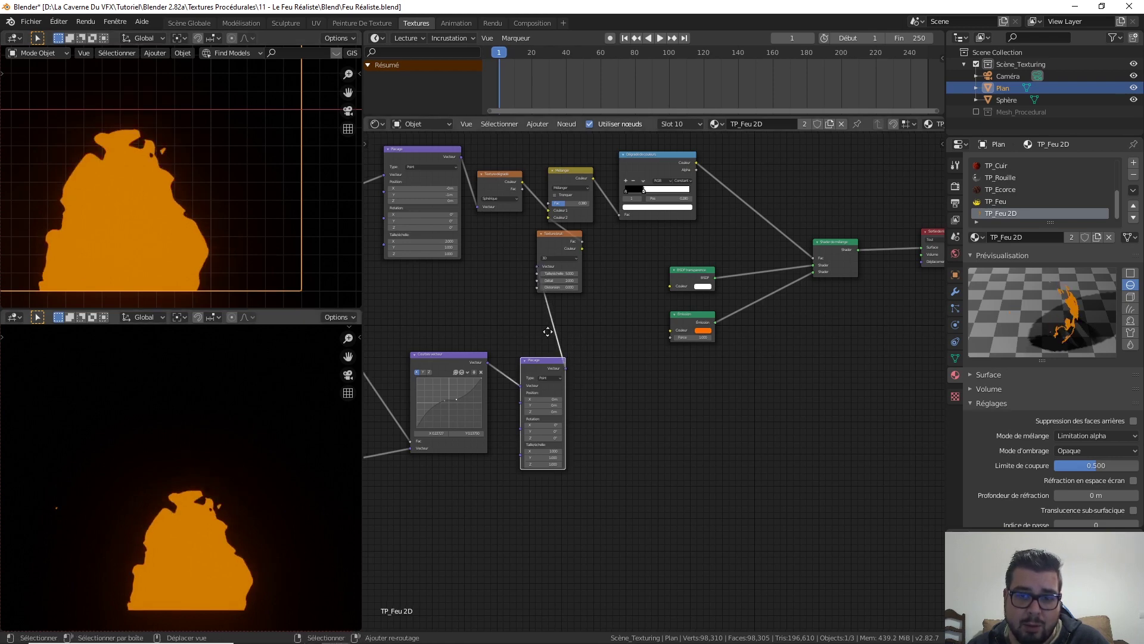
- Move the Vector Curves node and the lower Mapping node together slightly away from beneath the noise texture
middle_drag(542, 331, 624, 336)
drag(624, 337, 545, 411)
drag(630, 361, 601, 354)
- Try shifting the lower Mapping node's Z position and reset it to 0 m
scroll(627, 420, up, 1)
scroll(627, 419, up, 4)
middle_drag(627, 421, 677, 383)
scroll(645, 380, up, 3)
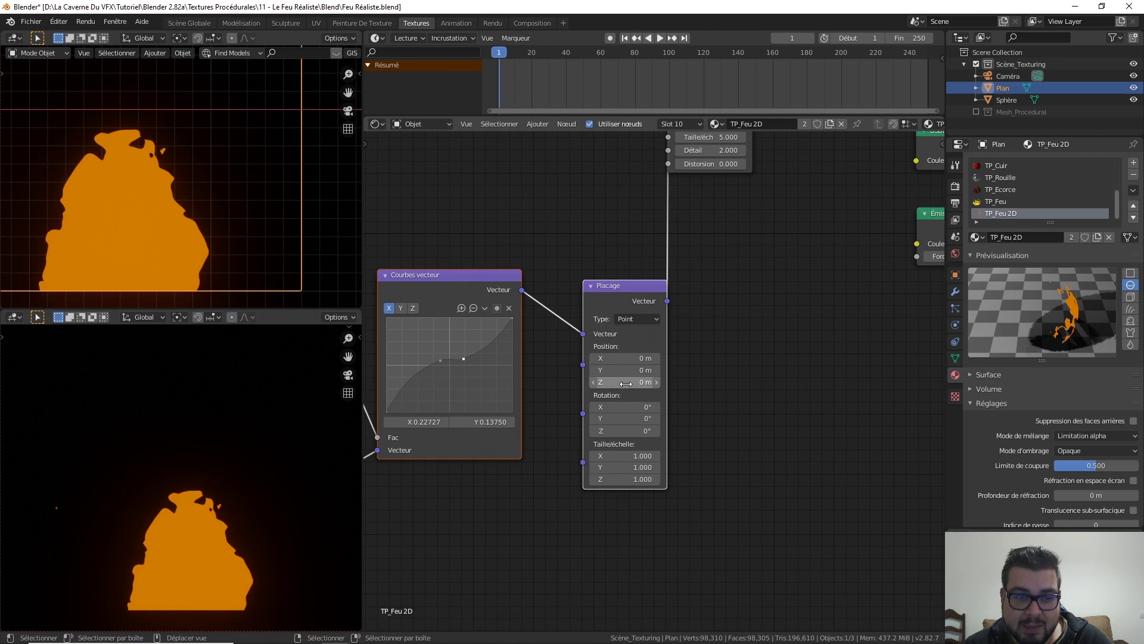
drag(625, 382, 571, 382)
key(BackSpace)
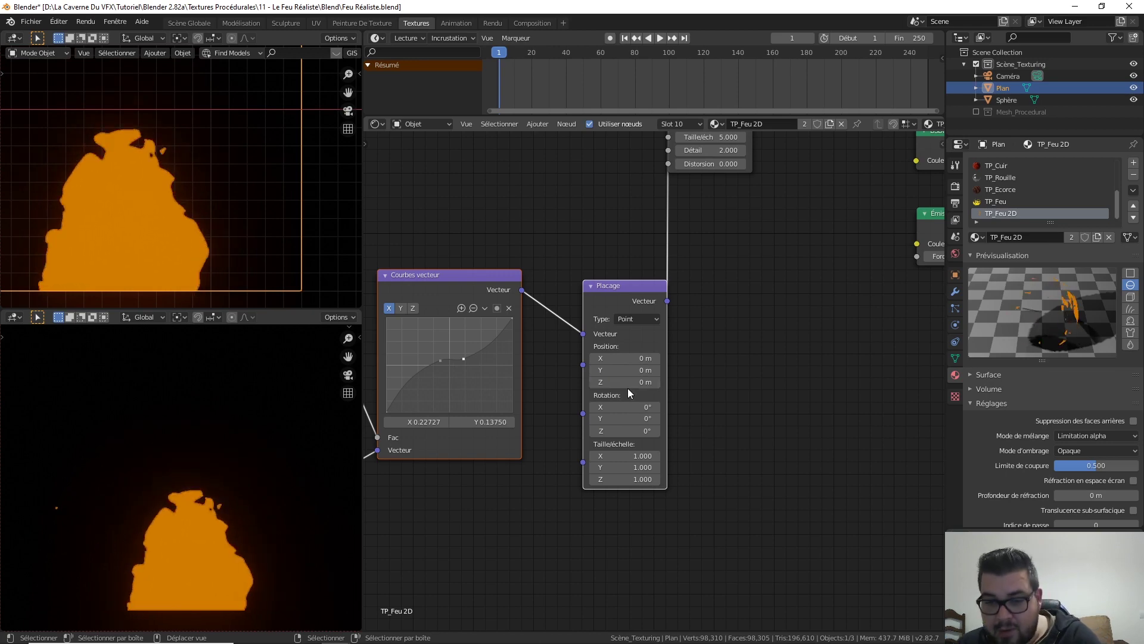
- Move the Emission and Transparent BSDF nodes closer to the Mix Shader to free space before them
scroll(656, 387, down, 1)
scroll(663, 409, down, 1)
shift+middle_drag(723, 349, 647, 345)
shift+middle_drag(838, 304, 830, 324)
drag(775, 285, 830, 291)
drag(792, 230, 853, 222)
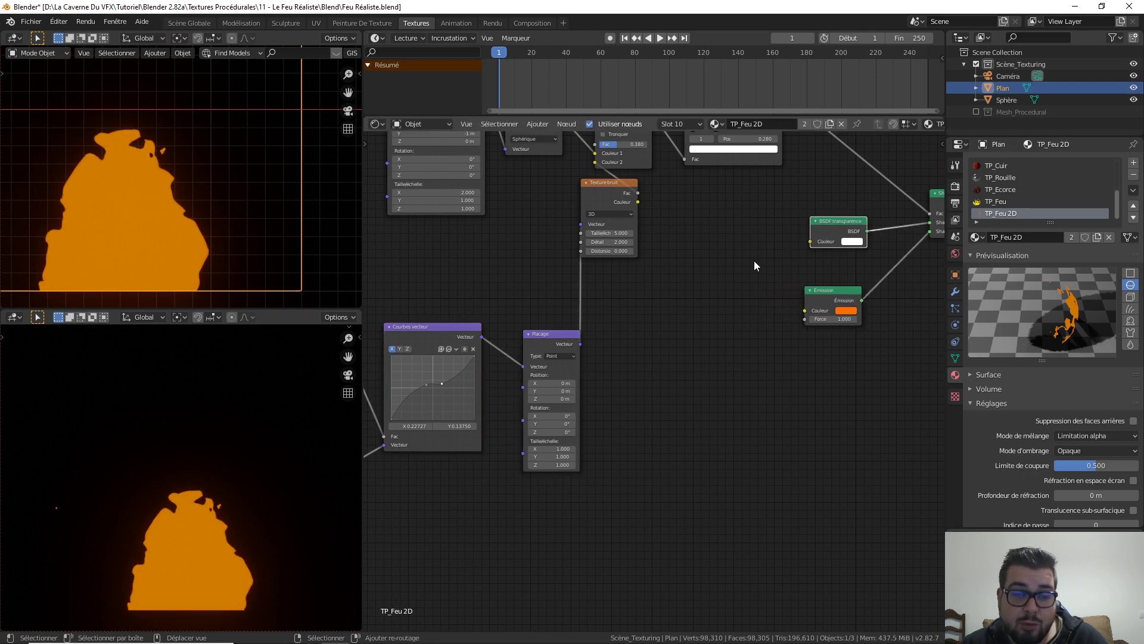
- Add a ColorRamp (Dégradé de couleurs) node and place it just before the Emission node
shift+middle_drag(753, 260, 763, 327)
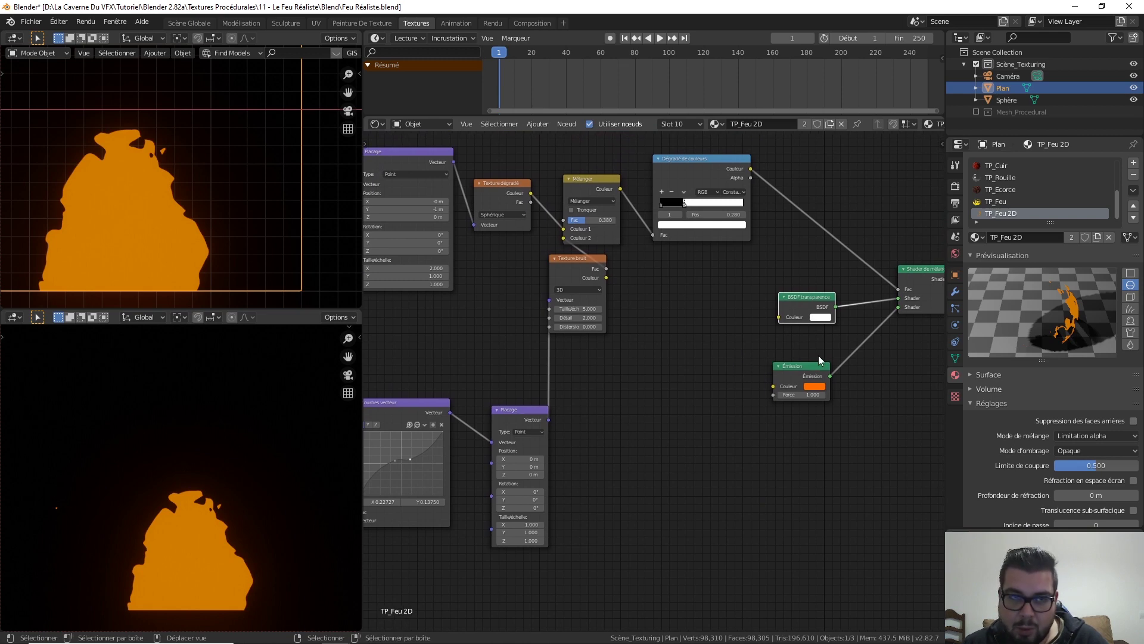
key(shift+a)
mouse_move(643, 382)
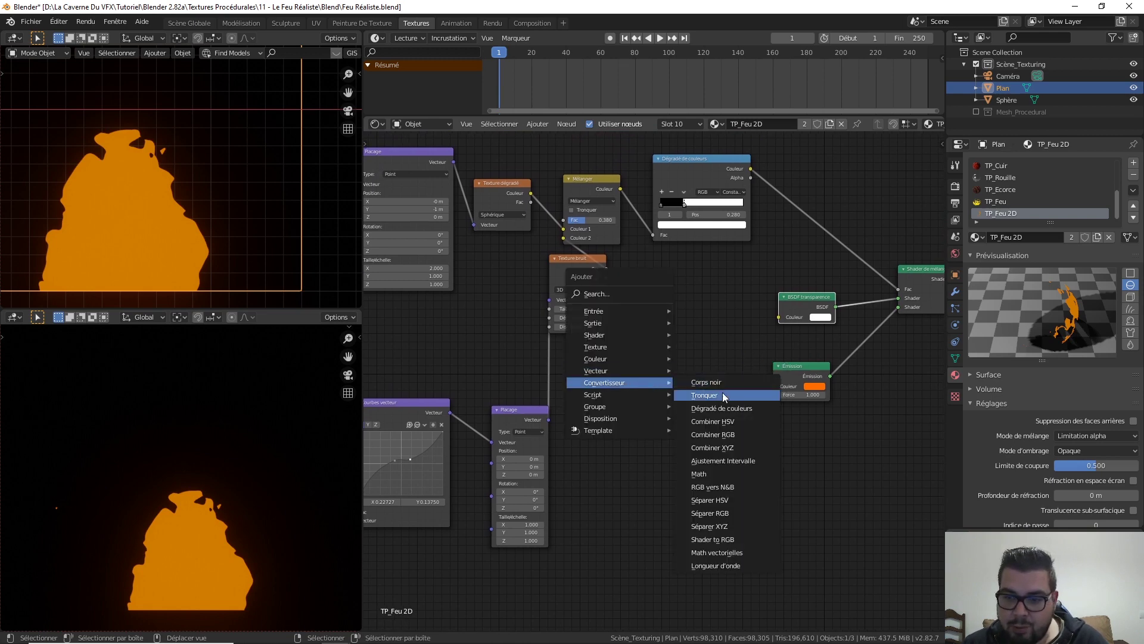
click(739, 408)
click(713, 374)
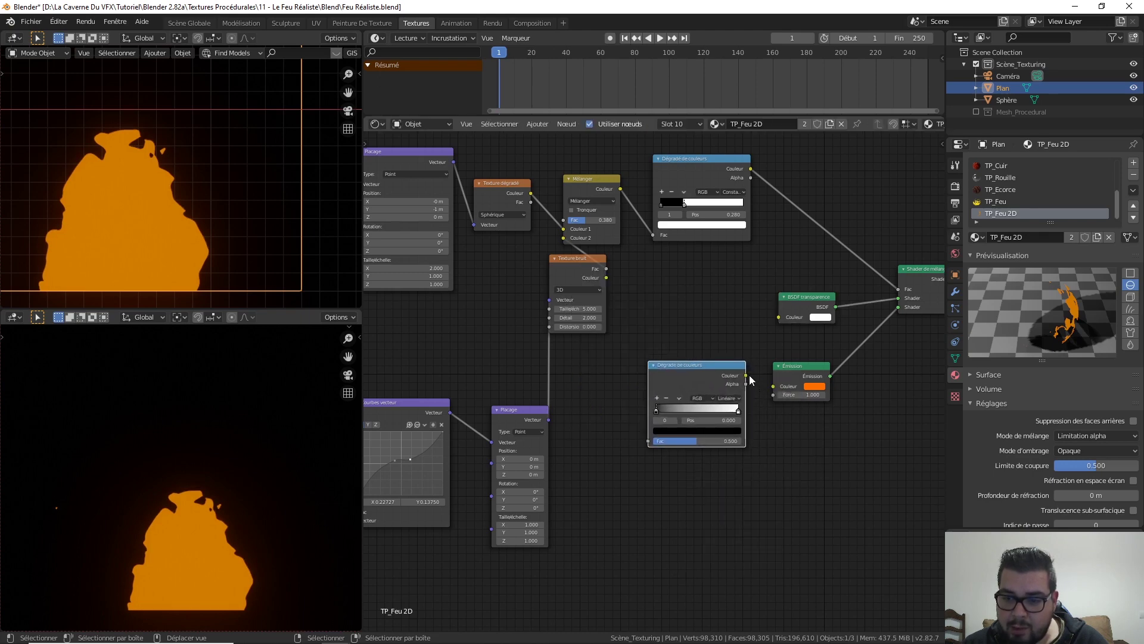
- Connect the lower ColorRamp's color output to the Emission color, then add a middle stop to the ramp and color it bright orange
drag(749, 373, 771, 384)
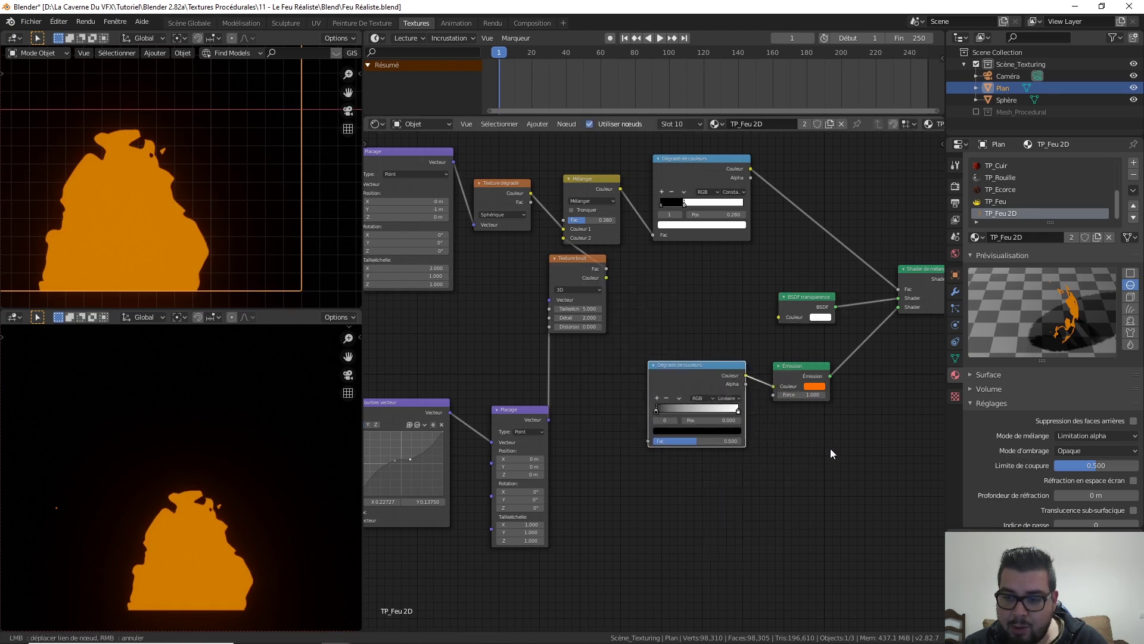
middle_drag(710, 394, 654, 363)
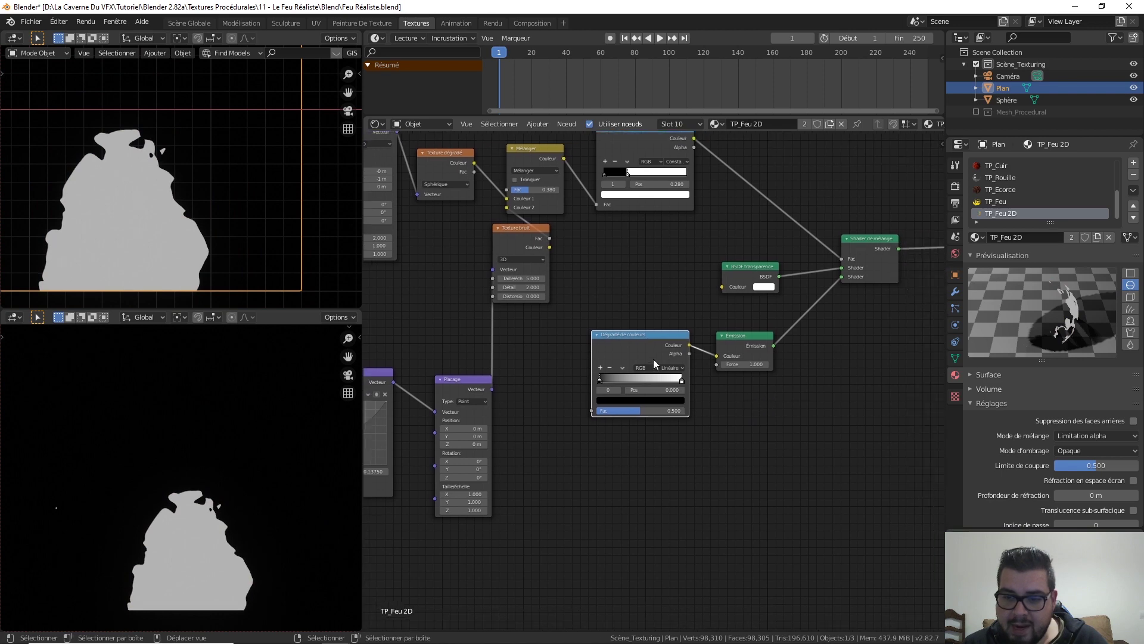
click(601, 368)
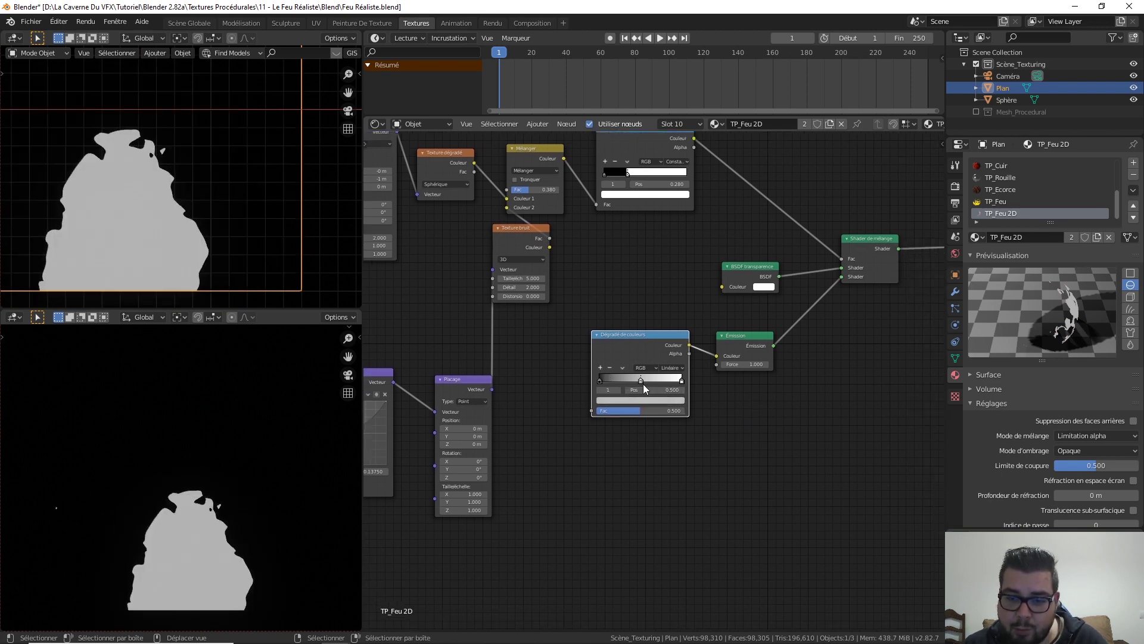
key(g)
click(631, 381)
click(651, 400)
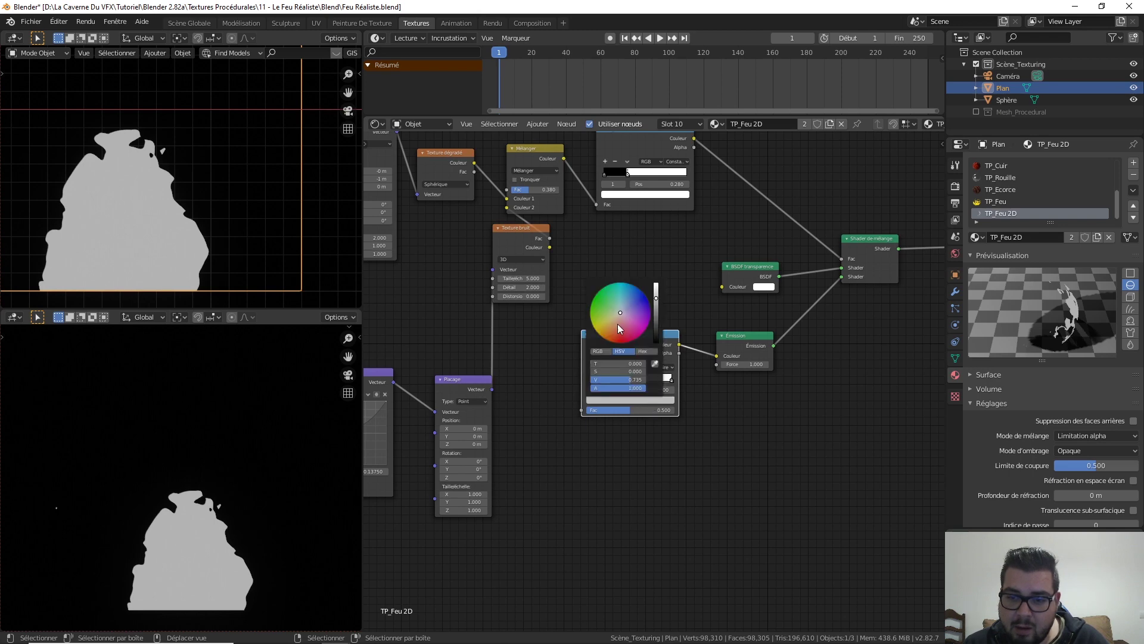
drag(620, 328, 604, 339)
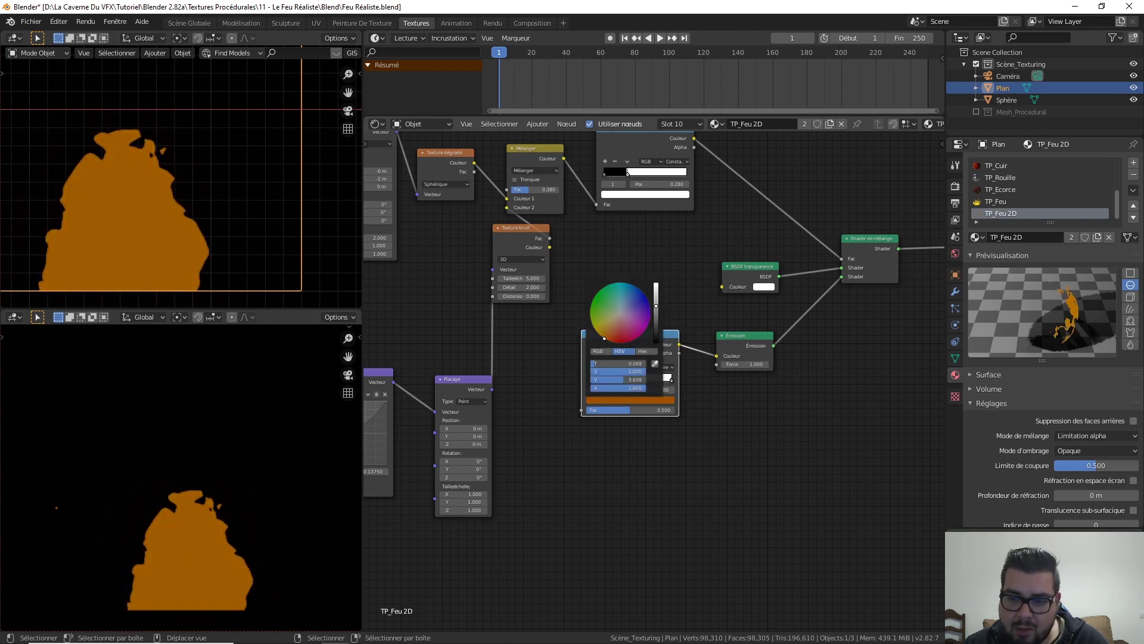
drag(655, 306, 656, 286)
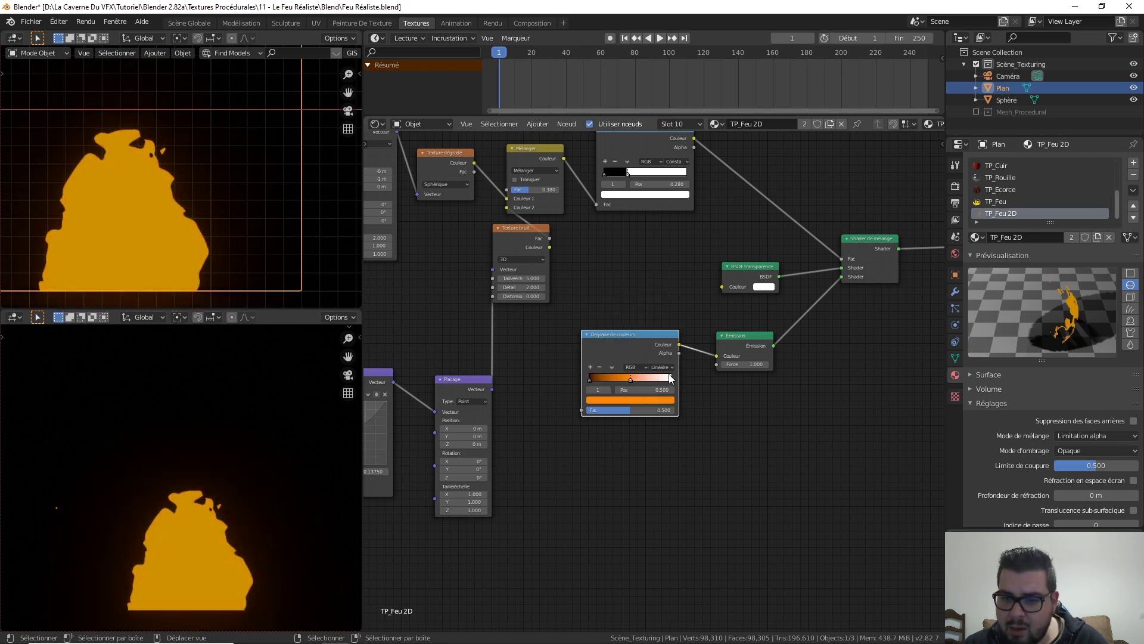
- Add further stops to the emission ColorRamp on the dark side of the orange one and color them red and dark red
key(g)
click(640, 378)
drag(640, 378, 648, 376)
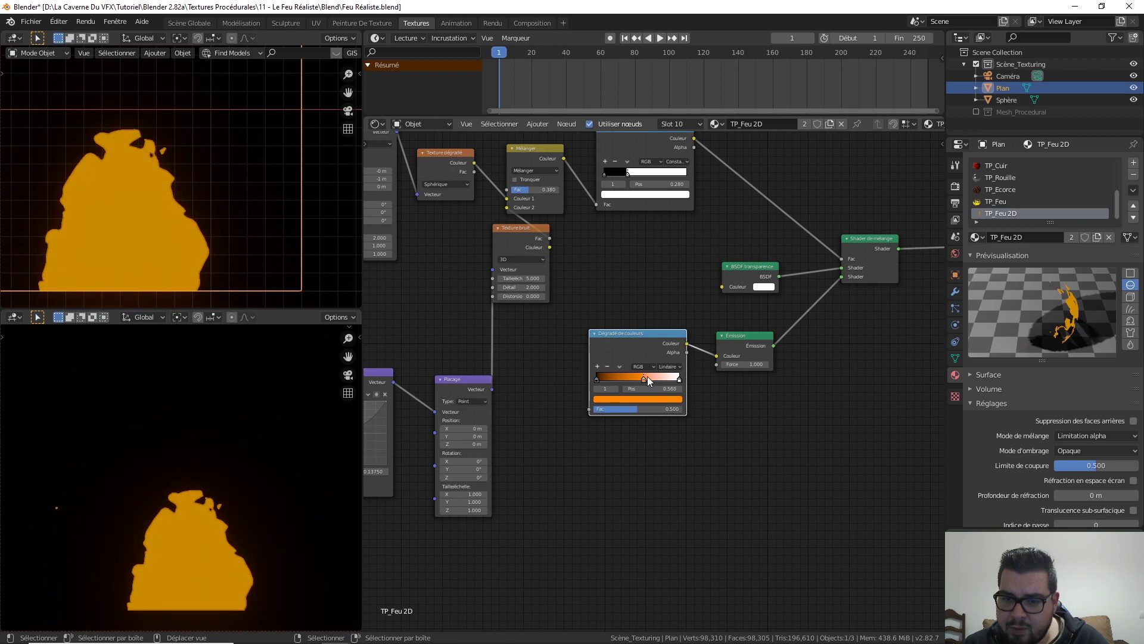
click(597, 366)
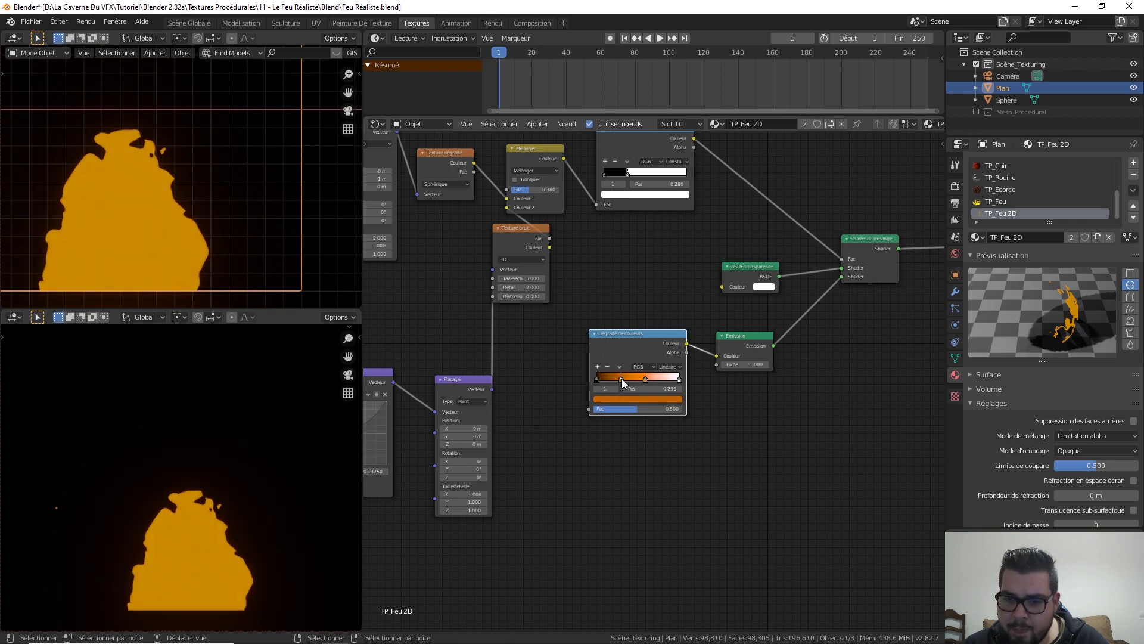
click(636, 399)
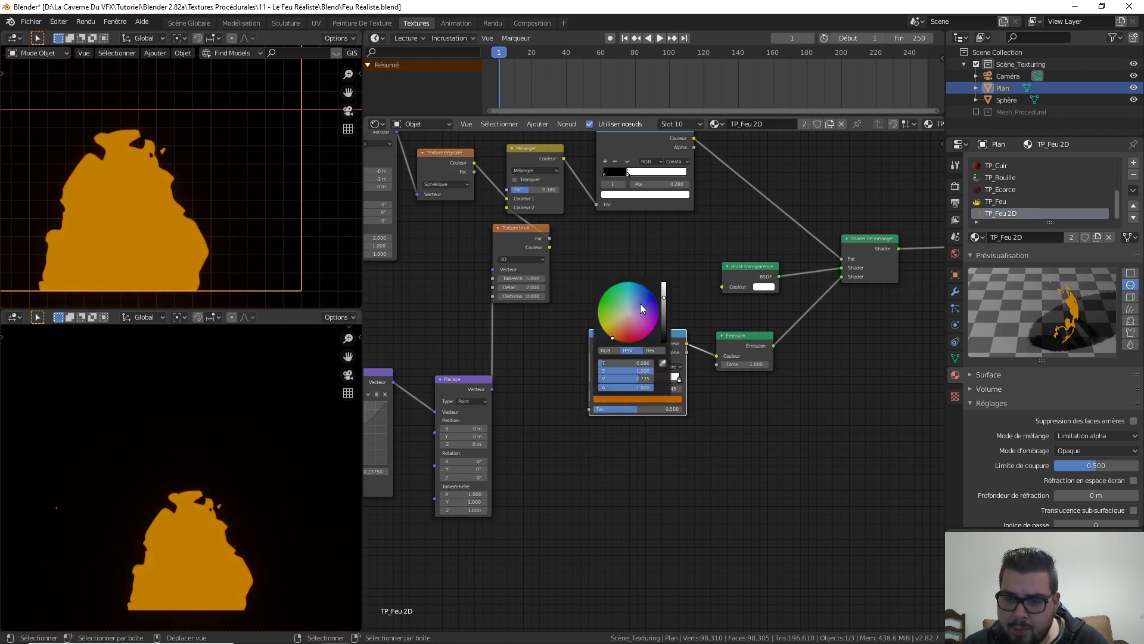
drag(626, 325, 626, 342)
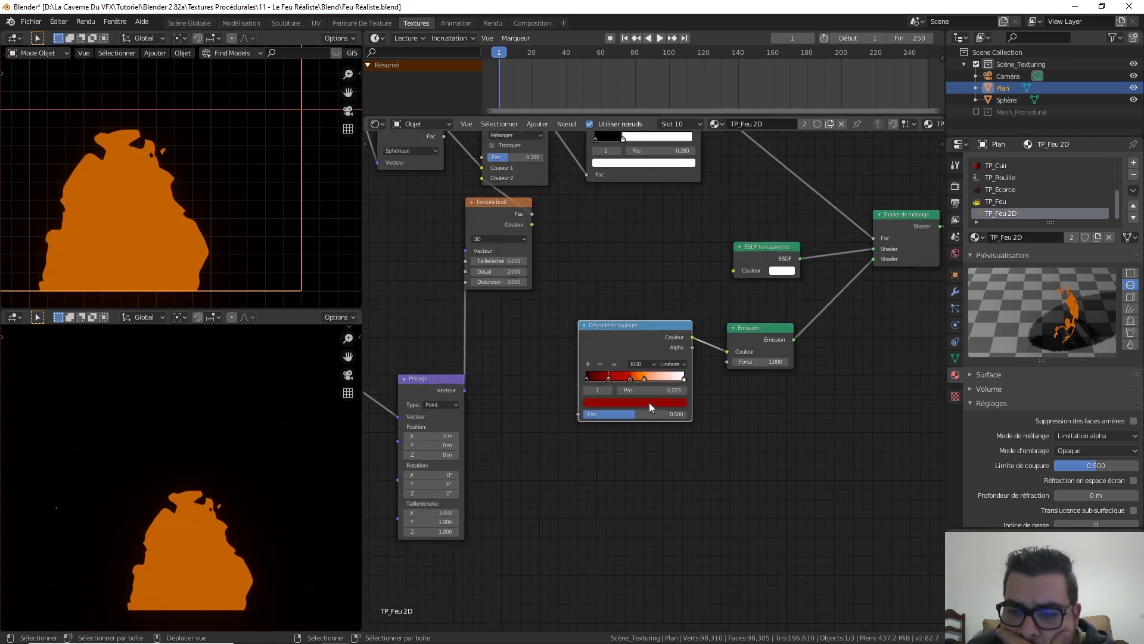
- Rearrange the emission ramp's stops so orange precedes red, and recolor the dark red stop at 0.223 to bright yellow
scroll(649, 402, up, 2)
drag(639, 378, 610, 378)
click(617, 378)
click(585, 377)
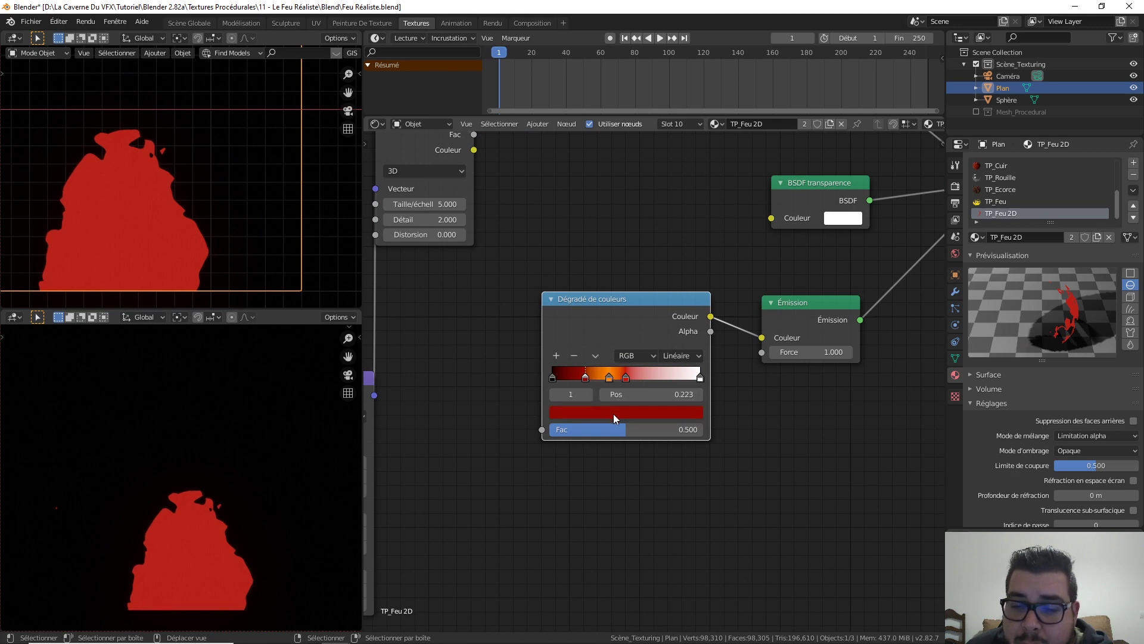
click(614, 414)
drag(593, 289, 565, 290)
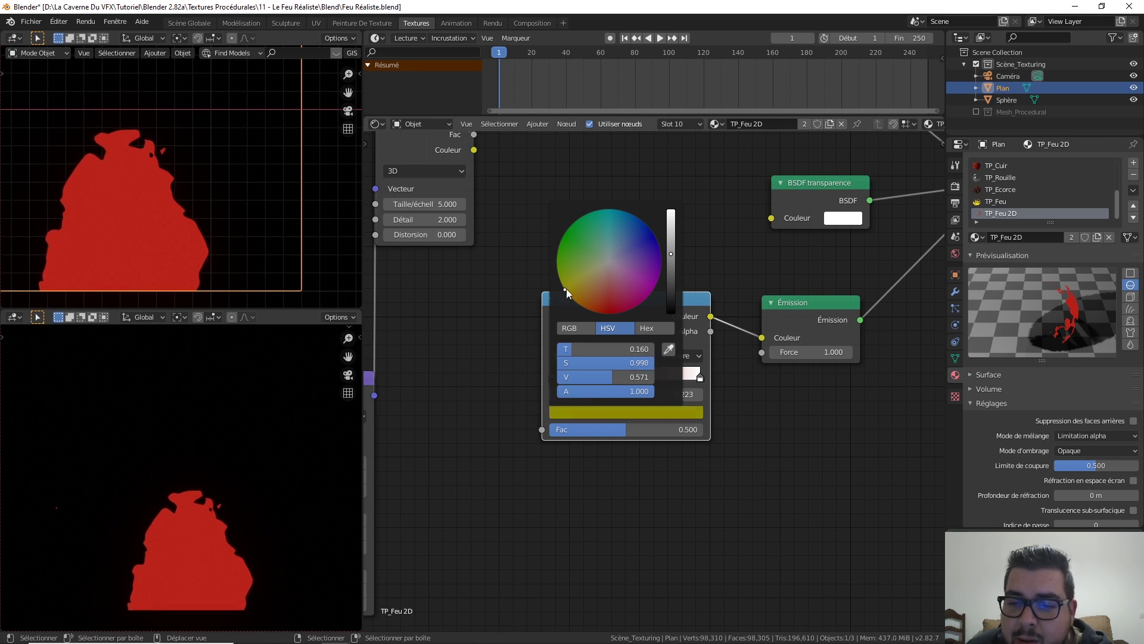
drag(671, 253, 671, 211)
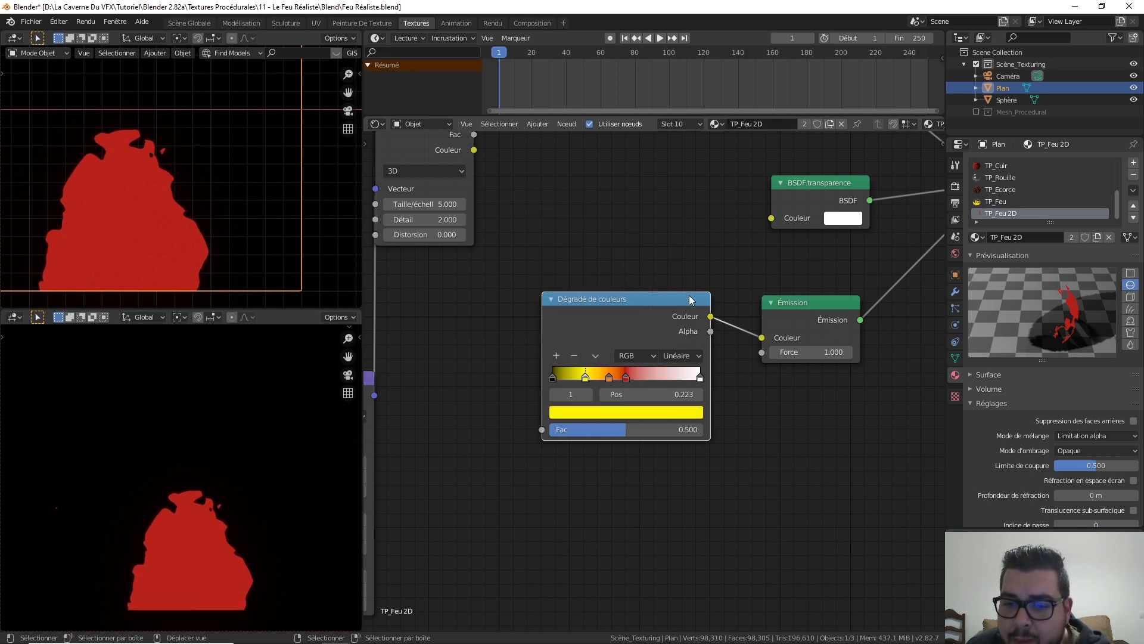
- Move the emission ramp's yellow stop to position 0.264 and remove the white end stop
drag(626, 379, 592, 376)
click(611, 380)
scroll(626, 260, down, 1)
scroll(617, 265, down, 1)
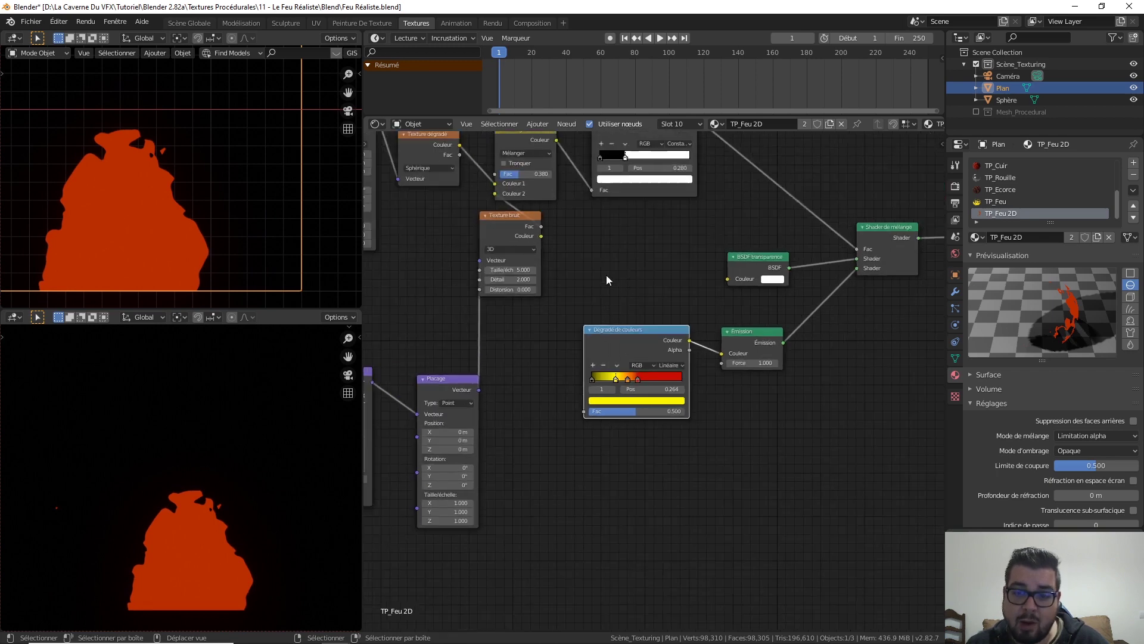
- Move the emission ColorRamp, Emission, Transparent BSDF and Mix Shader nodes together closer to the Material Output
ctrl+scroll(677, 424, right, 2)
scroll(691, 405, down, 1)
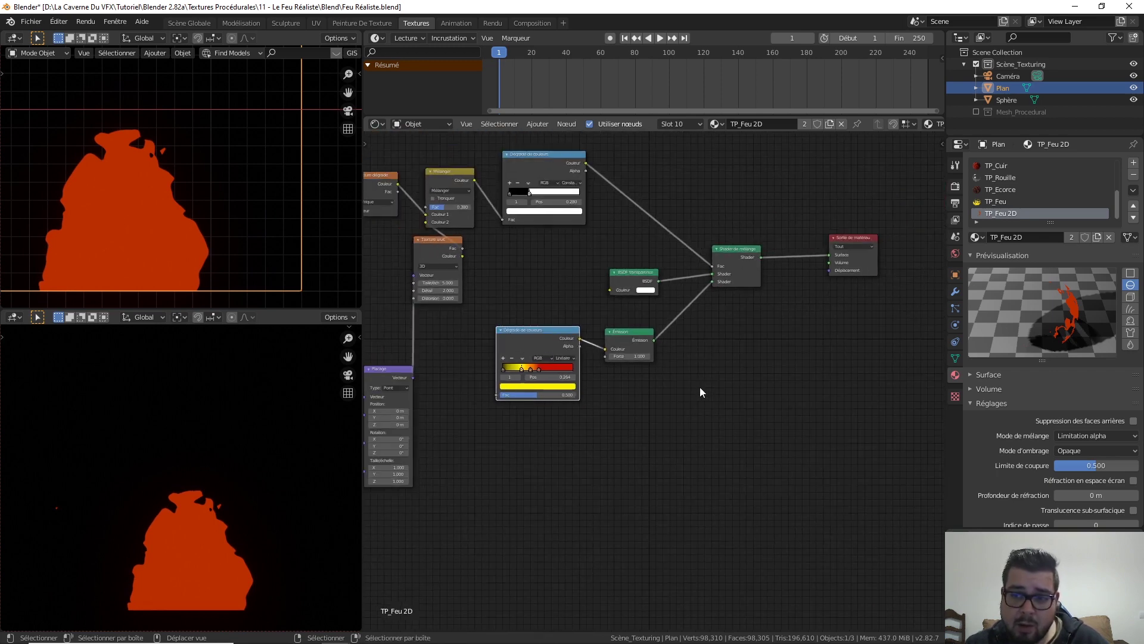
drag(741, 402, 571, 287)
key(g)
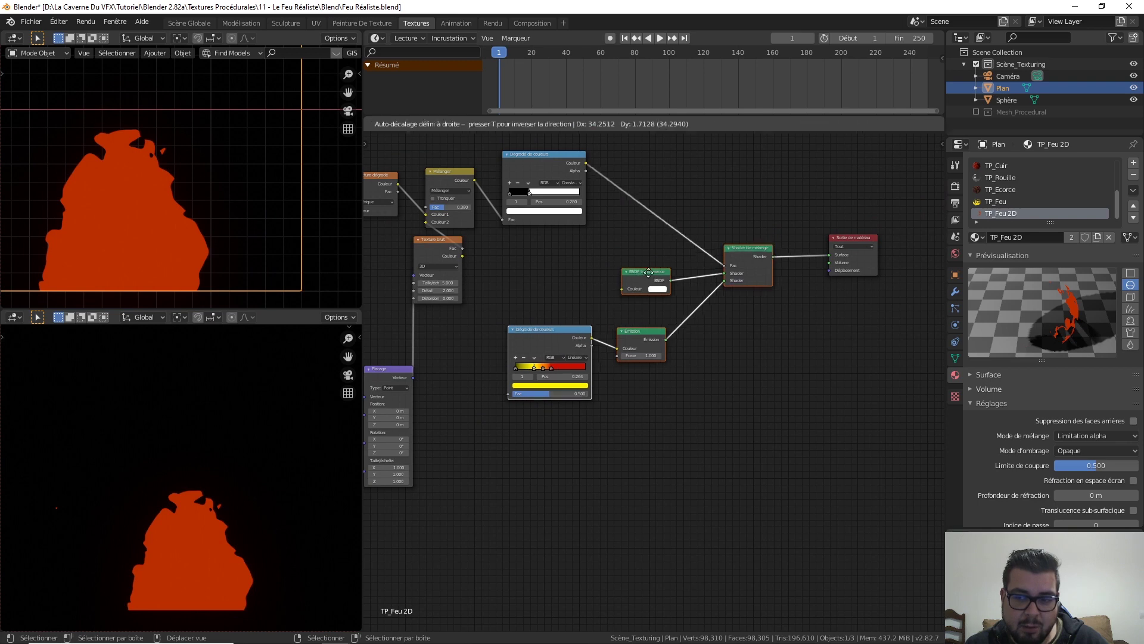
click(669, 248)
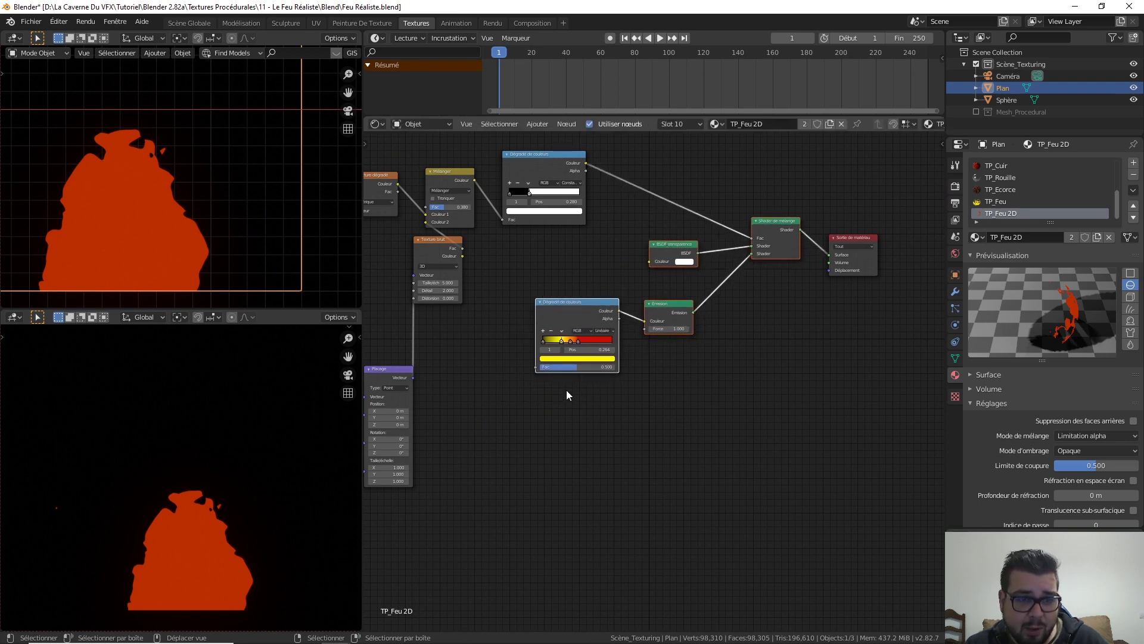
- Move the emission ColorRamp, Emission and Transparent BSDF nodes slightly down and closer to the Mix Shader
click(624, 409)
drag(827, 421, 574, 259)
key(g)
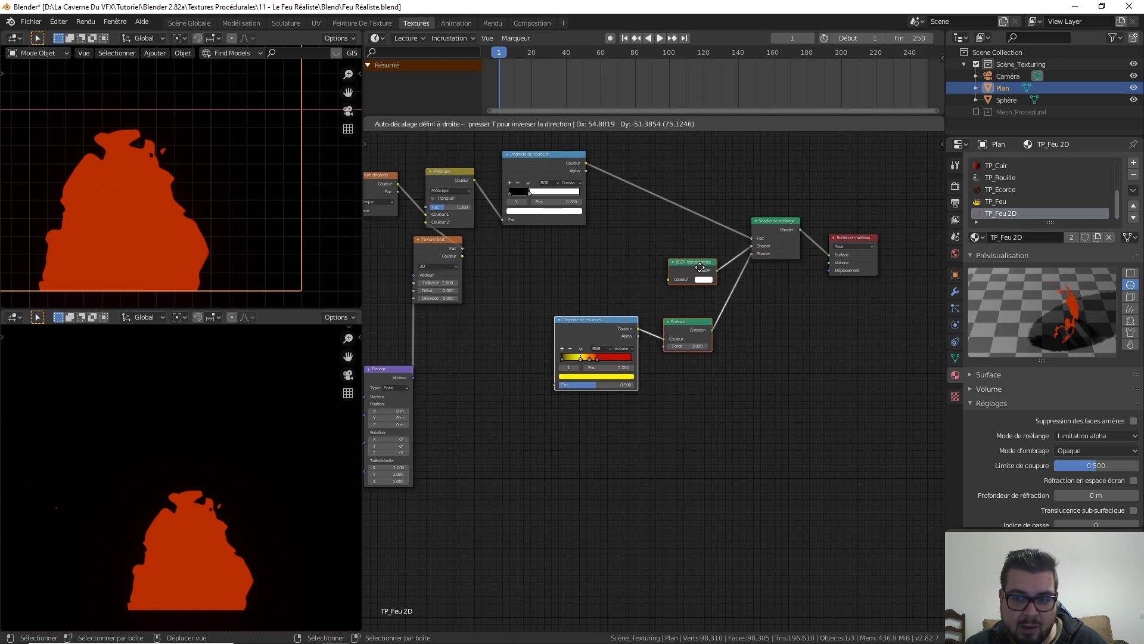
click(702, 266)
- Shift the noise texture node slightly away from the Mix (Mélanger) node and connect the Mix color output to the emission ColorRamp's Fac
middle_drag(556, 302, 632, 308)
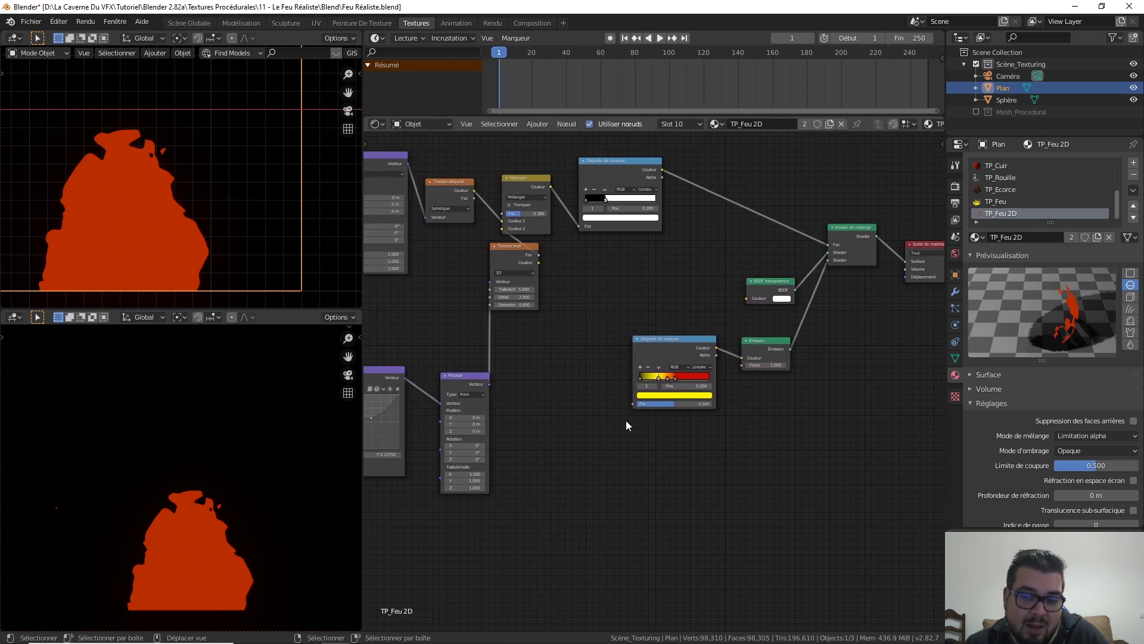
scroll(519, 341, up, 2)
middle_drag(535, 348, 595, 373)
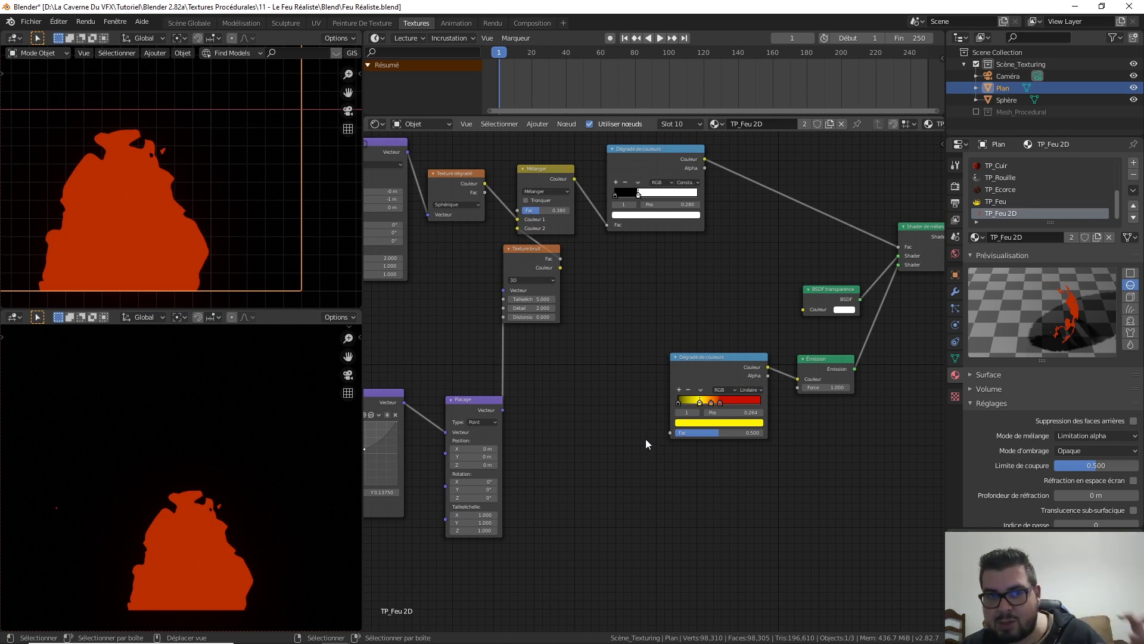
scroll(654, 438, up, 2)
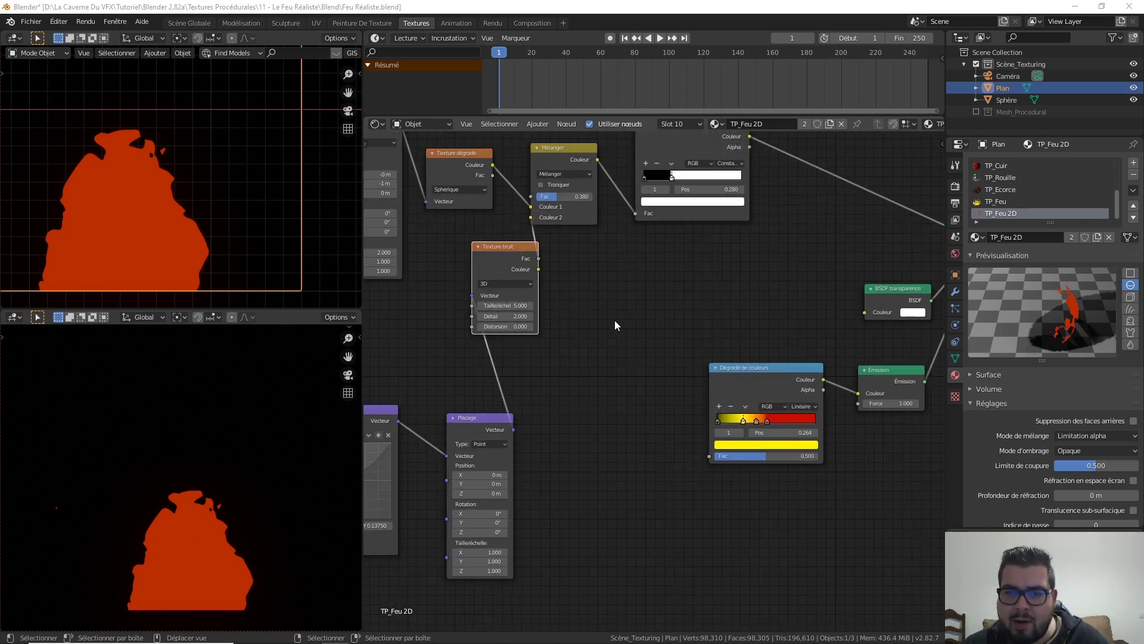
scroll(537, 292, down, 1)
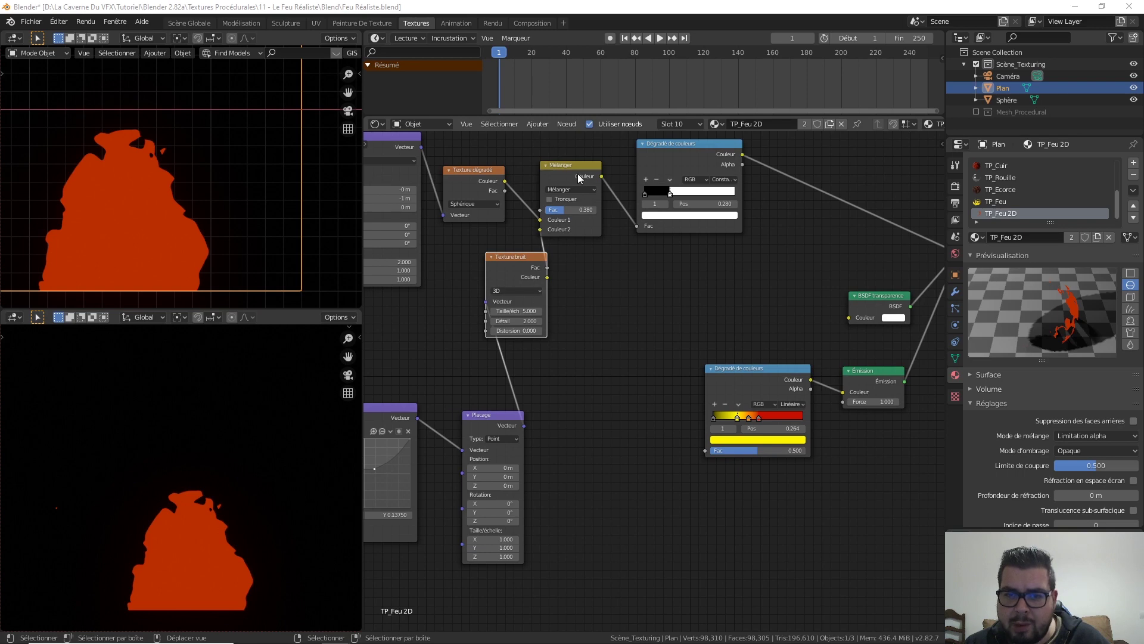
drag(601, 178, 607, 197)
drag(631, 351, 705, 450)
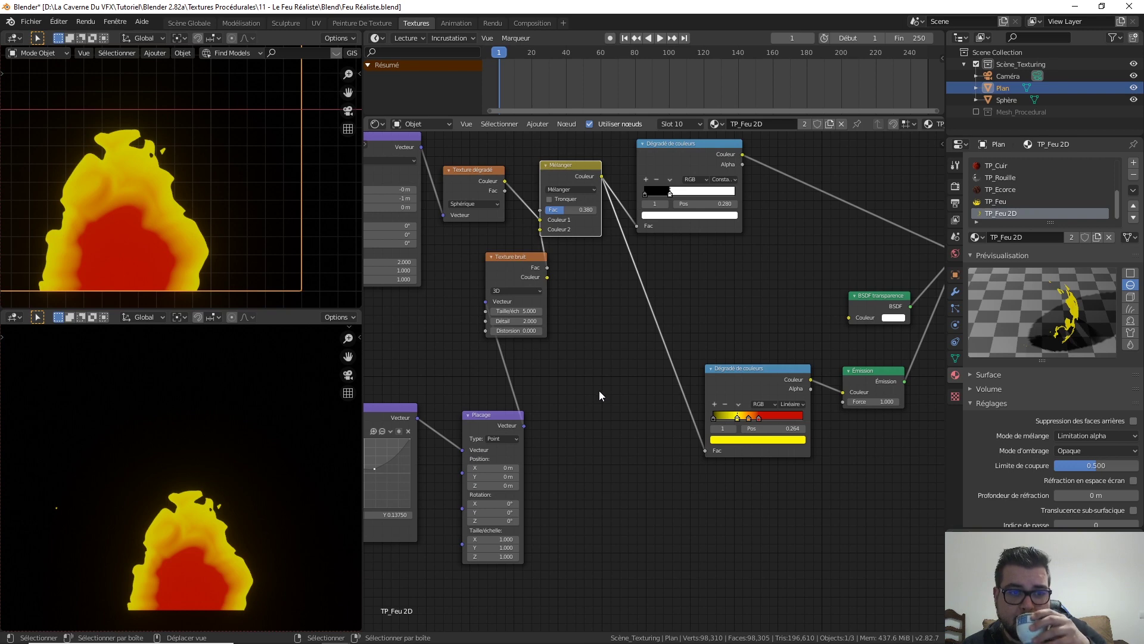
- Switch the upper viewport to Material Preview shading and view the flame up close
scroll(92, 59, down, 5)
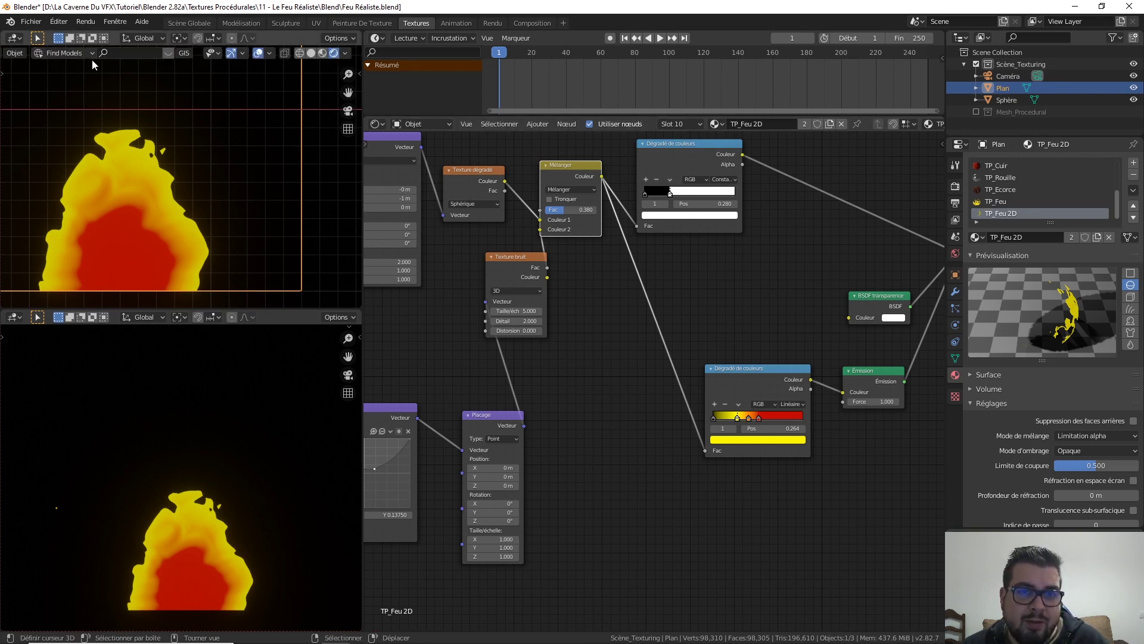
click(322, 53)
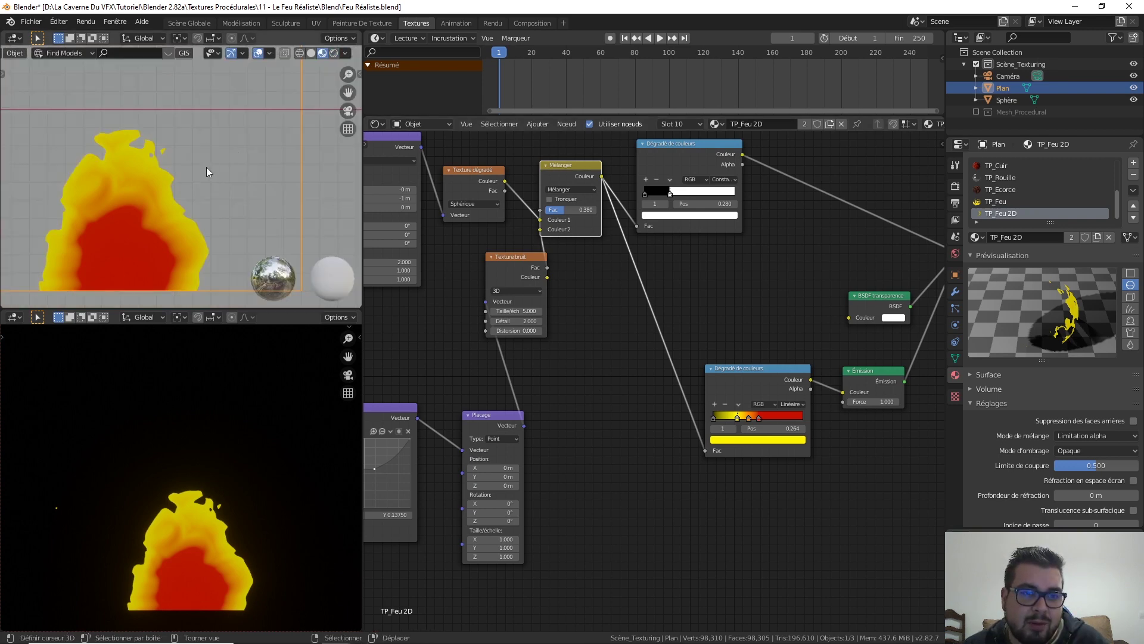
scroll(206, 167, down, 1)
scroll(227, 161, up, 1)
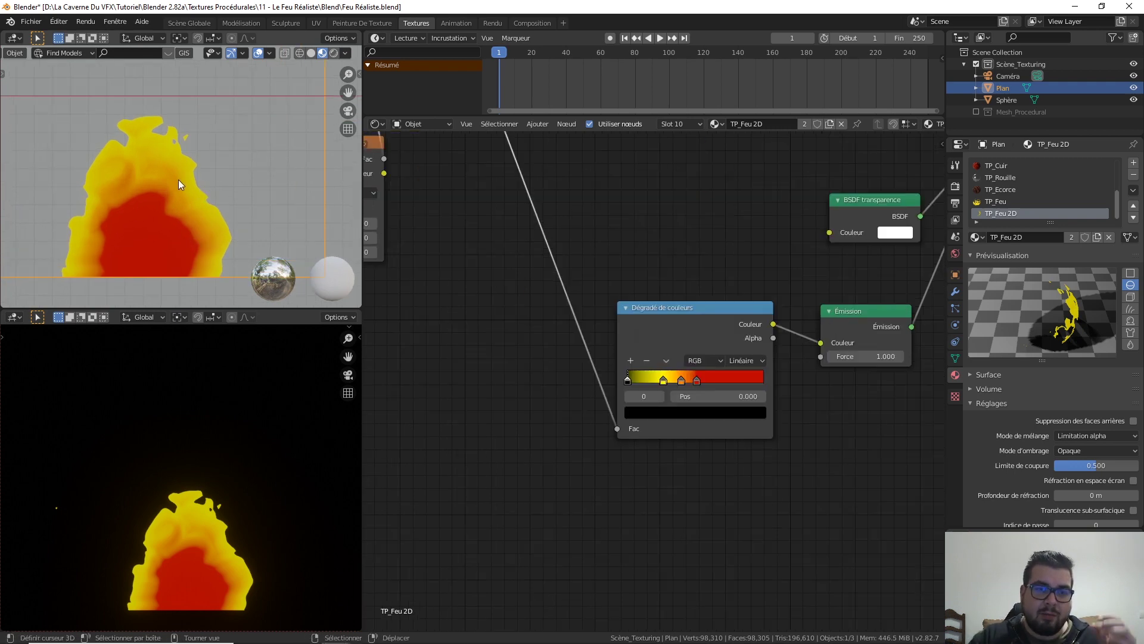
scroll(192, 239, up, 2)
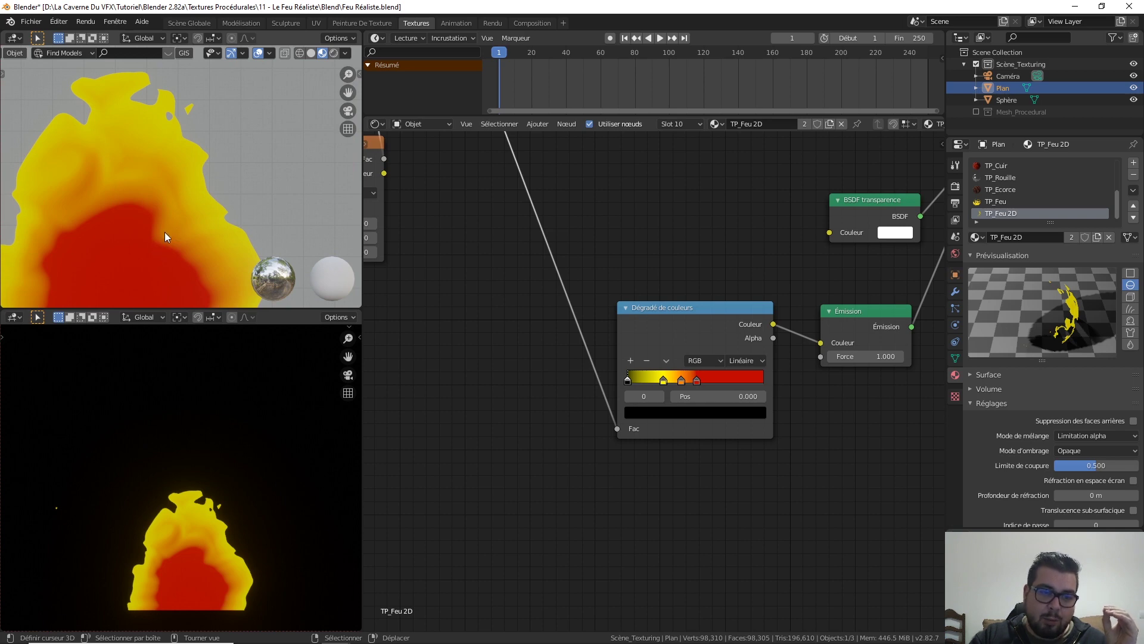
- Change the emission ColorRamp's interpolation to Constant
click(760, 357)
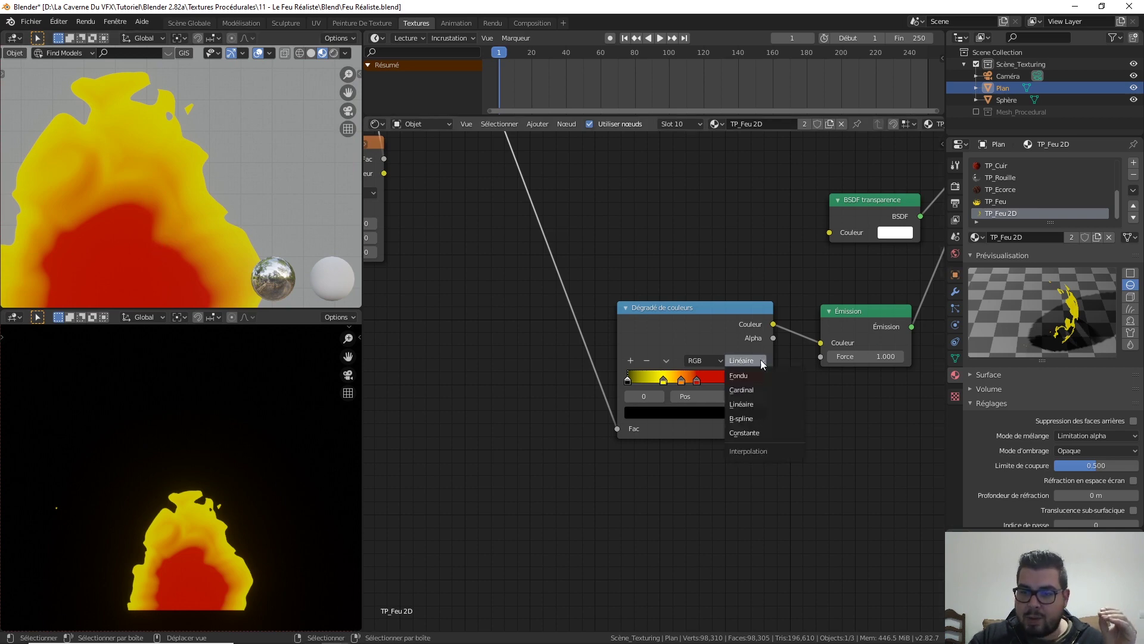
click(763, 423)
middle_drag(732, 195, 739, 306)
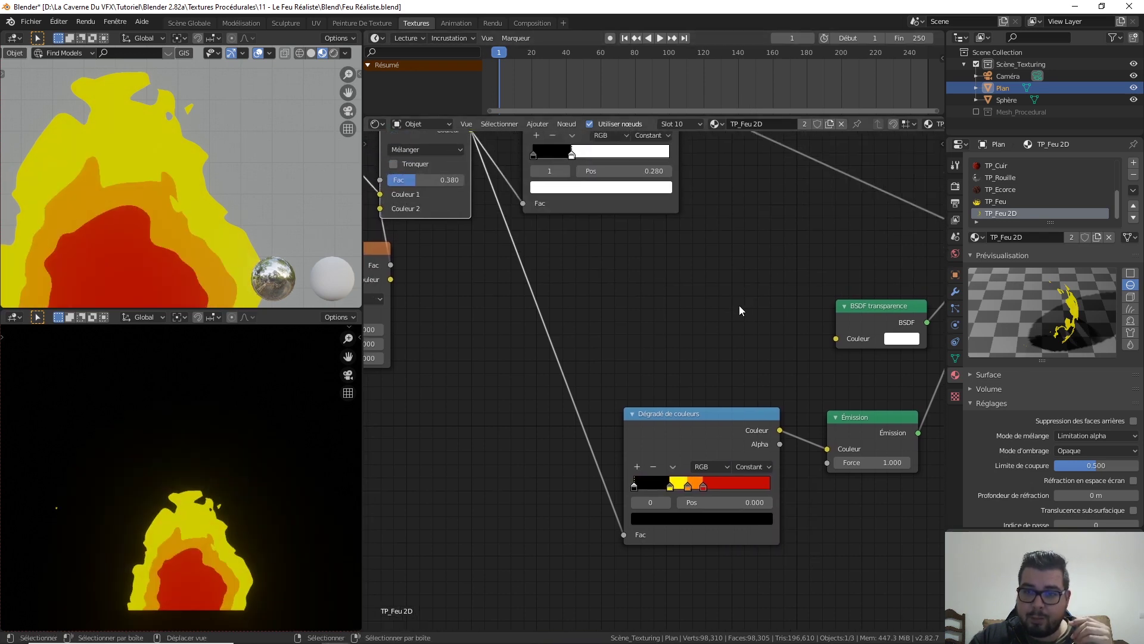
middle_drag(680, 362, 688, 310)
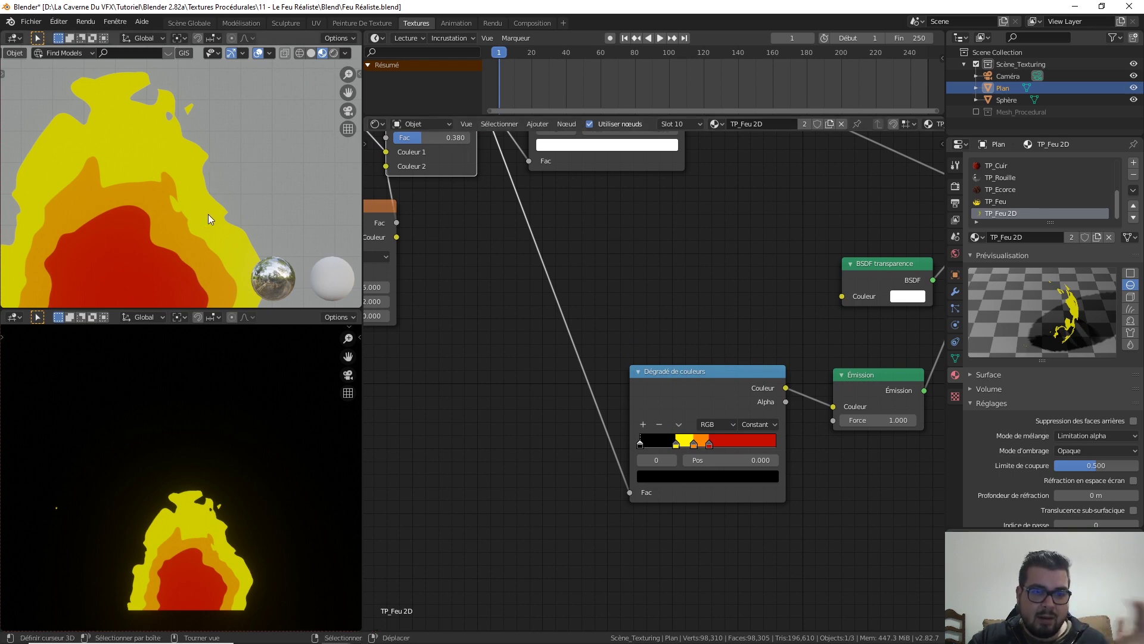
- Recolor the emission ramp's red stop to a brighter orange-red and select the orange stop at 0.395
scroll(210, 220, down, 3)
click(694, 444)
scroll(654, 381, down, 2)
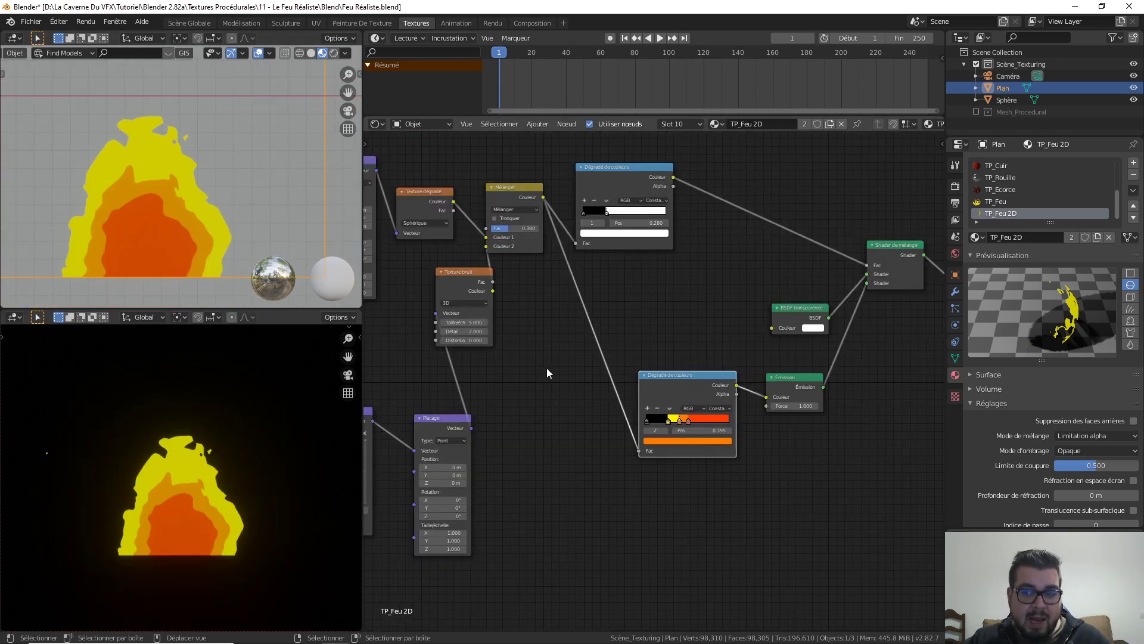
- Try a Z position of 0.8 m on the Mapping (Placage) node feeding the noise texture
scroll(542, 370, down, 1)
middle_drag(528, 367, 668, 361)
scroll(564, 373, up, 2)
scroll(668, 357, up, 2)
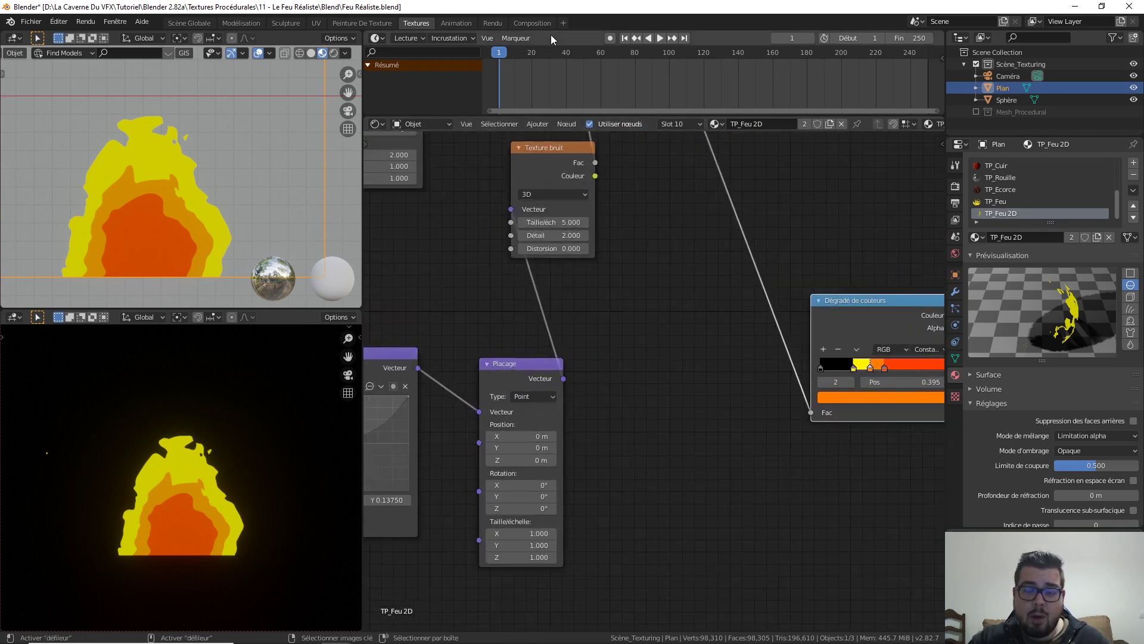
shift+scroll(671, 356, down, 2)
scroll(656, 375, up, 2)
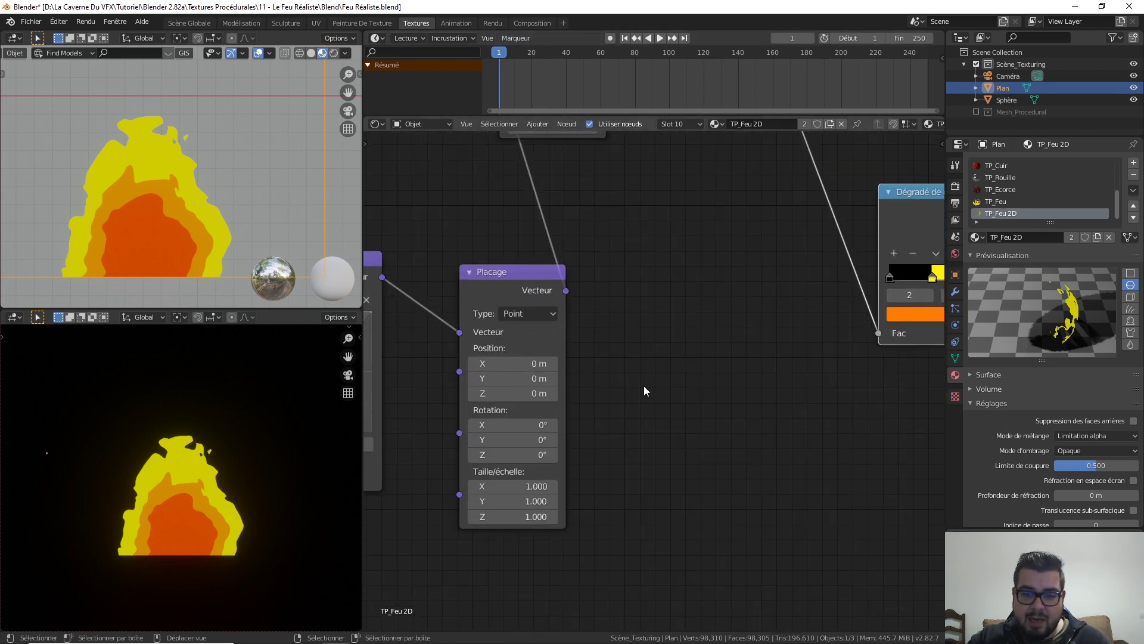
click(513, 394)
text(0.8)
key(Return)
- Try further Z position shifts on the noise texture's Mapping node and reset the value to 0 m
drag(512, 394, 547, 397)
click(552, 394)
click(552, 395)
click(552, 394)
mouse_move(513, 393)
mouse_down()
mouse_move(488, 394)
mouse_move(514, 394)
mouse_up()
click(513, 394)
text(0)
key(Return)
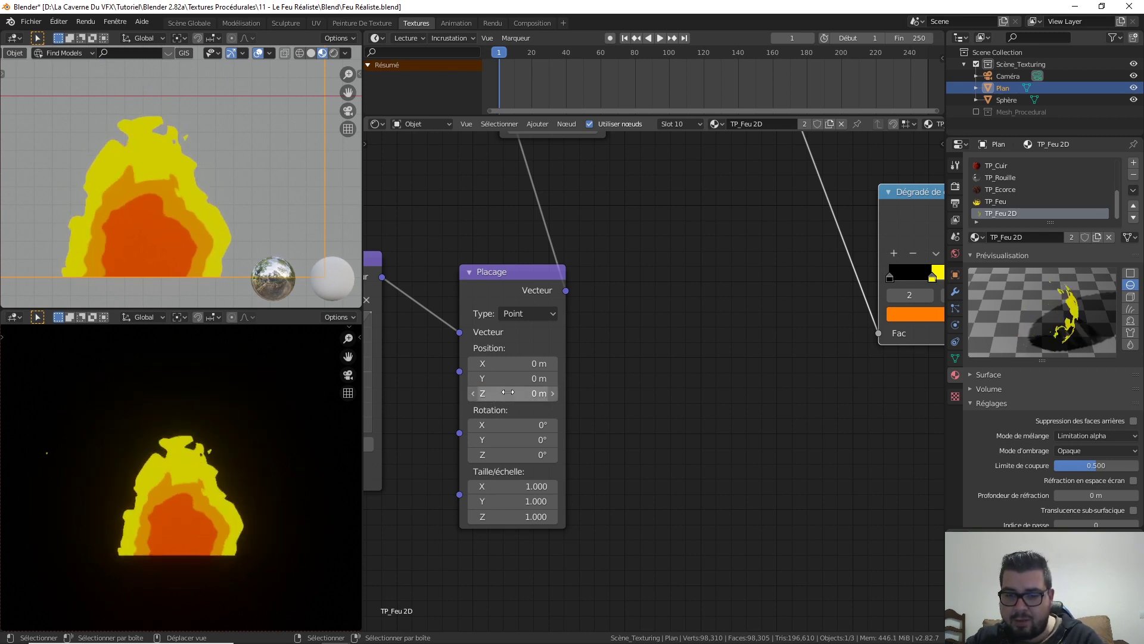
- Lower the noise texture's Mapping node Z position to -0.2 m
click(473, 393)
click(473, 393)
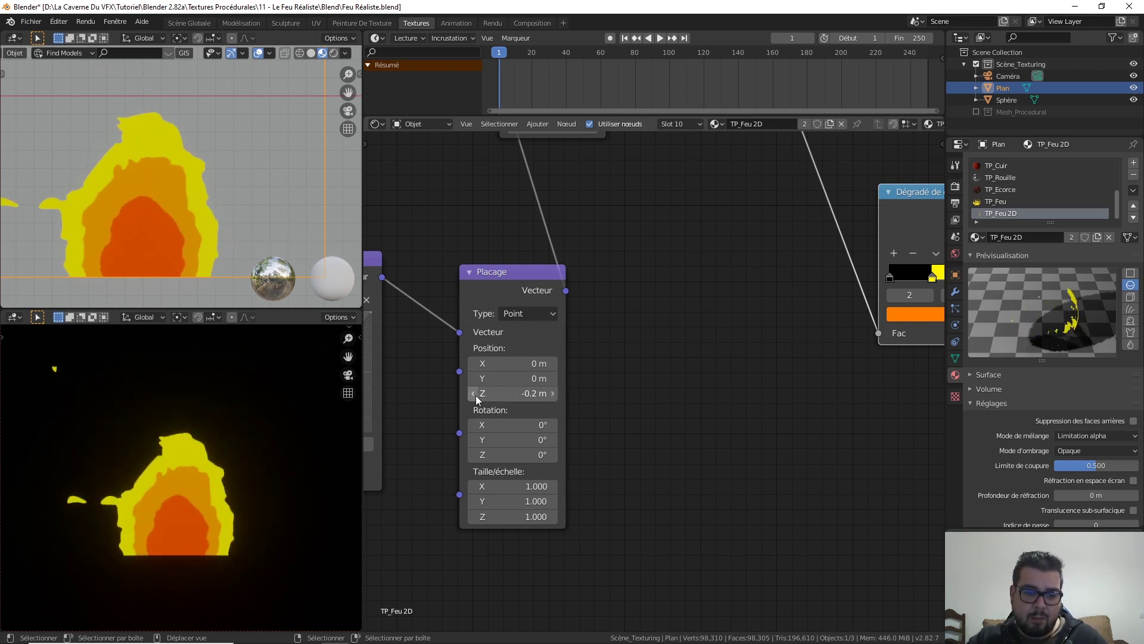
- Try lower Z positions down to -0.9 m on the noise texture's Mapping node, and return the value to 0 m
click(474, 393)
click(474, 393)
click(474, 393)
click(474, 394)
click(474, 394)
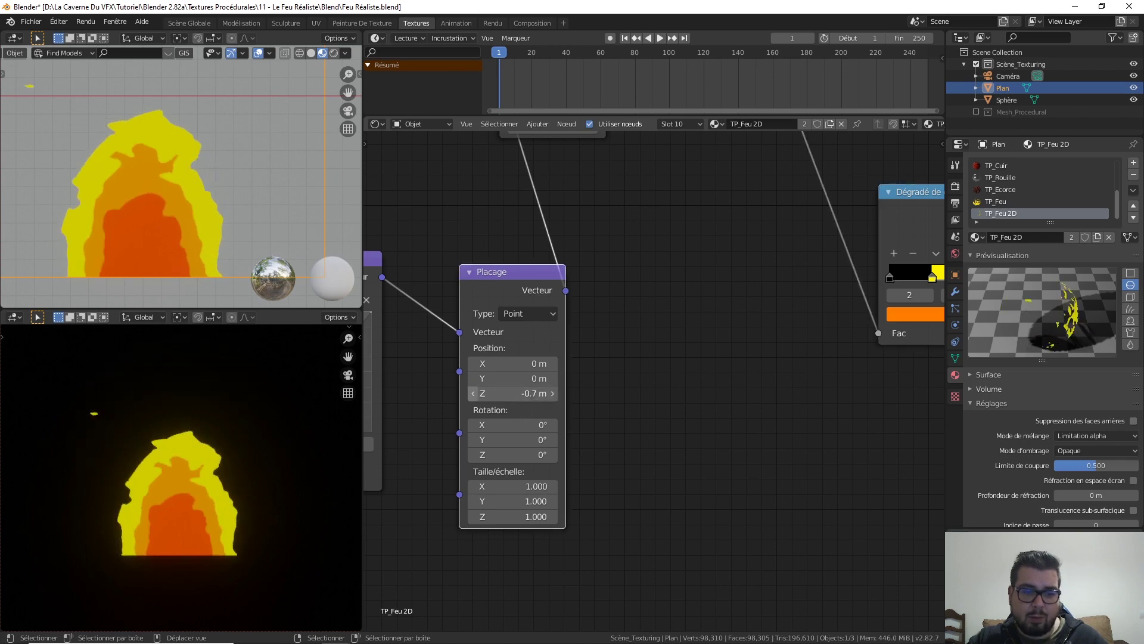
click(474, 393)
click(474, 393)
click(520, 398)
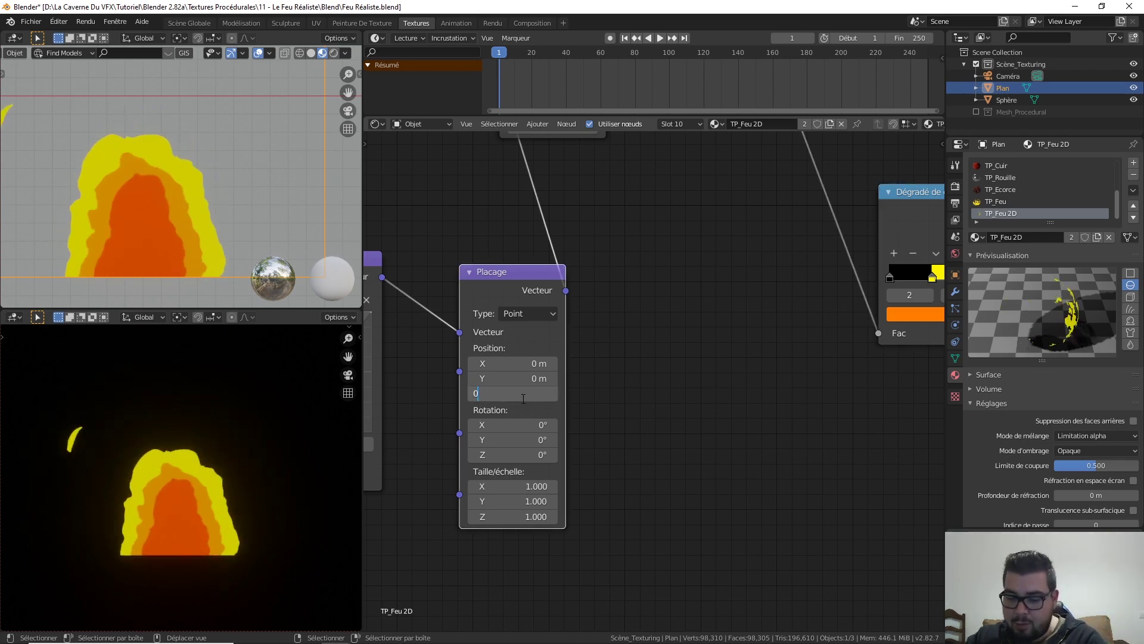
text(0)
key(Return)
- Drive the Mapping node's Z position with #frame*-0.05 and play the animation briefly to check the flame's speed
scroll(539, 391, down, 1)
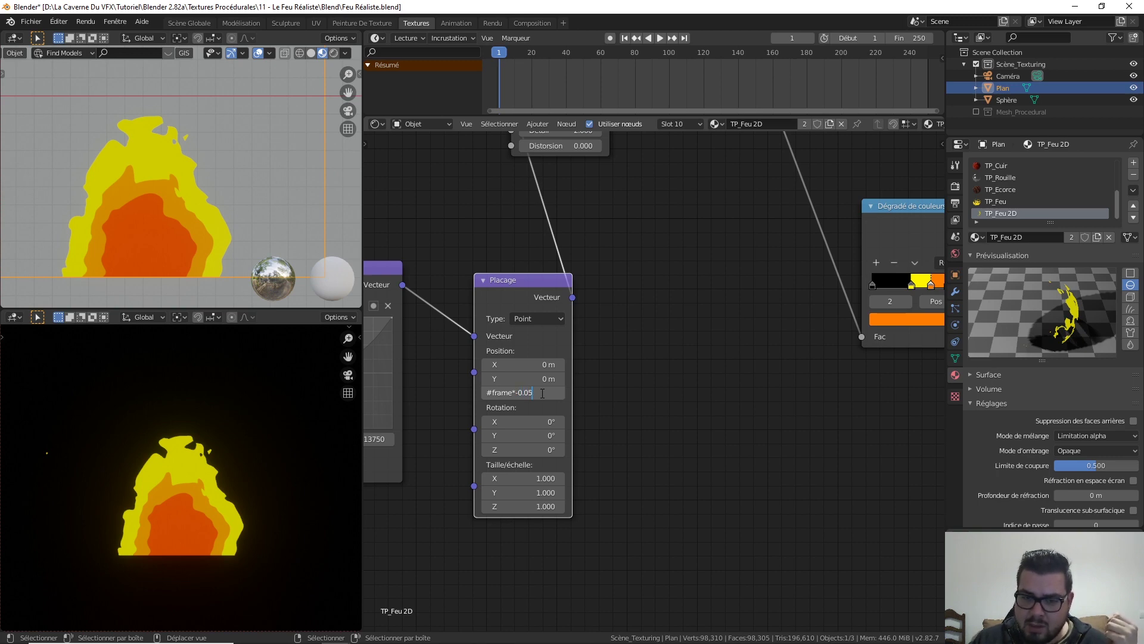
key(Return)
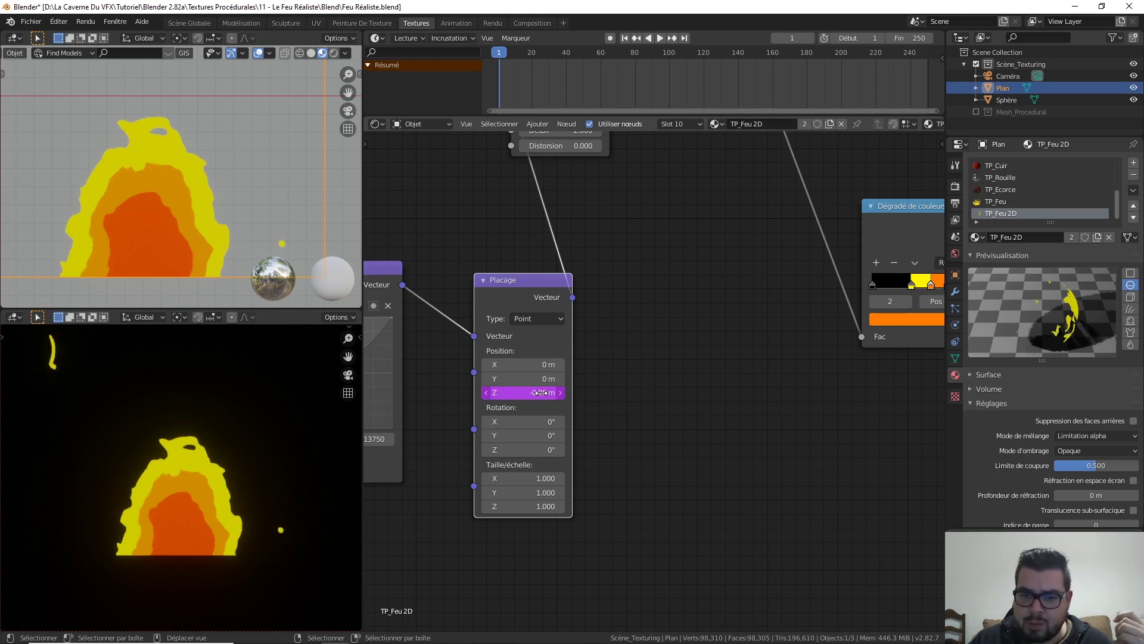
click(660, 38)
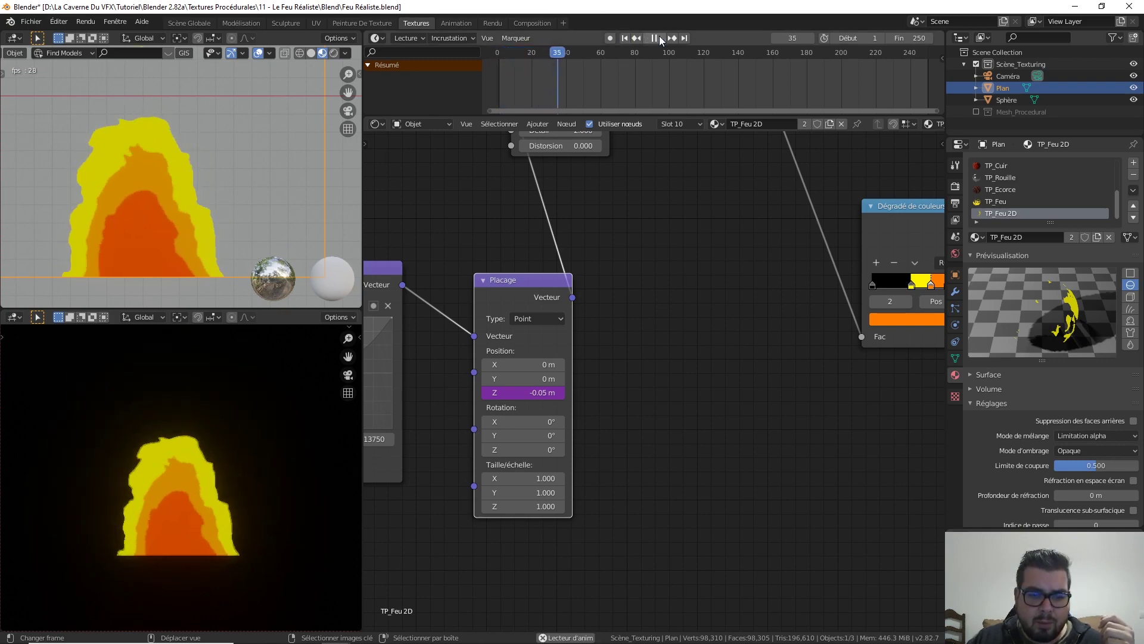
key(space)
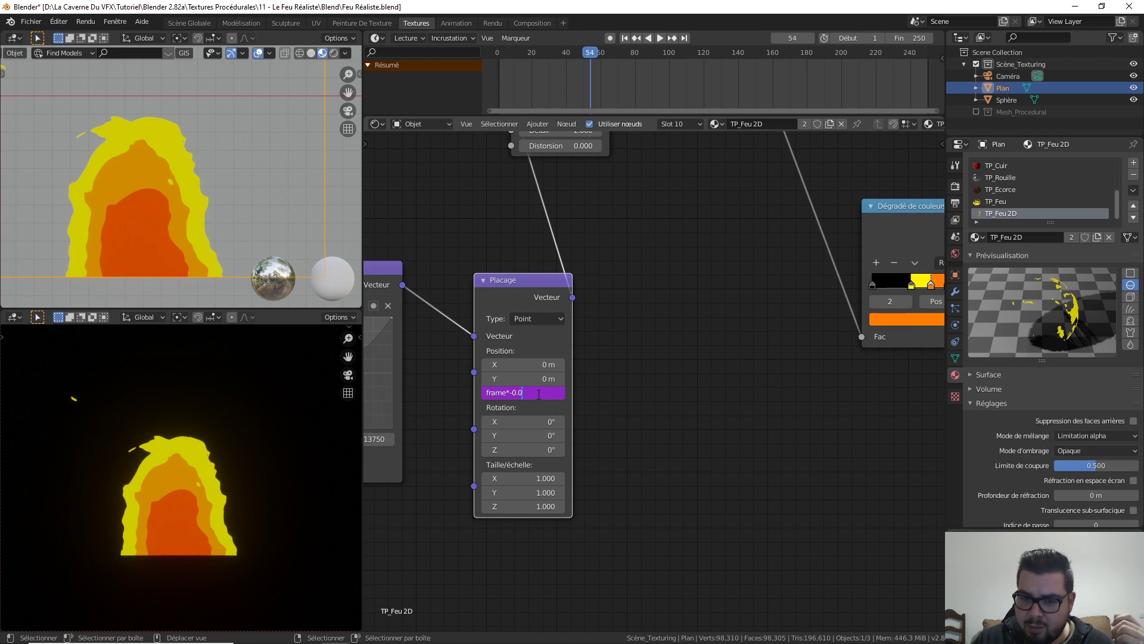
- Try a slower driver expression of frame*-0.01 on the Mapping node's Z position and preview the animation from the first frame
key(Return)
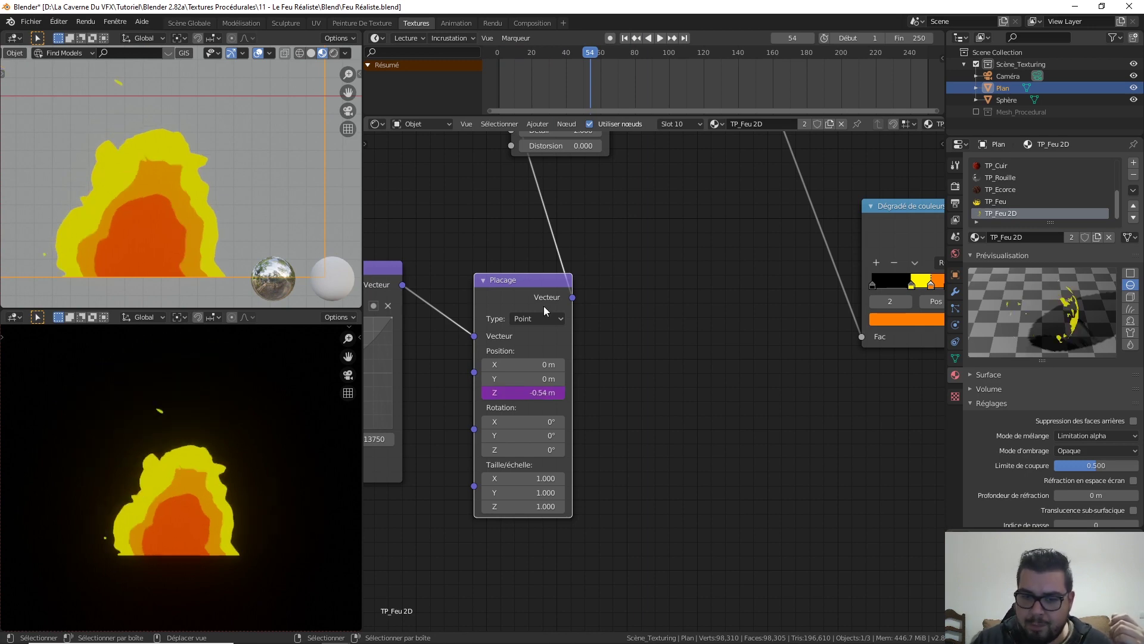
click(624, 38)
click(660, 38)
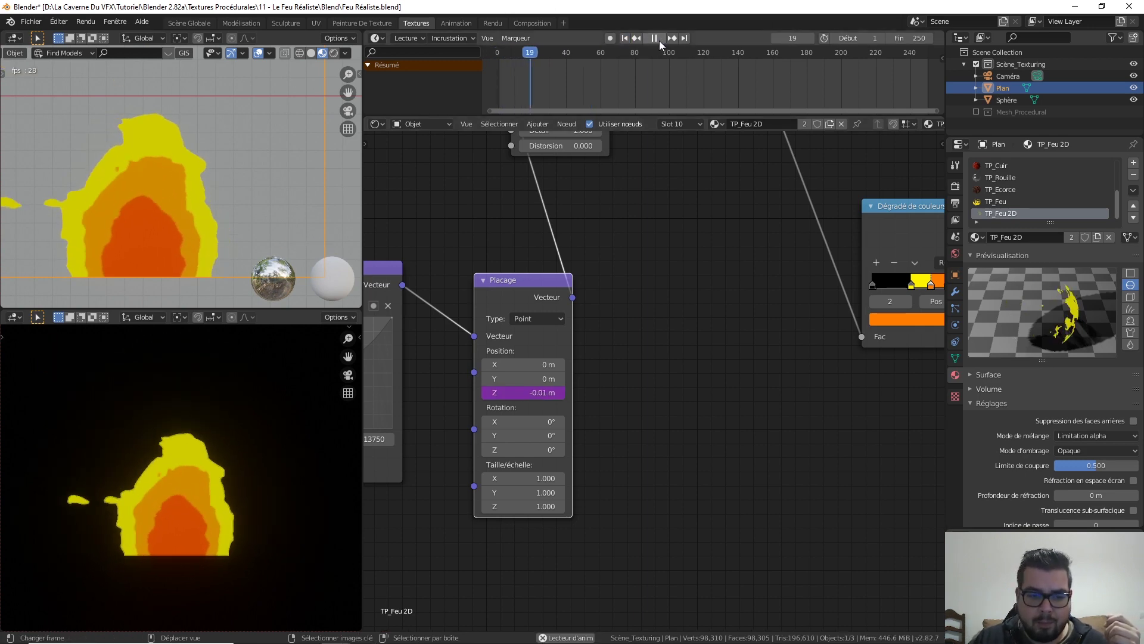
click(659, 38)
- Set the Mapping node's Z position driver to frame*-0.025 and play the animation from the first frame
click(527, 392)
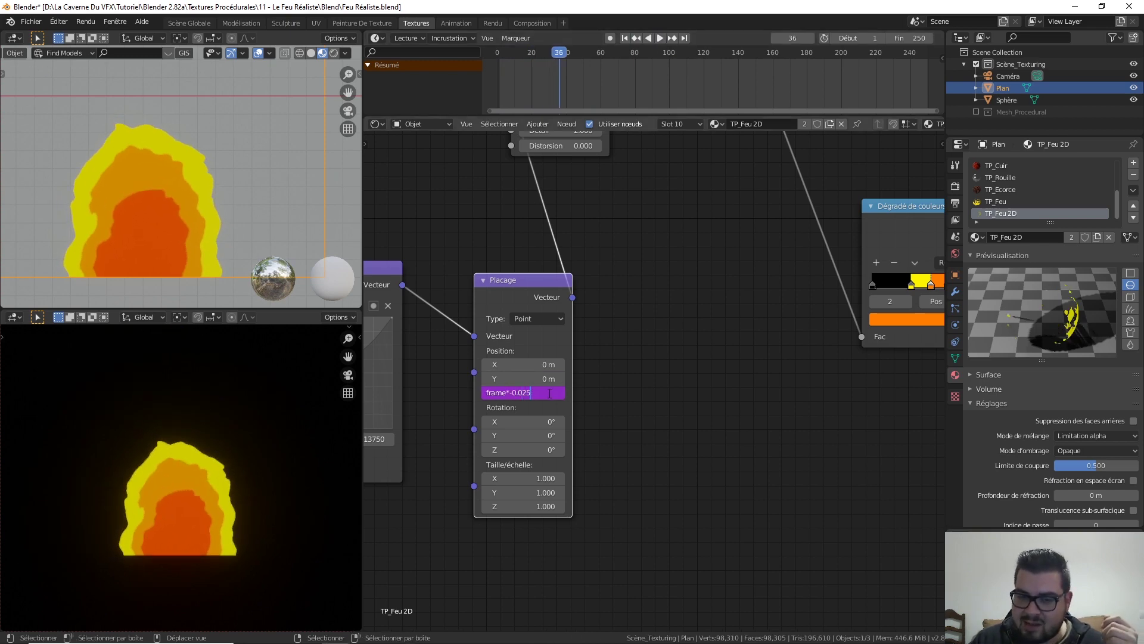
key(Return)
click(625, 39)
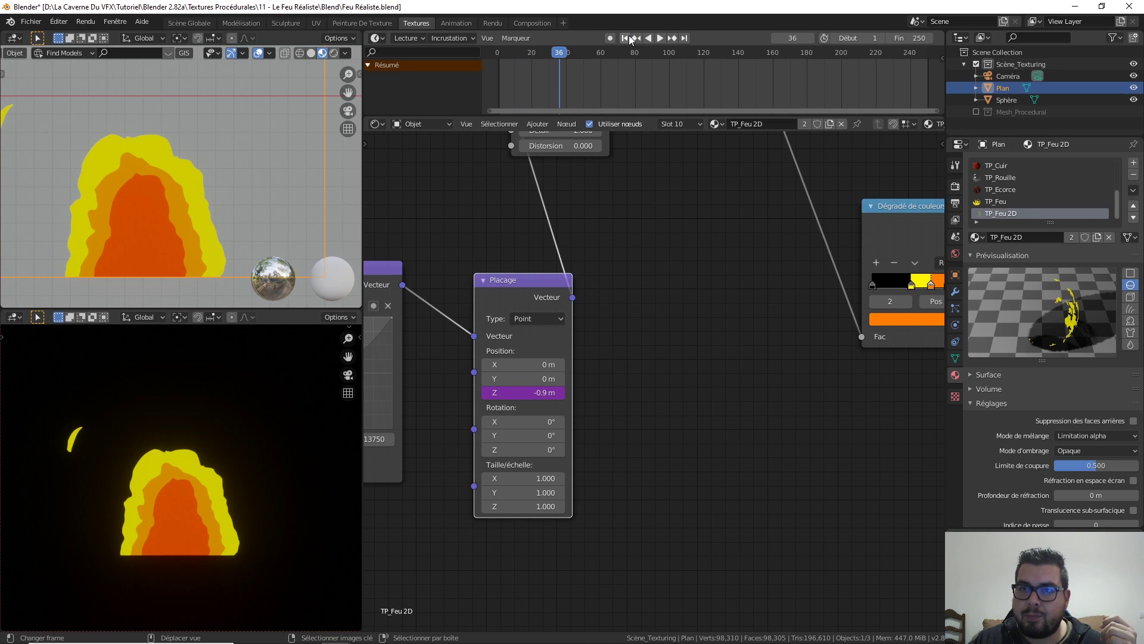
click(660, 37)
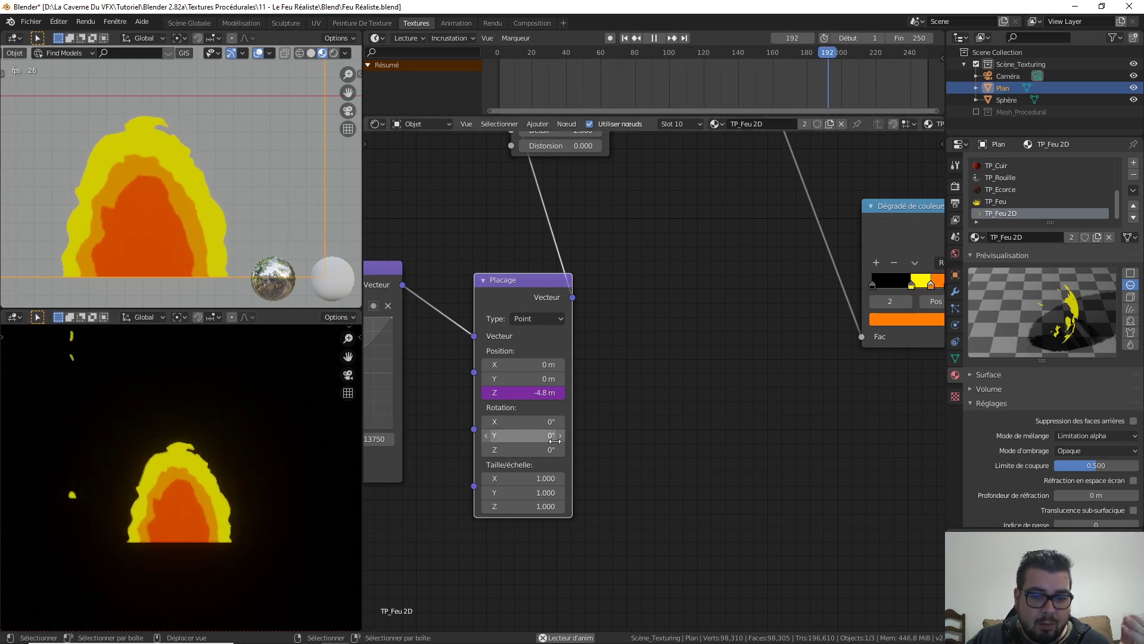
- Examine the Voronoi, vector curves and Mapping node chain and the whole flame plane while the animation plays
scroll(652, 420, down, 1)
middle_drag(652, 420, 801, 386)
scroll(662, 367, down, 1)
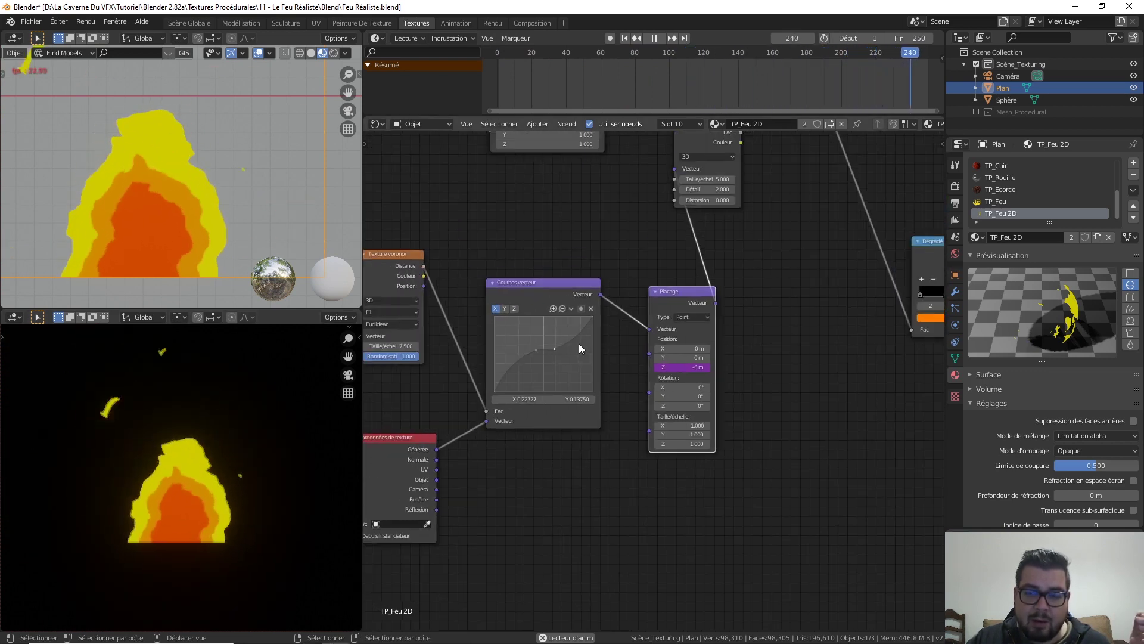
middle_drag(608, 332, 646, 315)
scroll(640, 298, down, 1)
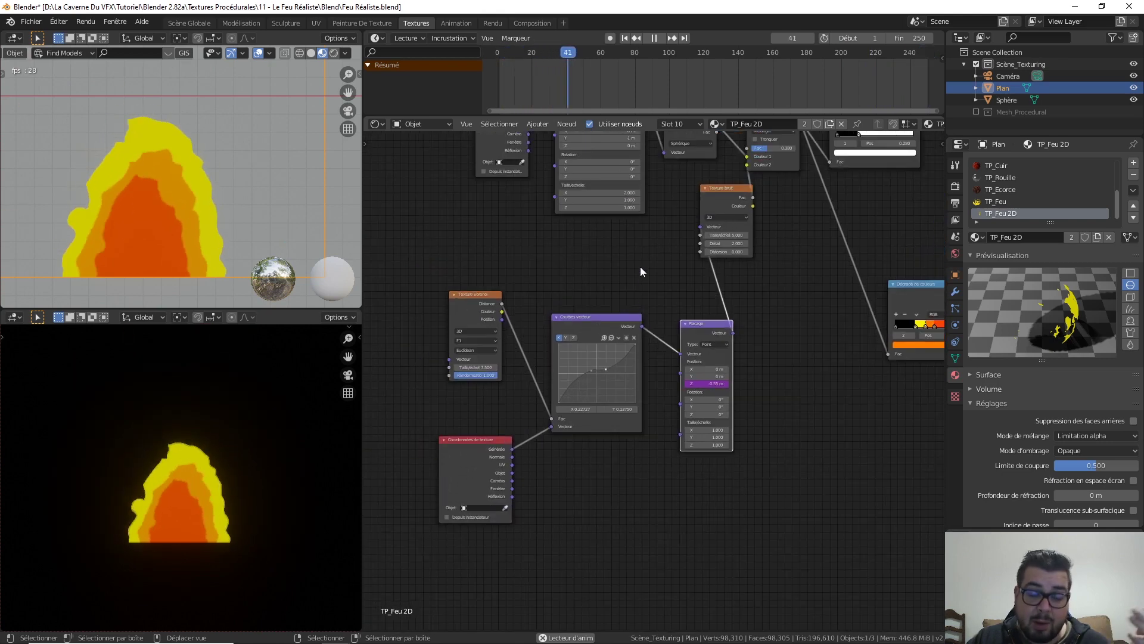
middle_drag(641, 269, 671, 265)
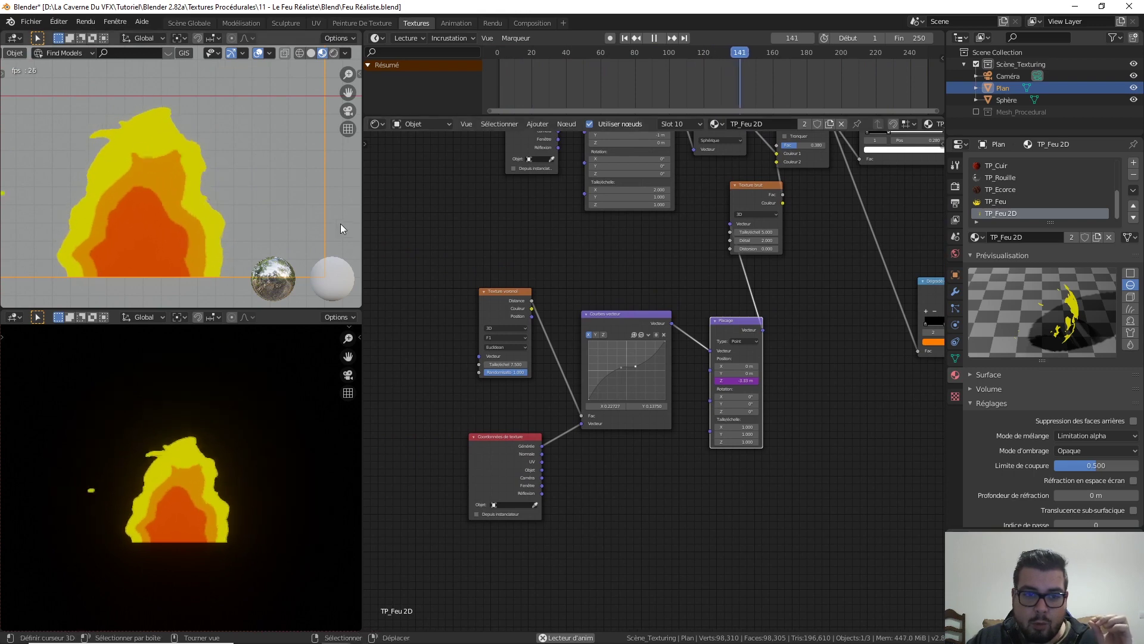
scroll(242, 190, down, 3)
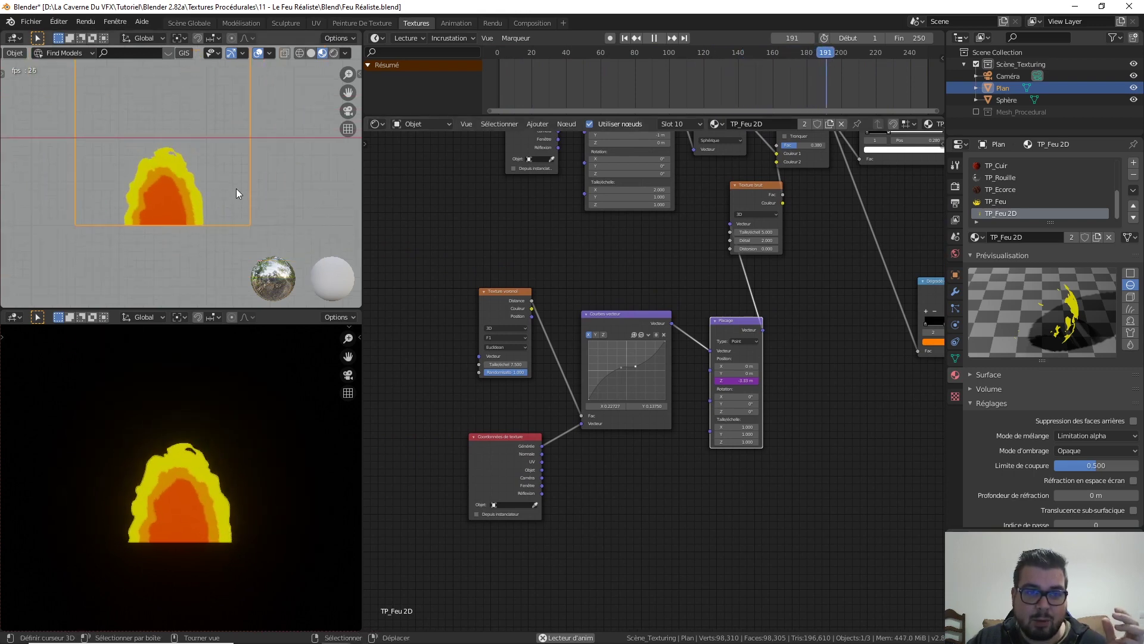
scroll(236, 188, down, 1)
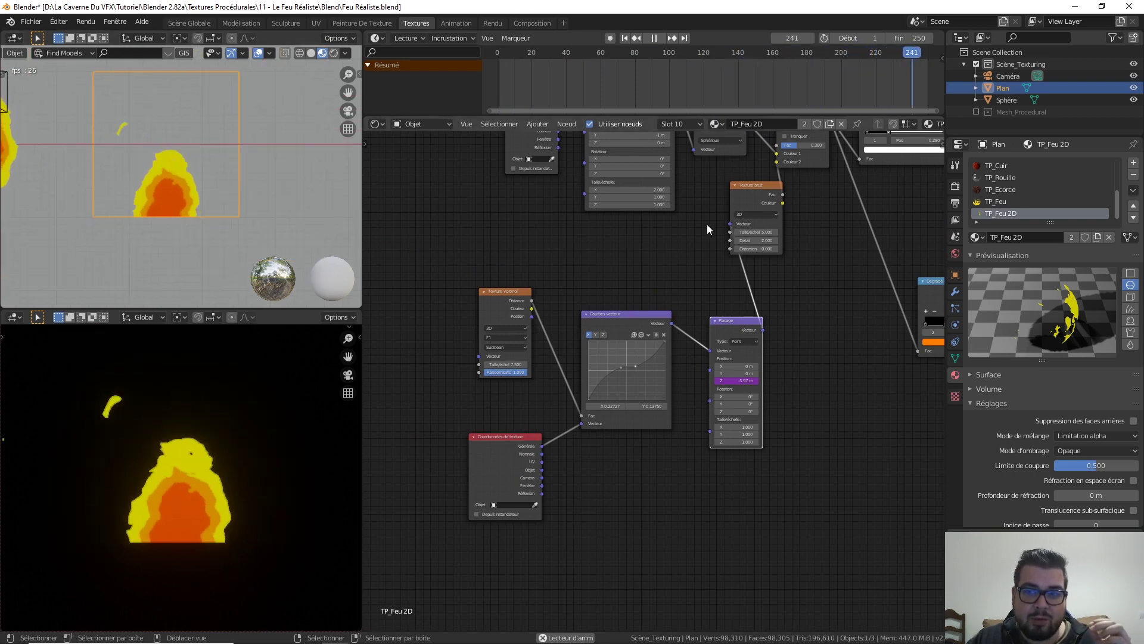
- Undo the last change made in the node tree around the Noise Texture
middle_drag(677, 205, 646, 220)
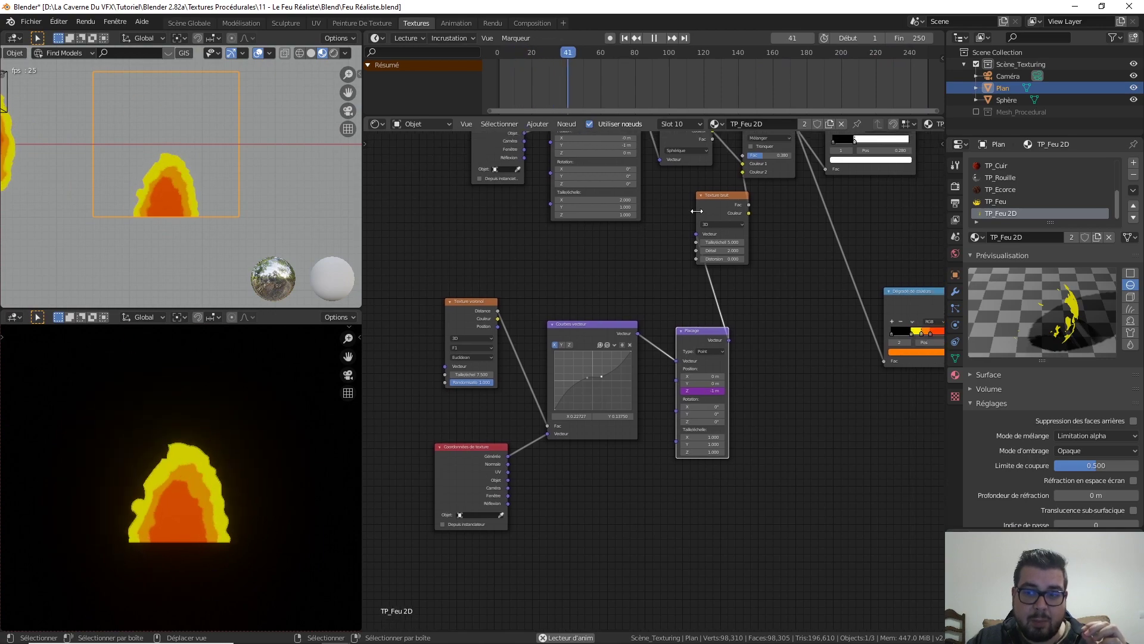
key(ctrl+z)
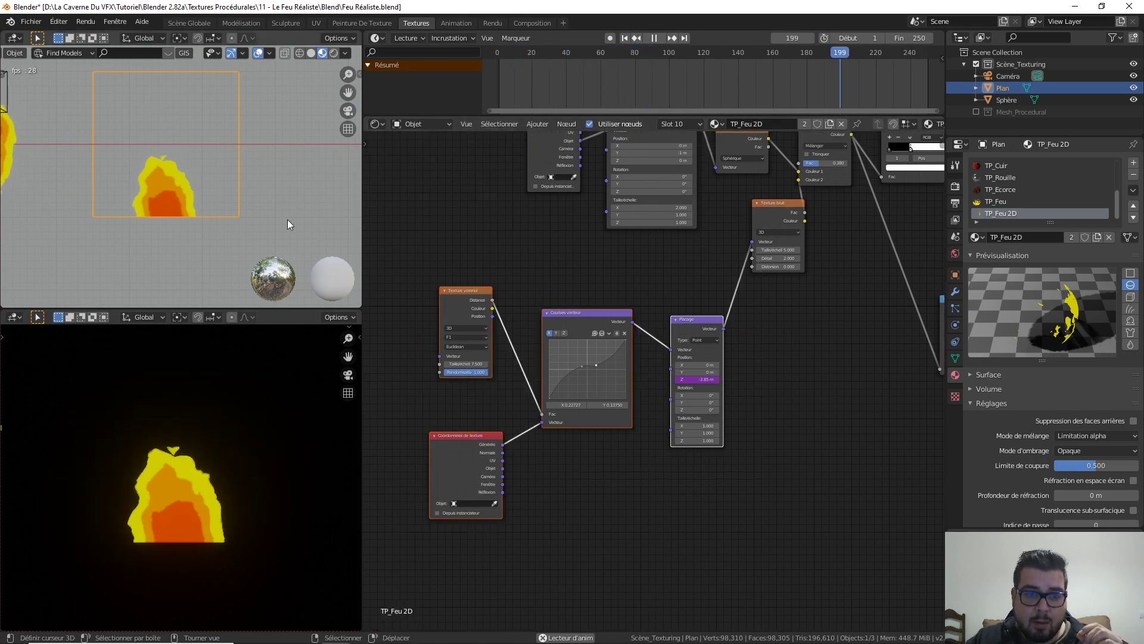